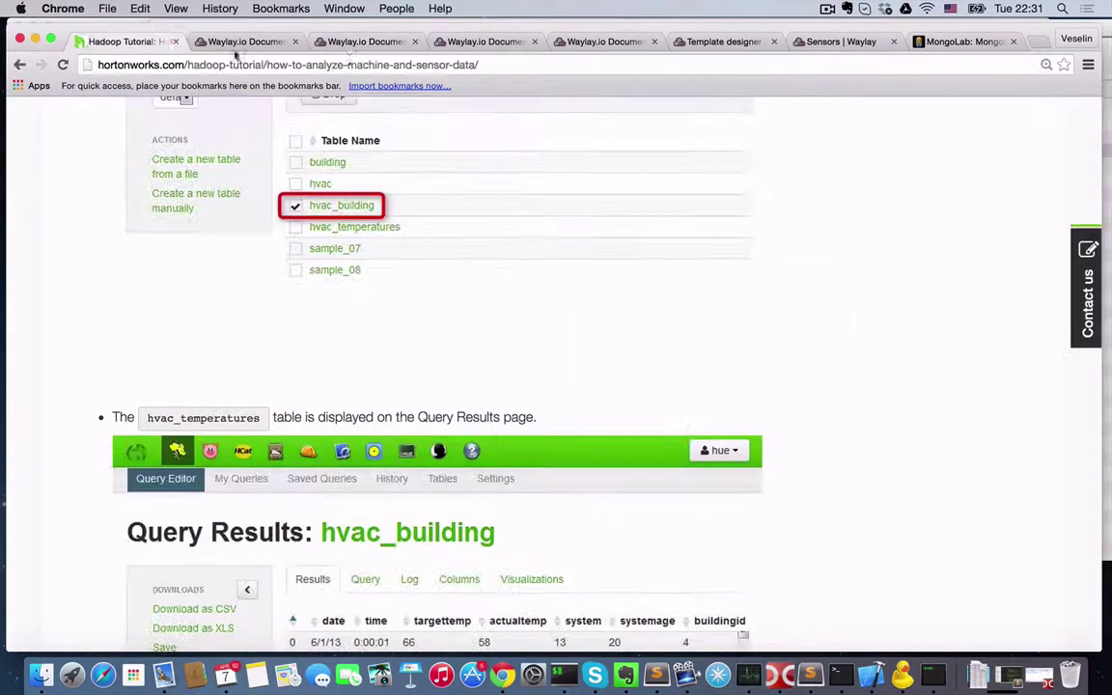
# Step: On the Waylay Labs page, load the dashboardHVAC.json file into the embedded freeboard dashboard
pyautogui.click(372, 42)
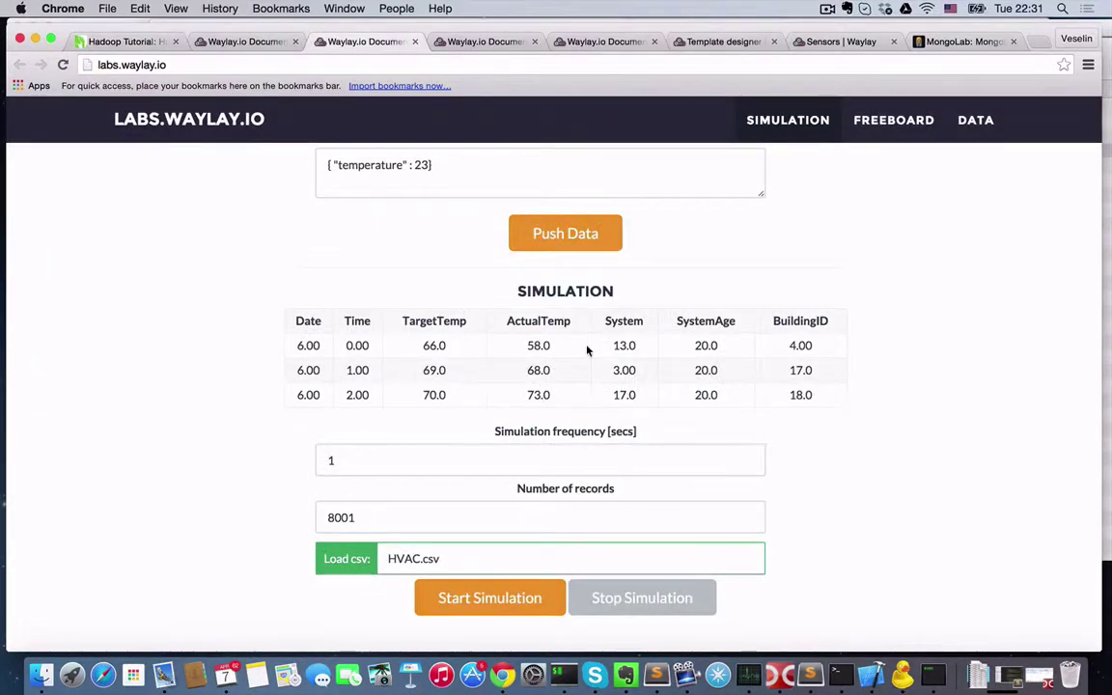
pyautogui.scroll(-10, 587, 350)
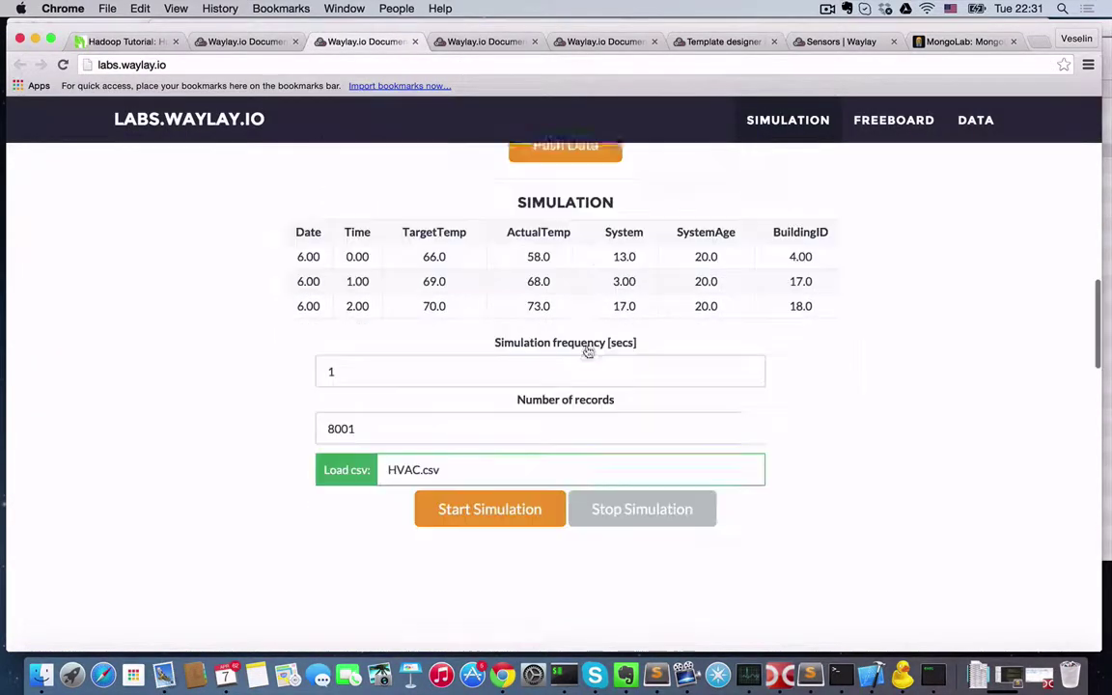
pyautogui.scroll(-5, 587, 350)
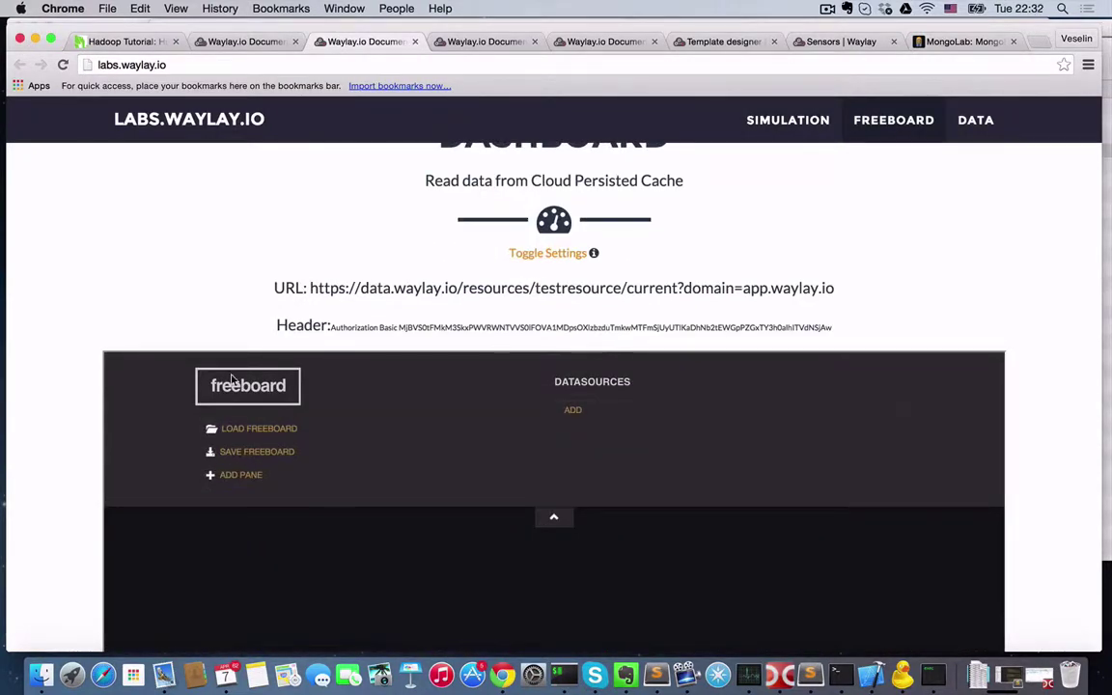
pyautogui.click(263, 431)
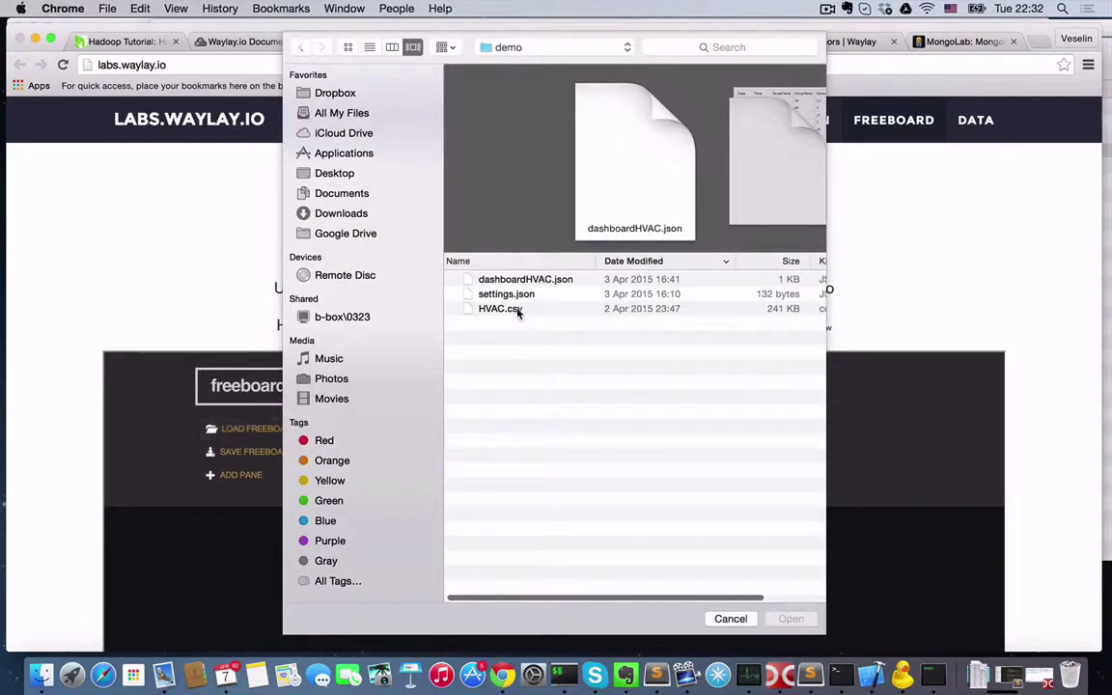
pyautogui.doubleClick(538, 280)
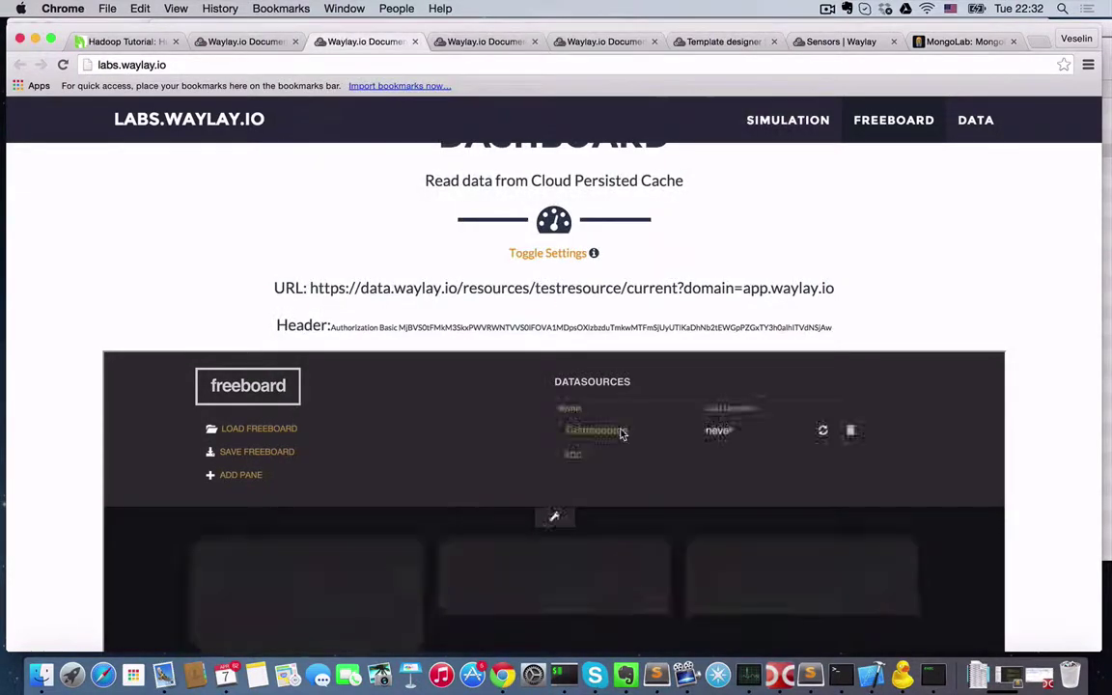
pyautogui.scroll(-2, 621, 442)
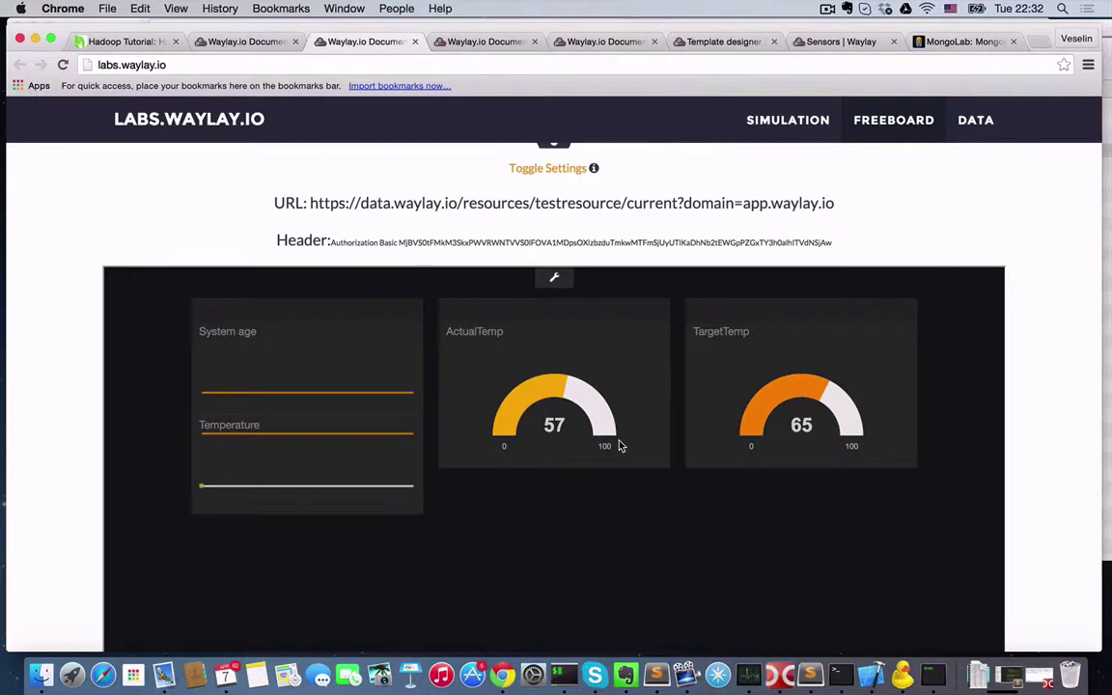
# Step: Compare the HVAC simulation's sample rows and settings with the system age, temperature, ActualTemp and TargetTemp widgets on the dashboard
pyautogui.scroll(10, 620, 445)
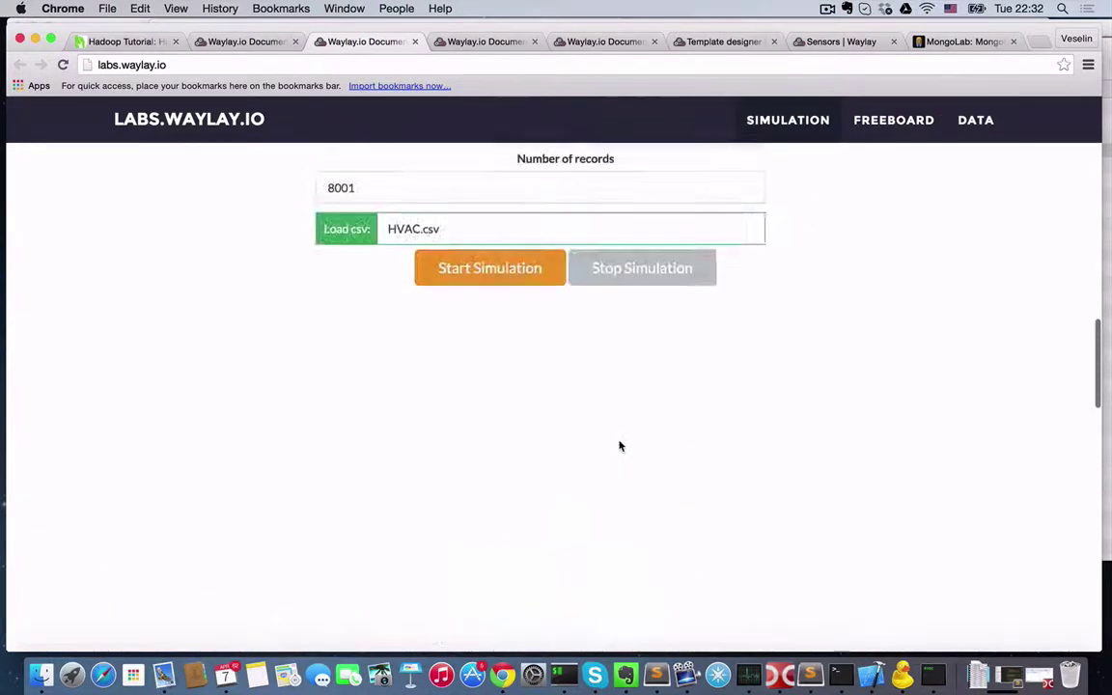
pyautogui.scroll(3, 621, 445)
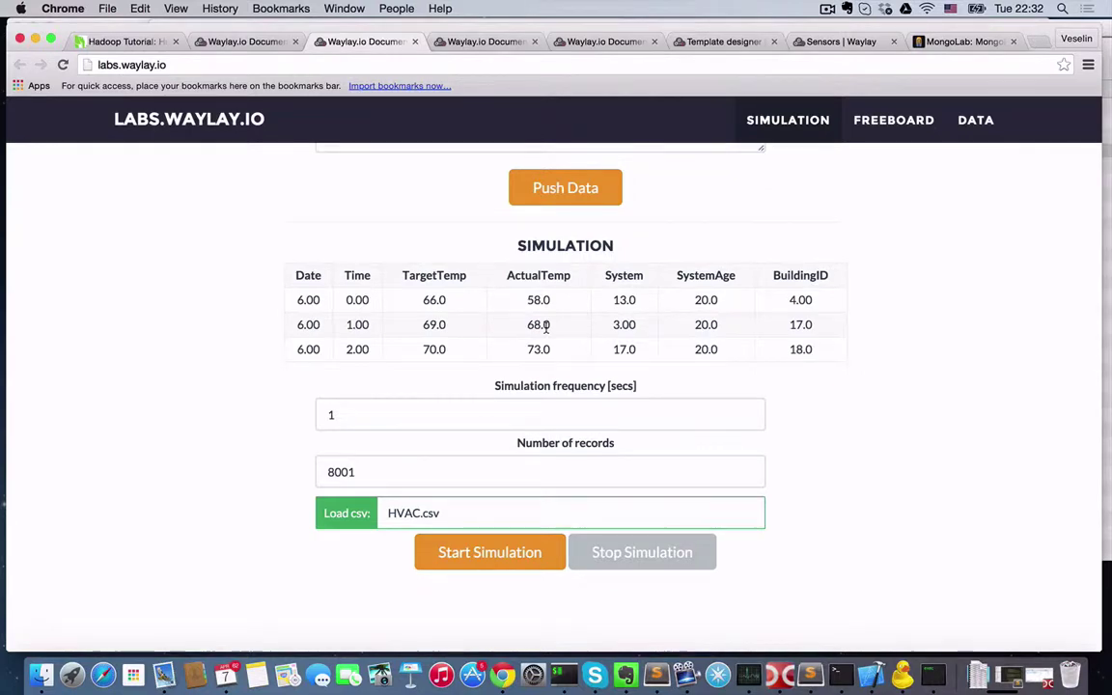
pyautogui.scroll(-10, 545, 327)
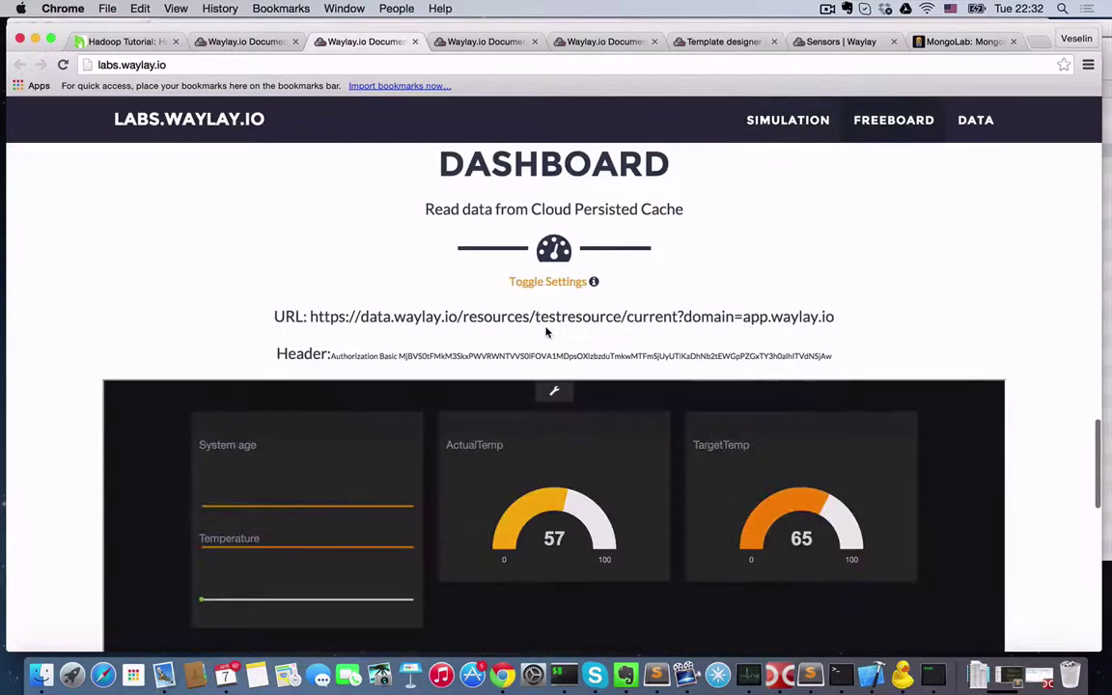
pyautogui.scroll(-4, 546, 332)
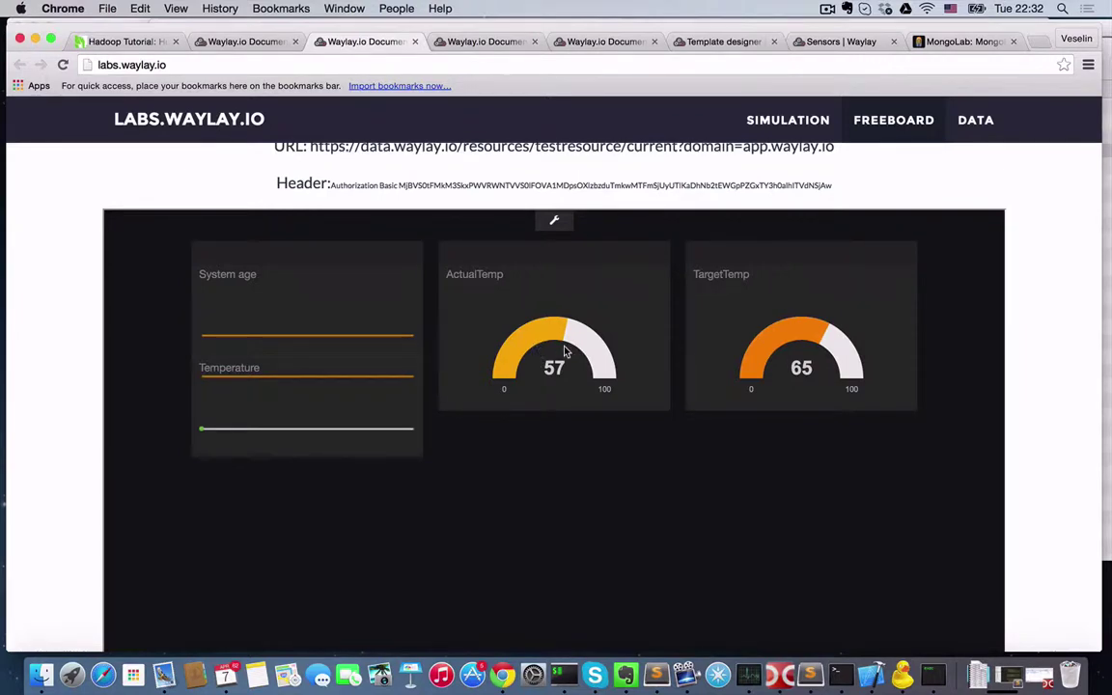
pyautogui.scroll(2, 546, 368)
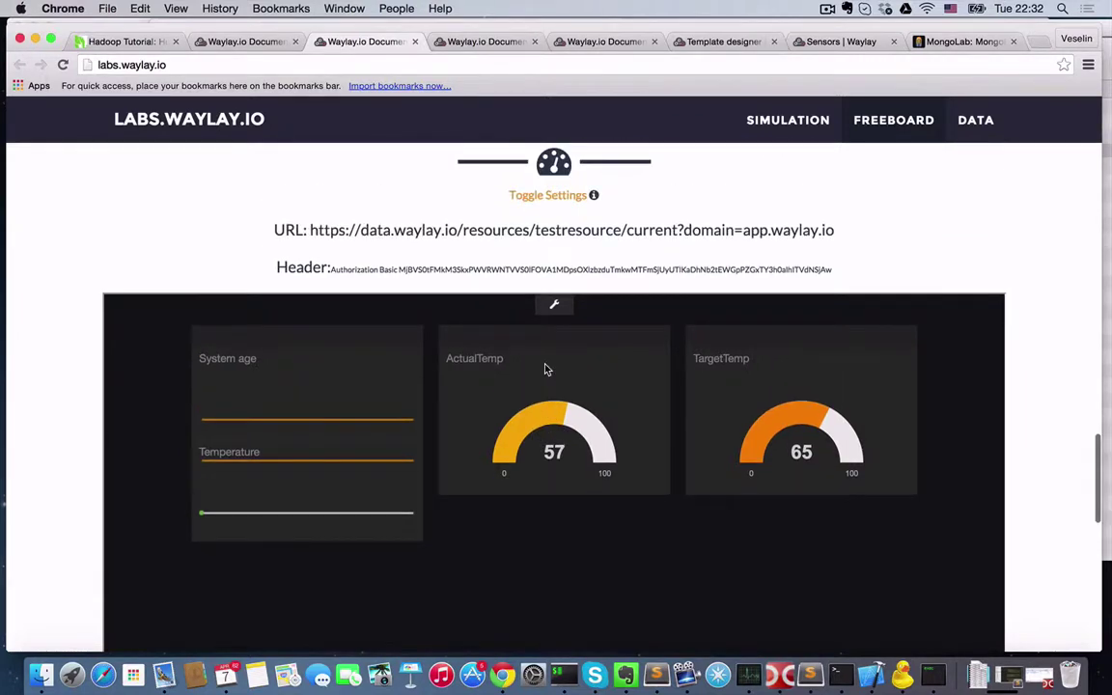
pyautogui.scroll(12, 547, 368)
pyautogui.scroll(10, 546, 447)
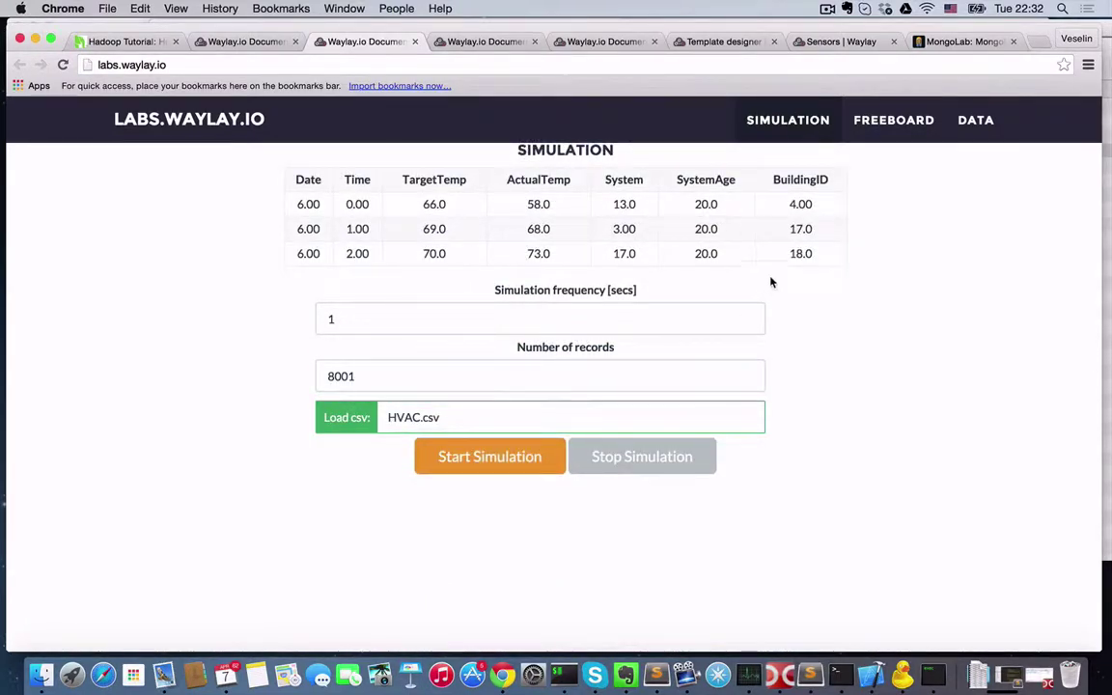
pyautogui.scroll(-8, 564, 574)
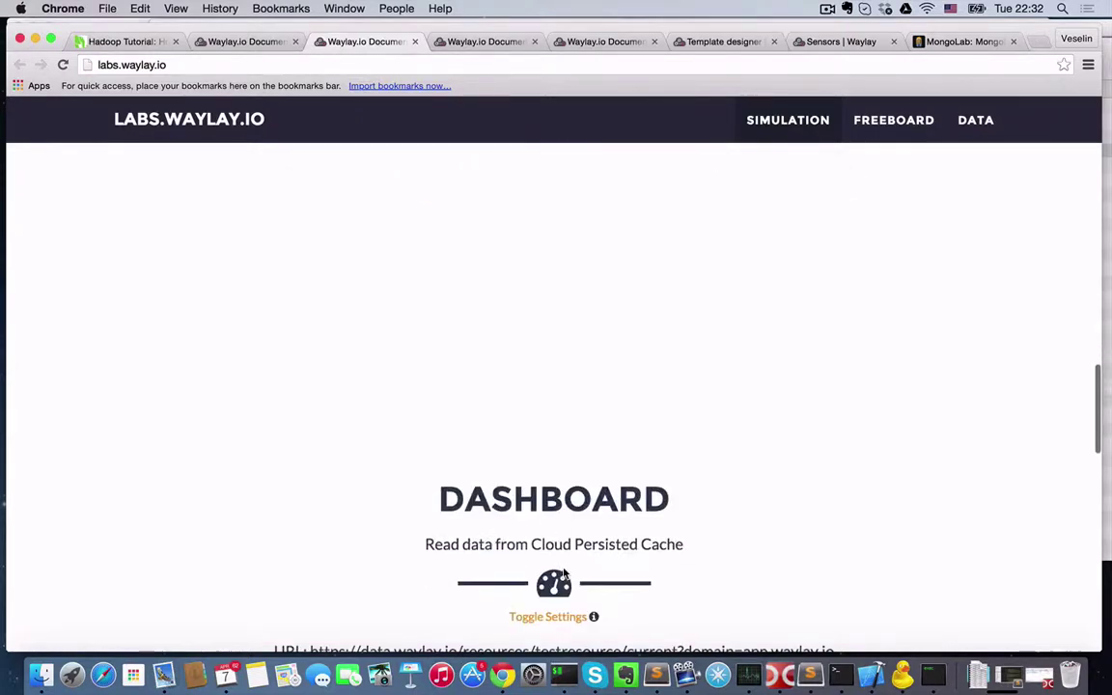
pyautogui.scroll(-2, 712, 484)
pyautogui.scroll(-3, 551, 588)
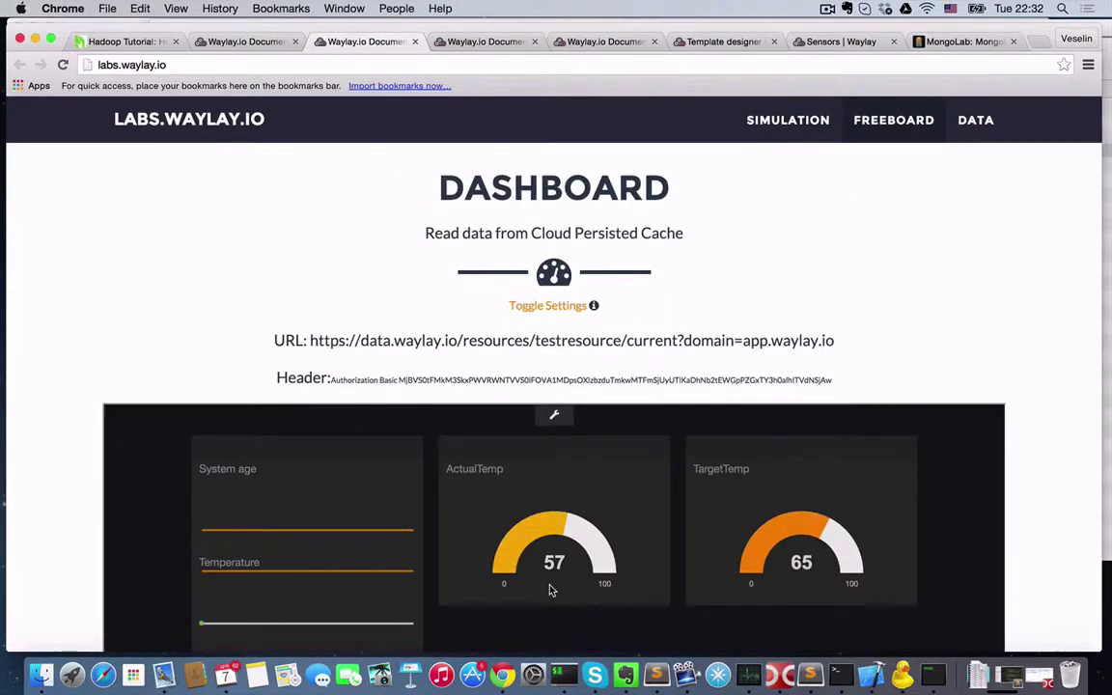
# Step: Set the simulation frequency to 5 seconds and start the HVAC.csv simulation
pyautogui.scroll(10, 552, 588)
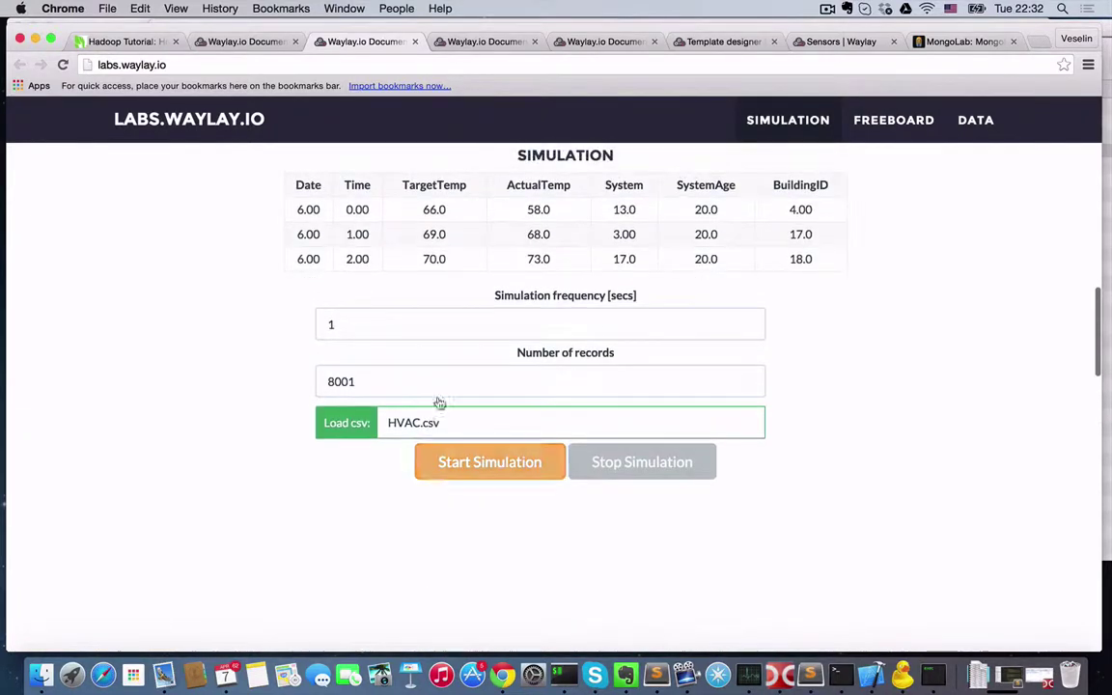
pyautogui.moveTo(346, 323); pyautogui.dragTo(312, 323)
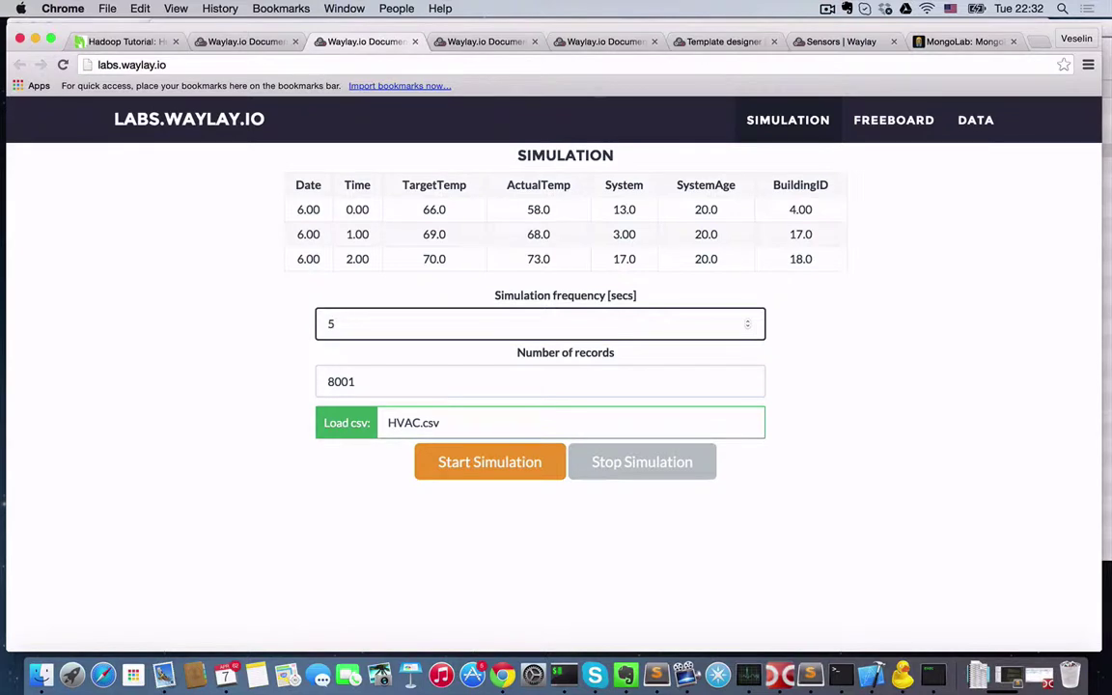
pyautogui.write('5')
pyautogui.scroll(3, 516, 225)
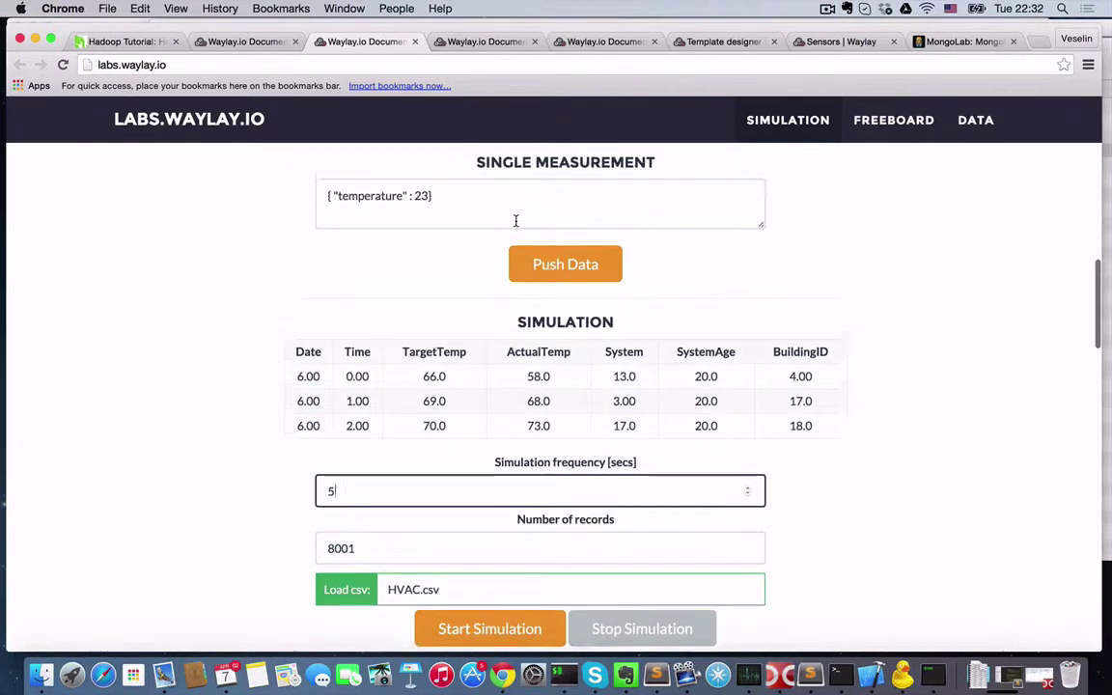
pyautogui.click(483, 628)
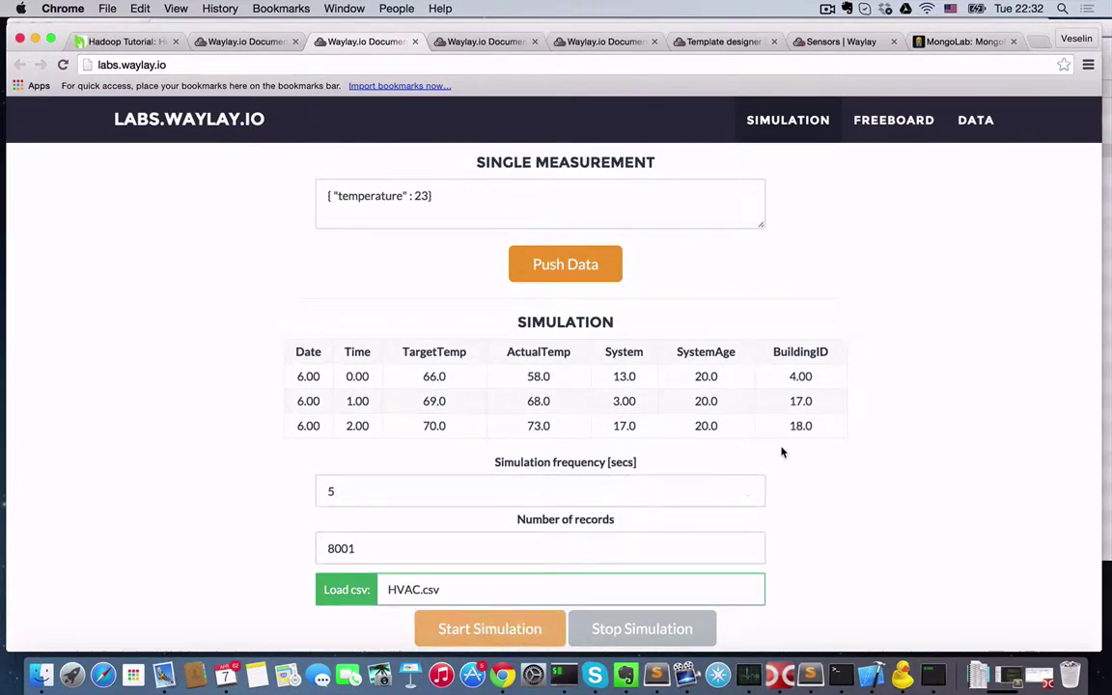
# Step: Examine the running simulation's chart and compare it with the live temperature and system age widgets on the dashboard
pyautogui.scroll(-5, 854, 443)
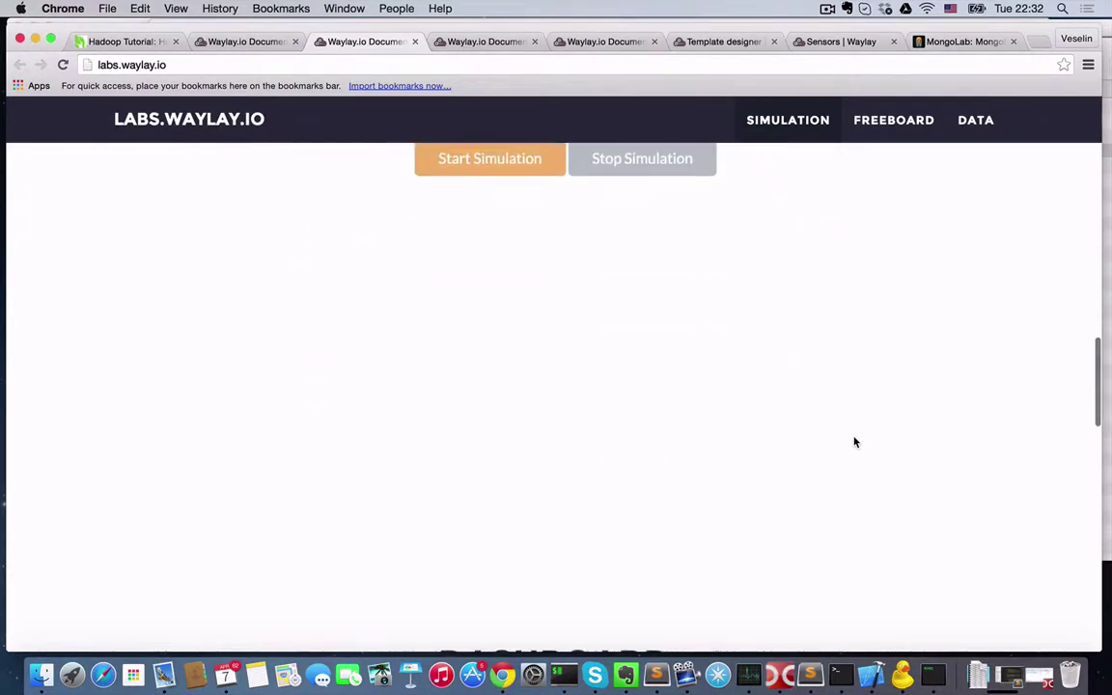
pyautogui.scroll(2, 855, 442)
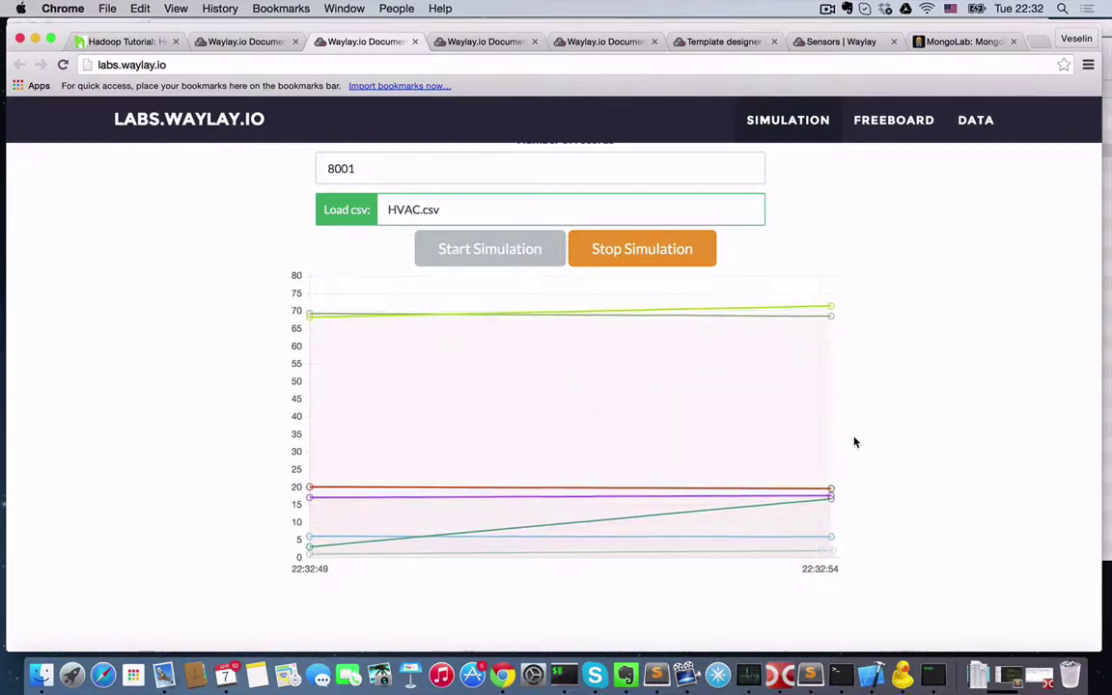
pyautogui.scroll(-10, 854, 442)
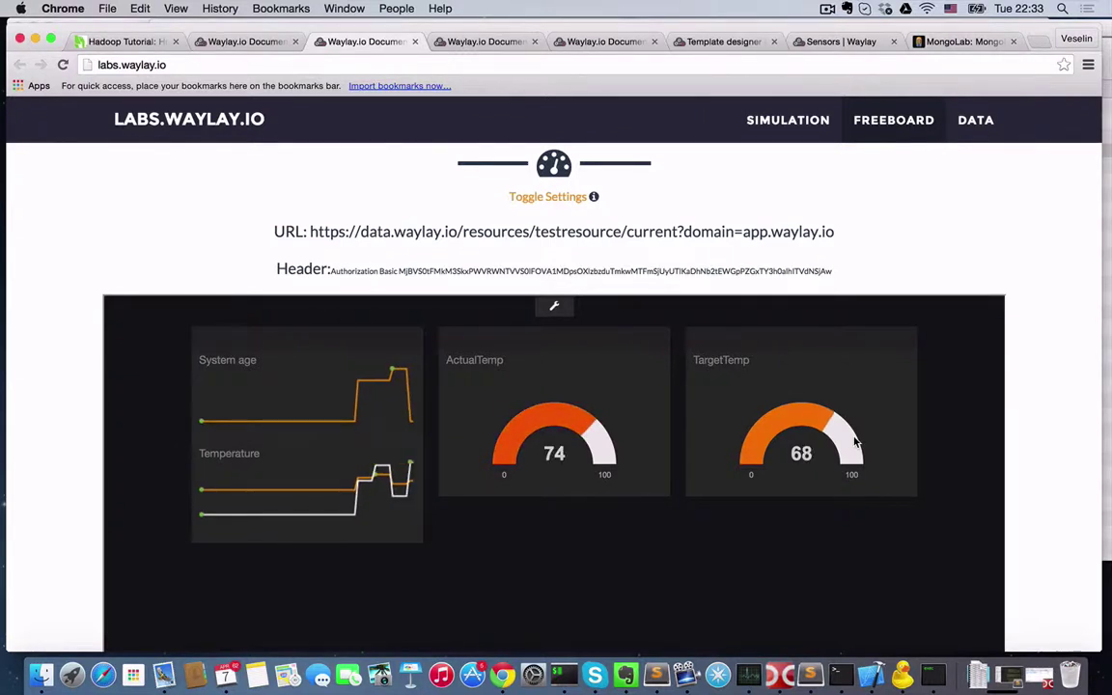
pyautogui.scroll(10, 855, 442)
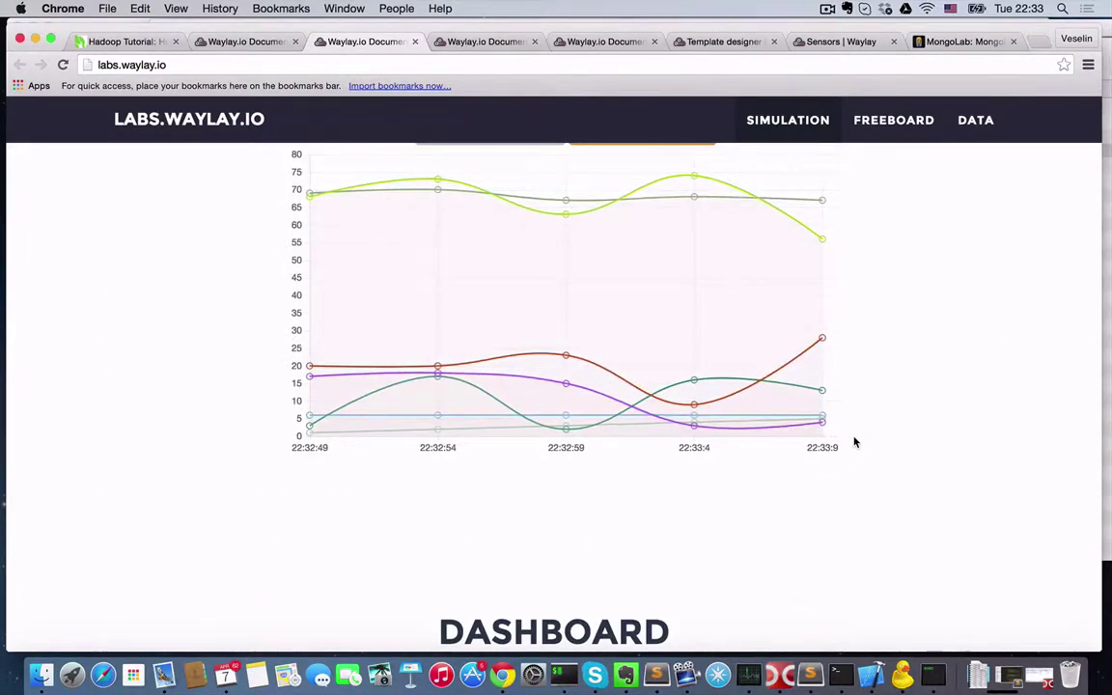
pyautogui.scroll(-10, 854, 442)
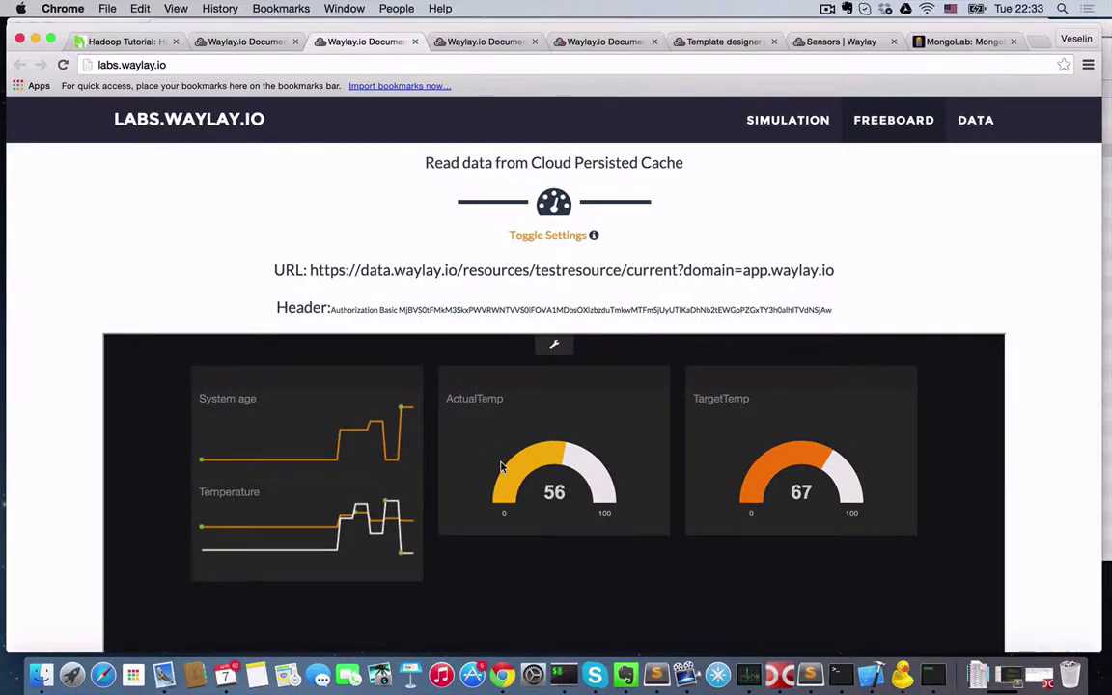
pyautogui.scroll(5, 501, 468)
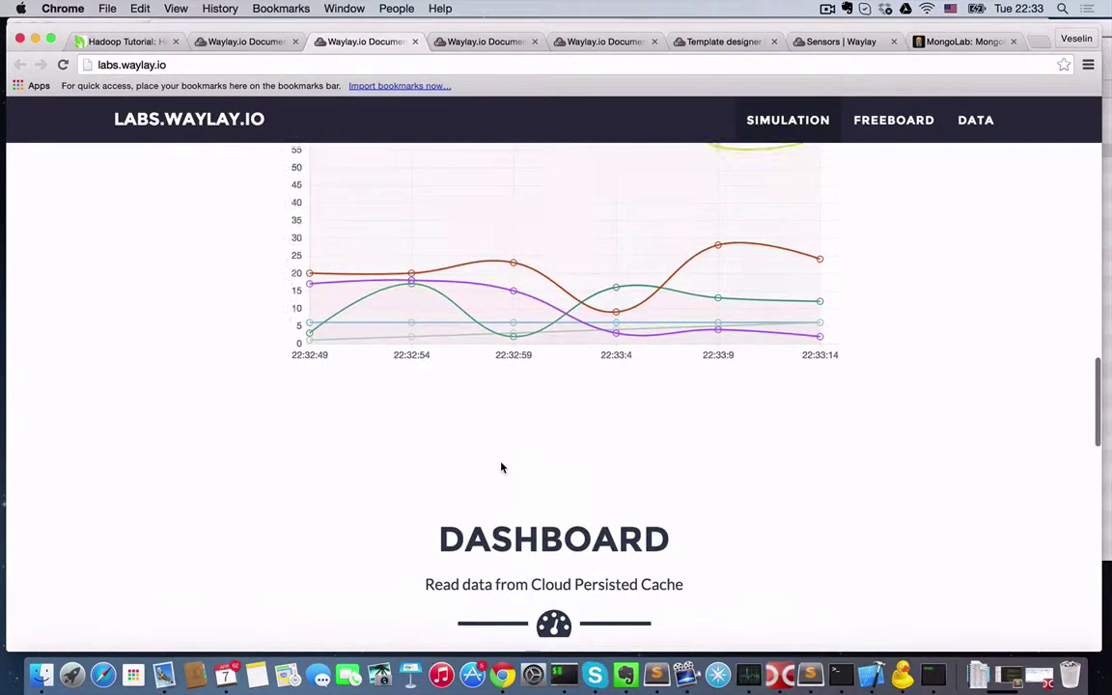
pyautogui.scroll(4, 501, 467)
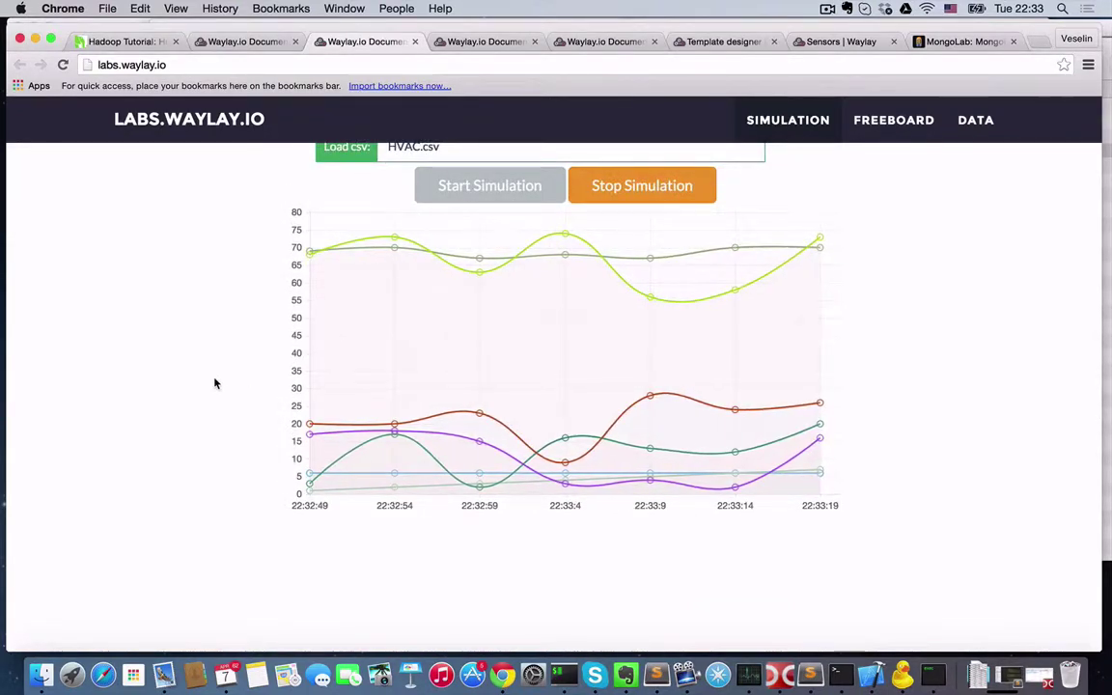
pyautogui.scroll(4, 215, 384)
pyautogui.scroll(-3, 215, 383)
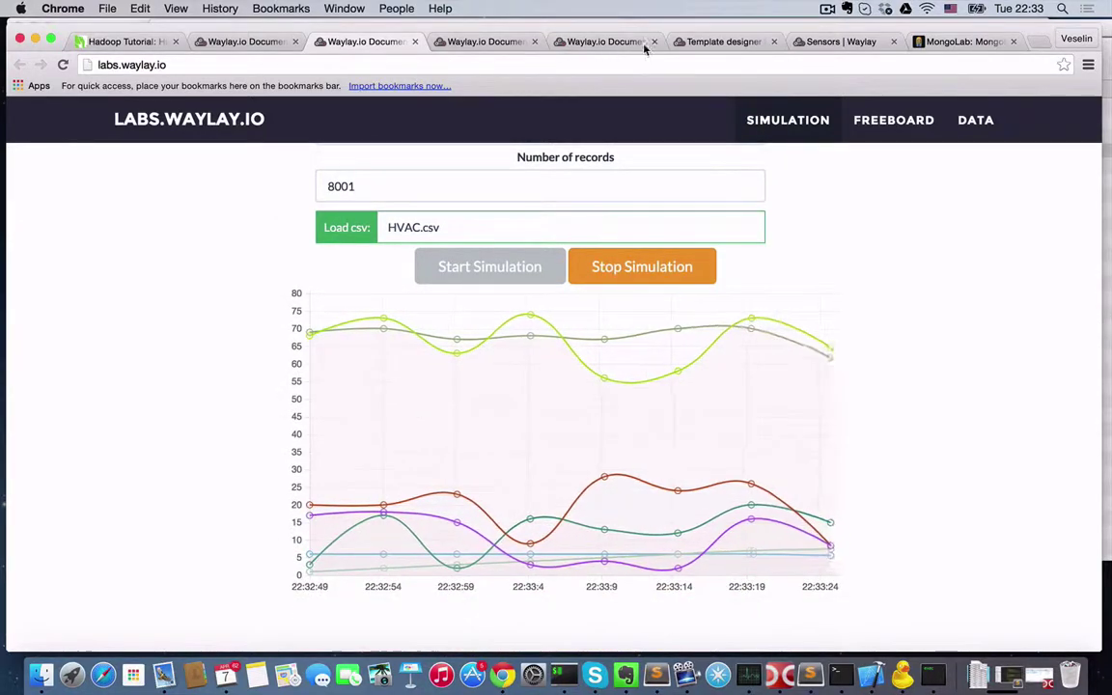
# Step: Inspect streamingRangeSensor_1 in the HVAC_DEMO template and match its parameter and target to the ActualTemp and TargetTemp columns of the simulation data
pyautogui.click(735, 44)
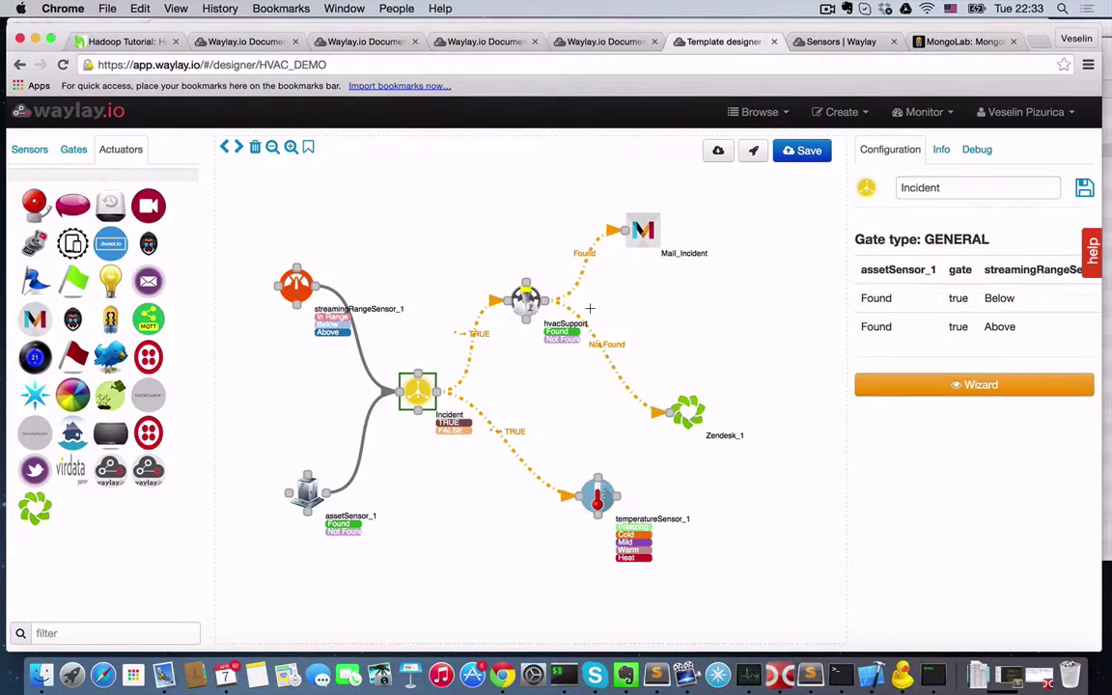
pyautogui.click(285, 283)
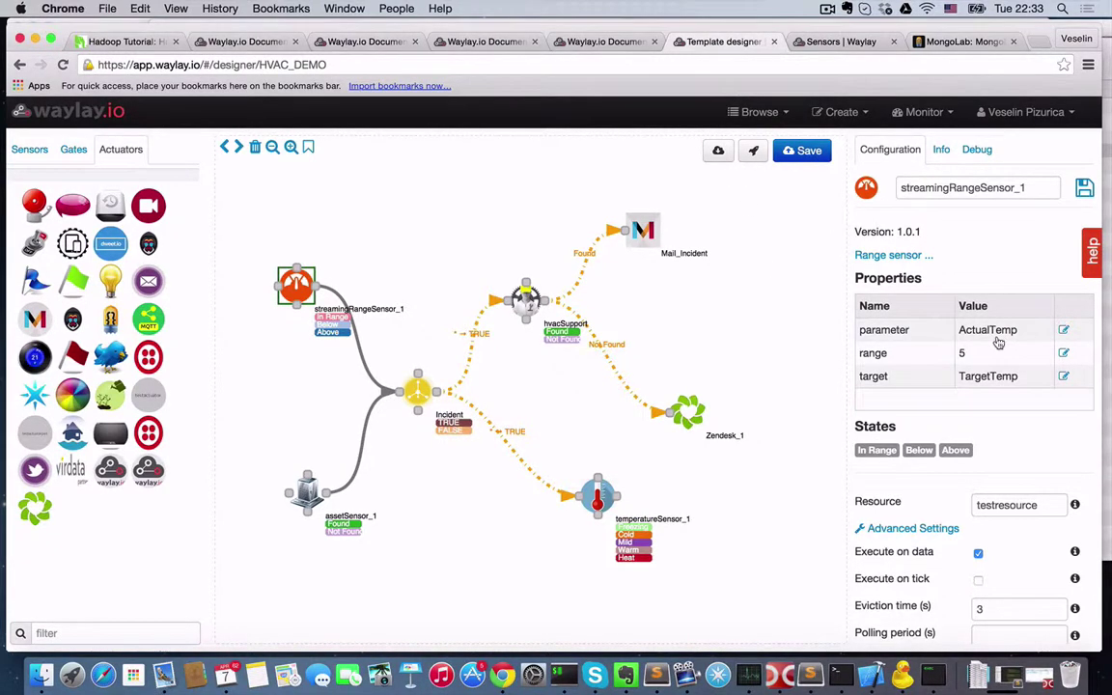
pyautogui.click(463, 42)
pyautogui.click(367, 44)
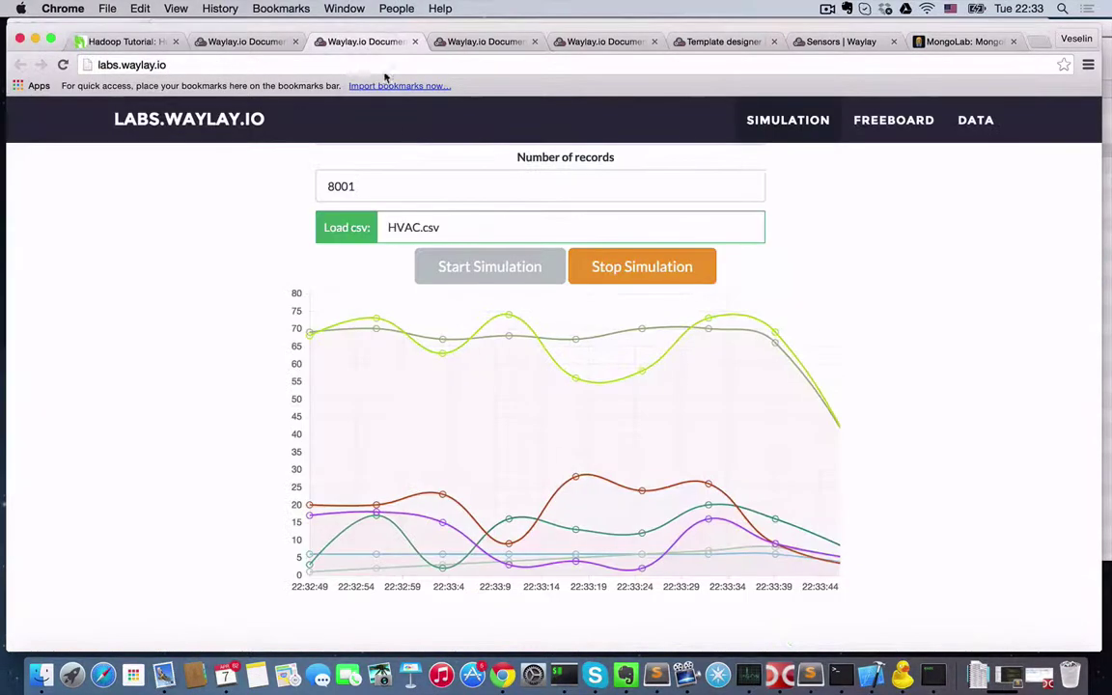
pyautogui.scroll(5, 443, 278)
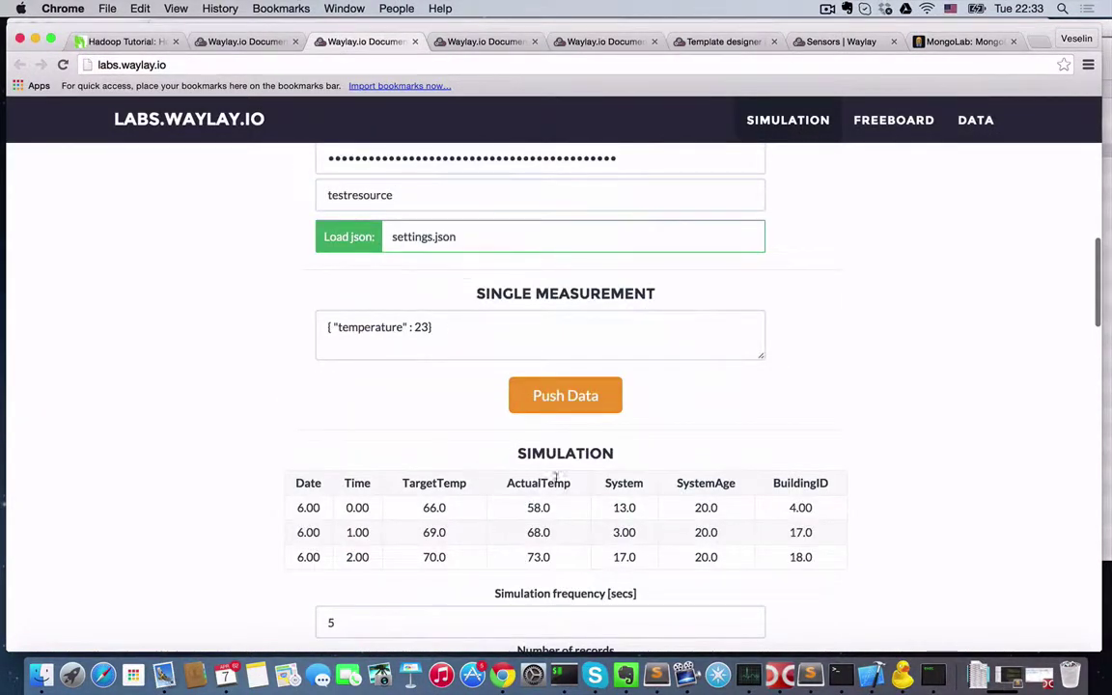
pyautogui.doubleClick(546, 488)
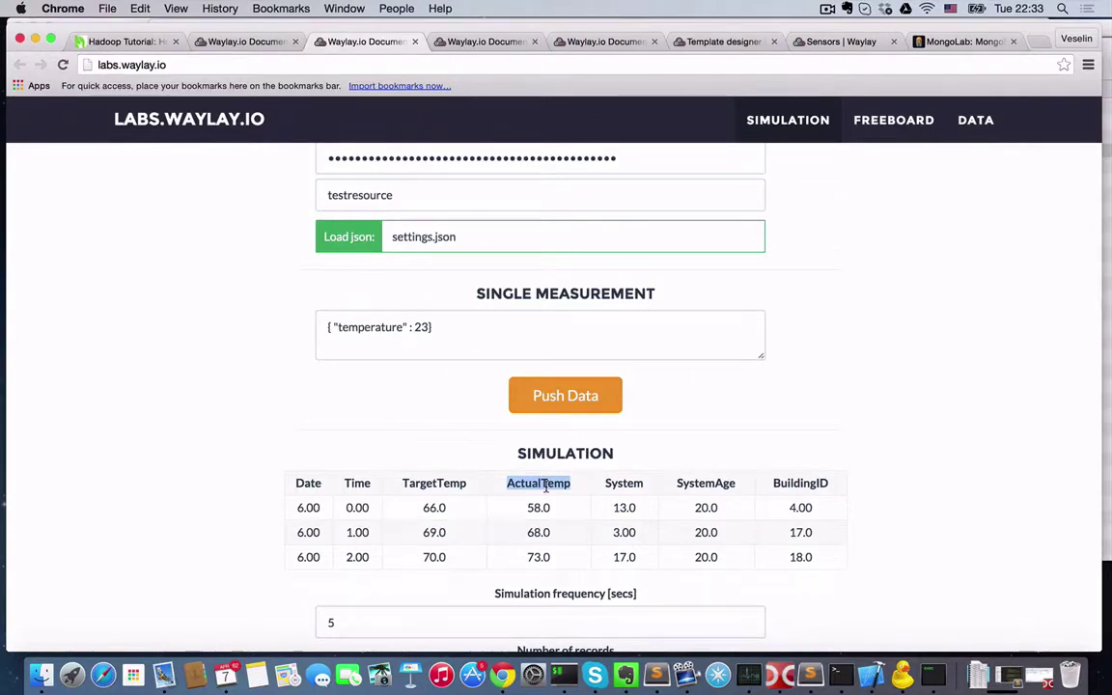
pyautogui.doubleClick(417, 483)
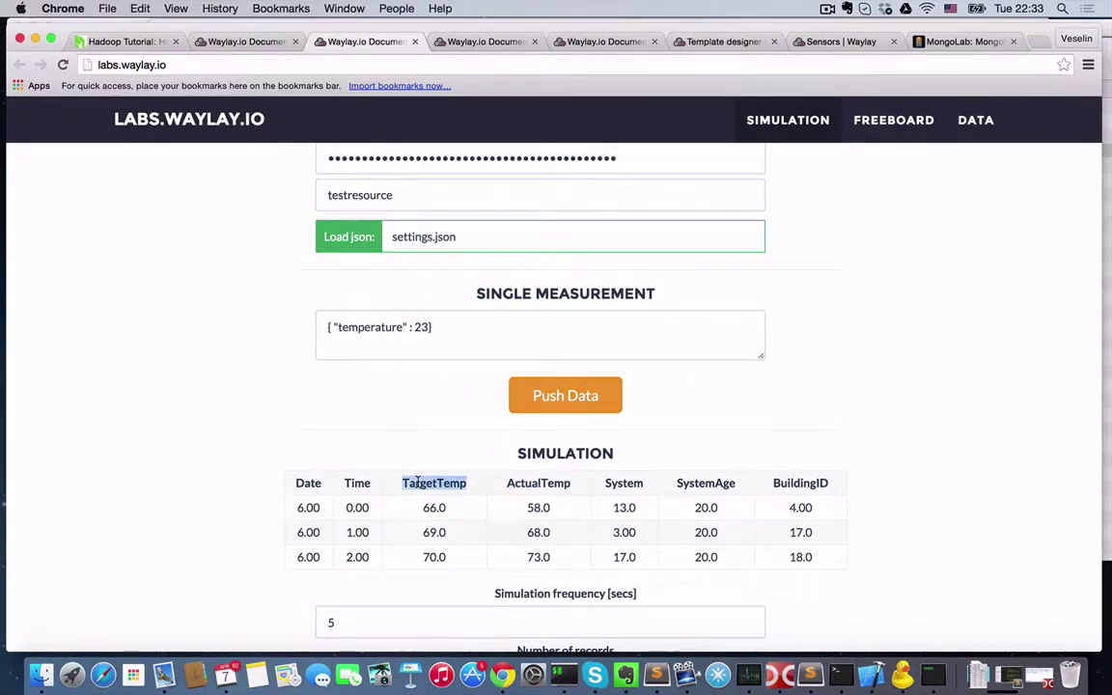
pyautogui.click(753, 43)
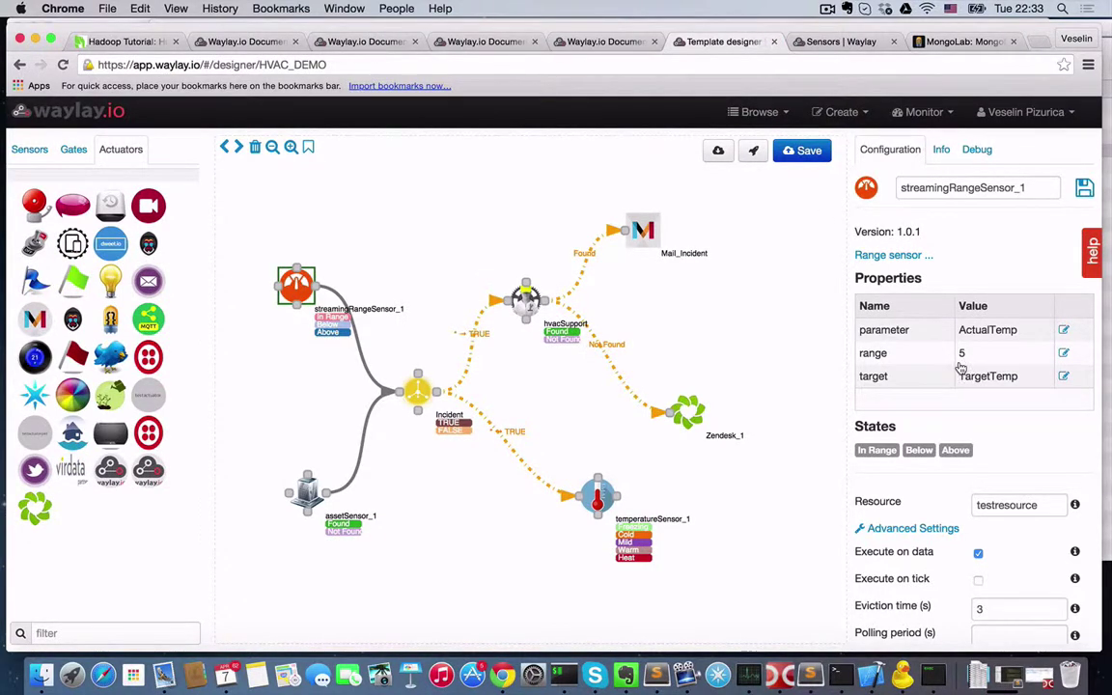
# Step: Open streamingRangeSensor from the Functions sensors for editing and examine how its code resolves target and range, plus its states and properties
pyautogui.click(846, 42)
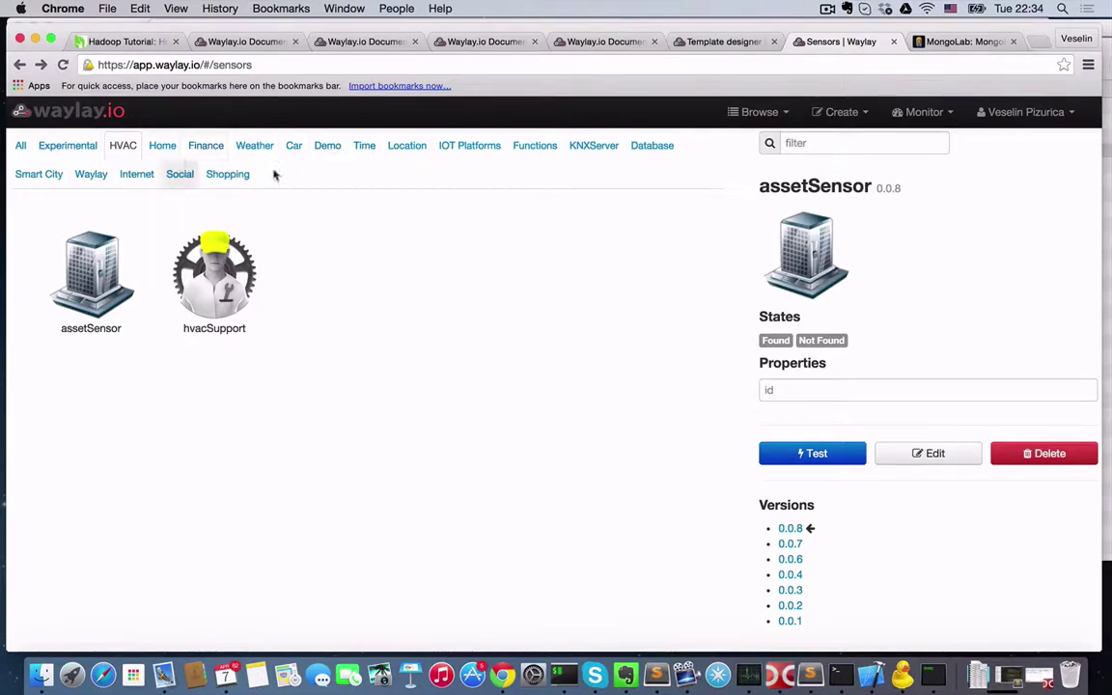
pyautogui.click(533, 148)
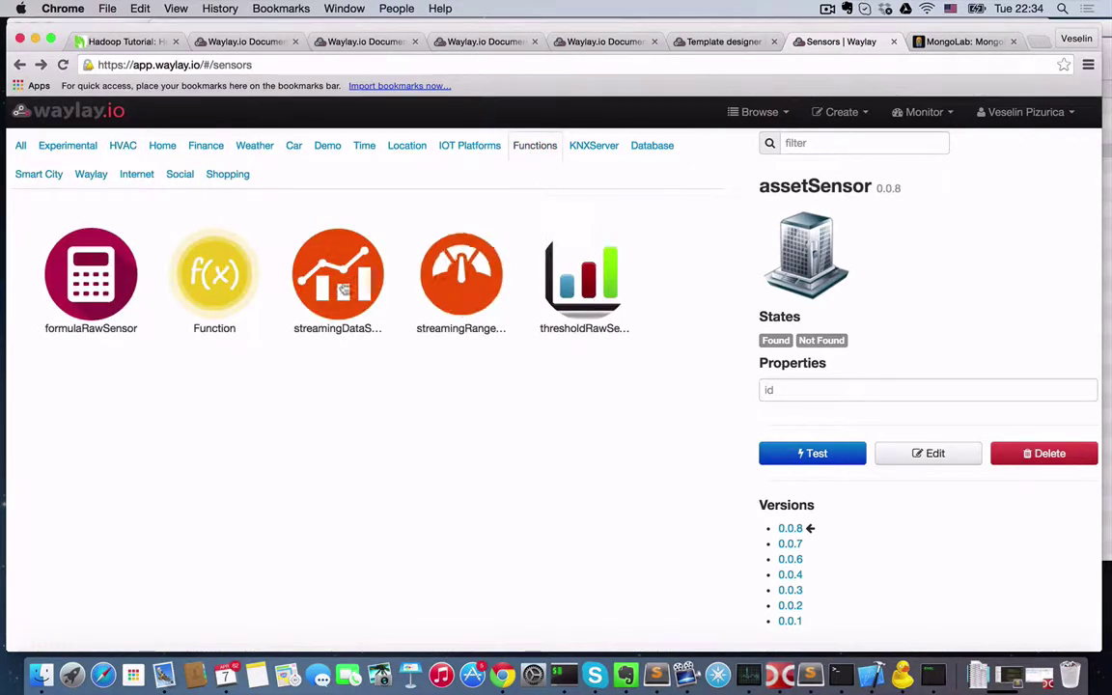
pyautogui.click(477, 287)
pyautogui.click(933, 528)
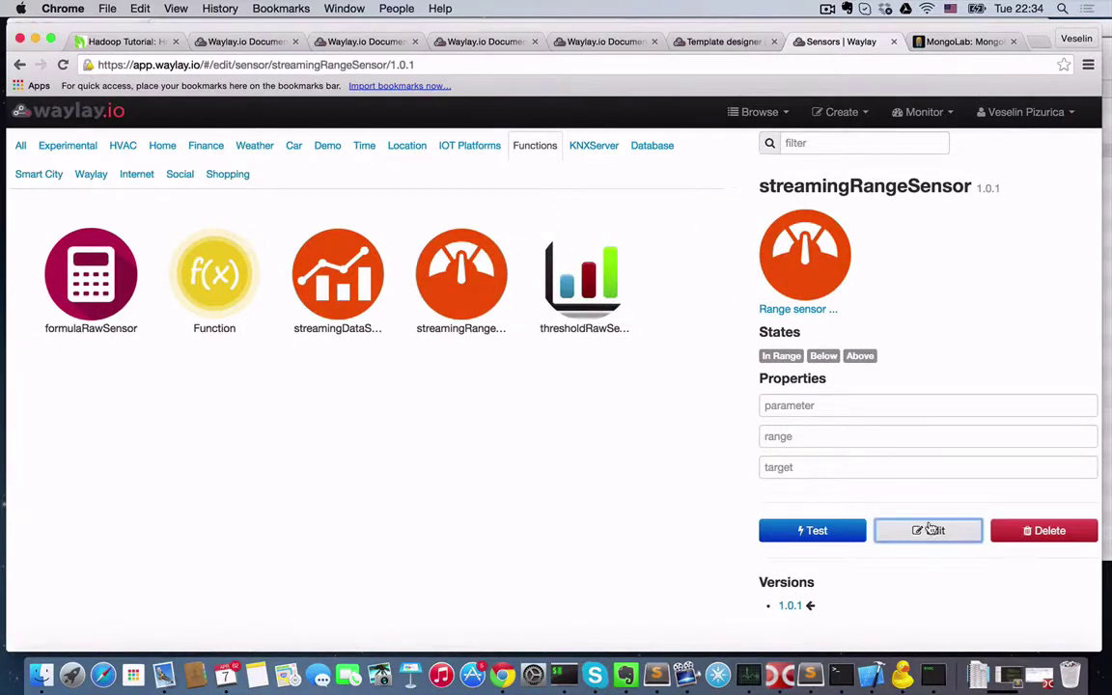
pyautogui.scroll(-3, 270, 299)
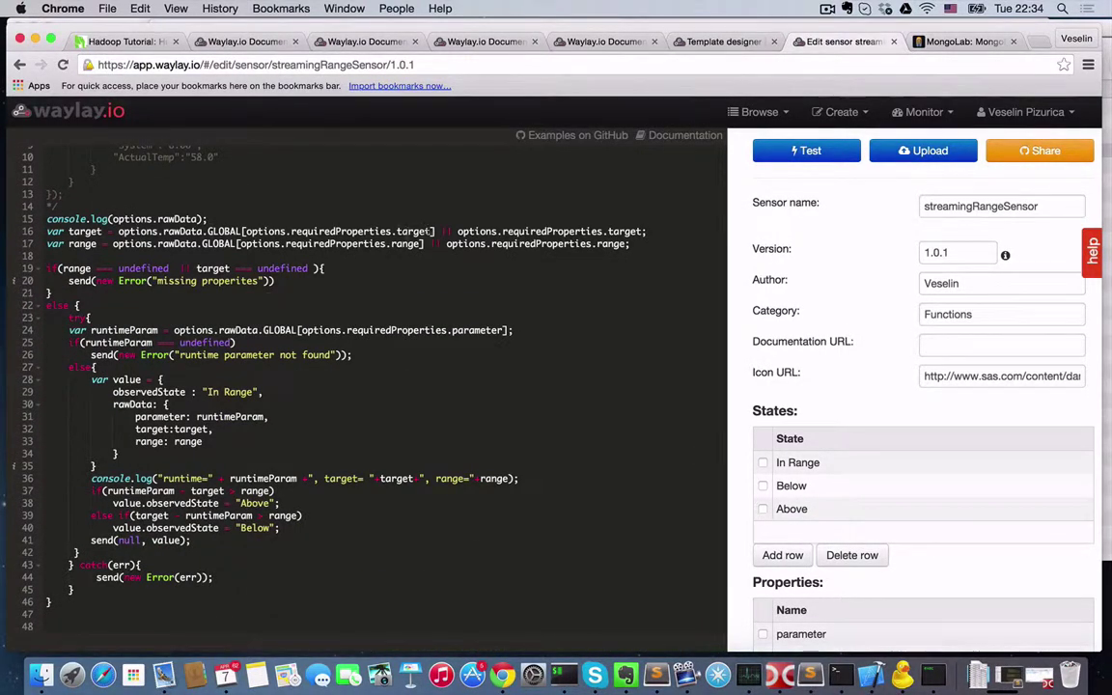
pyautogui.click(452, 232)
pyautogui.moveTo(648, 232); pyautogui.dragTo(629, 244)
pyautogui.scroll(-4, 906, 488)
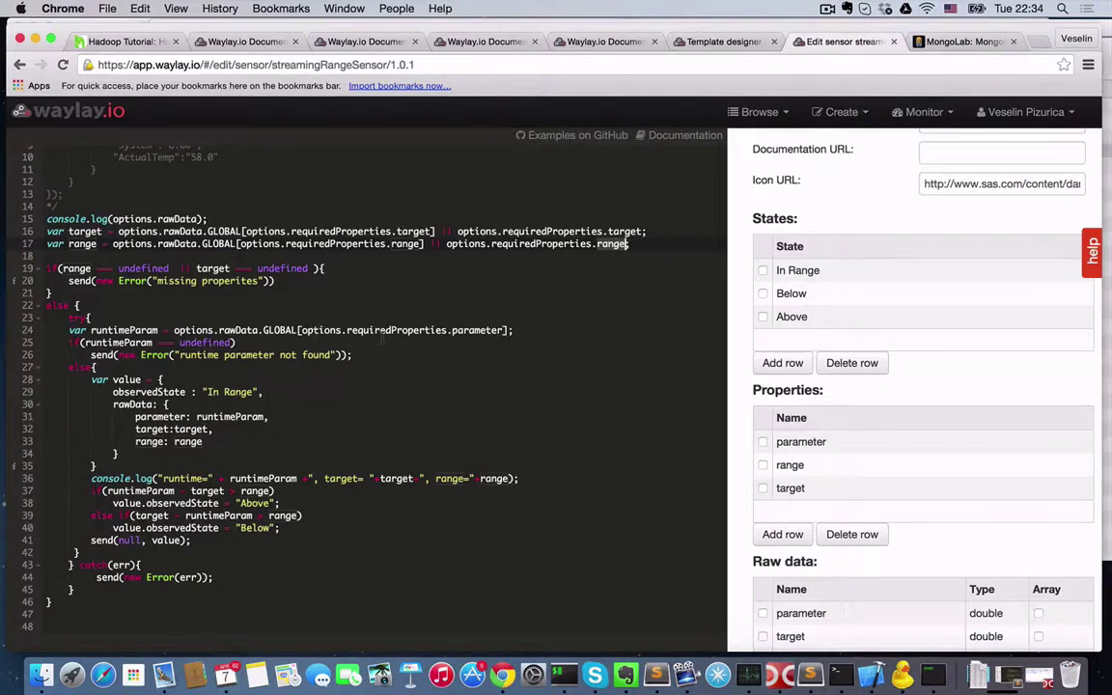
# Step: Inspect assetSensor_1's id property in the HVAC_DEMO template and examine the building documents in MongoLab's assets collection
pyautogui.click(719, 44)
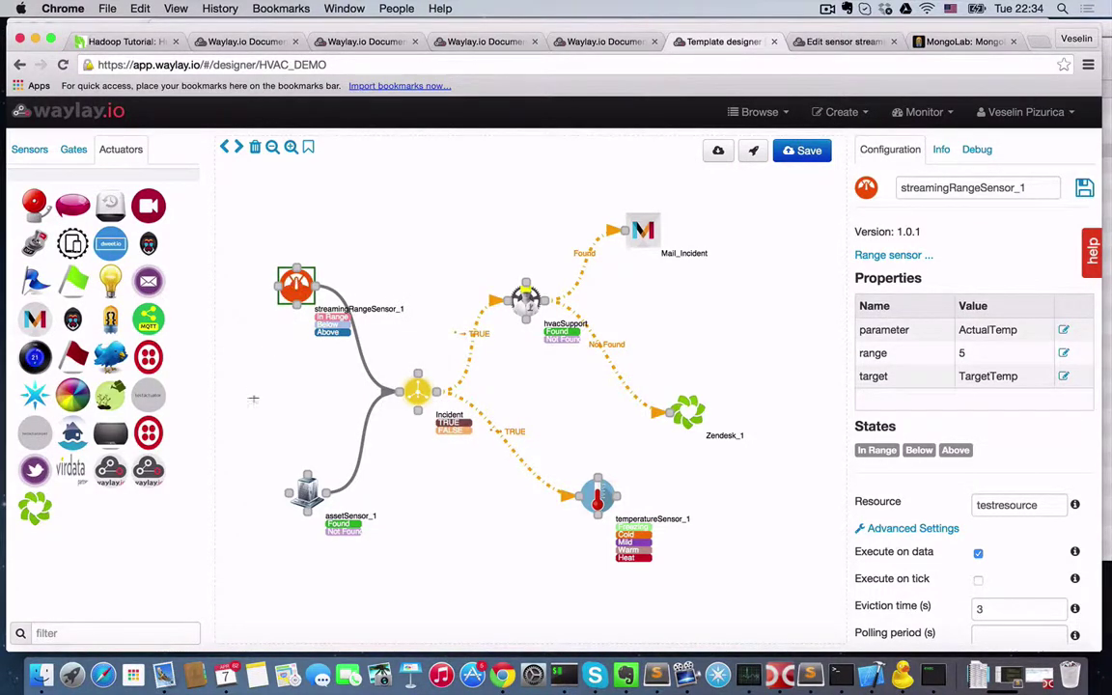
pyautogui.click(305, 482)
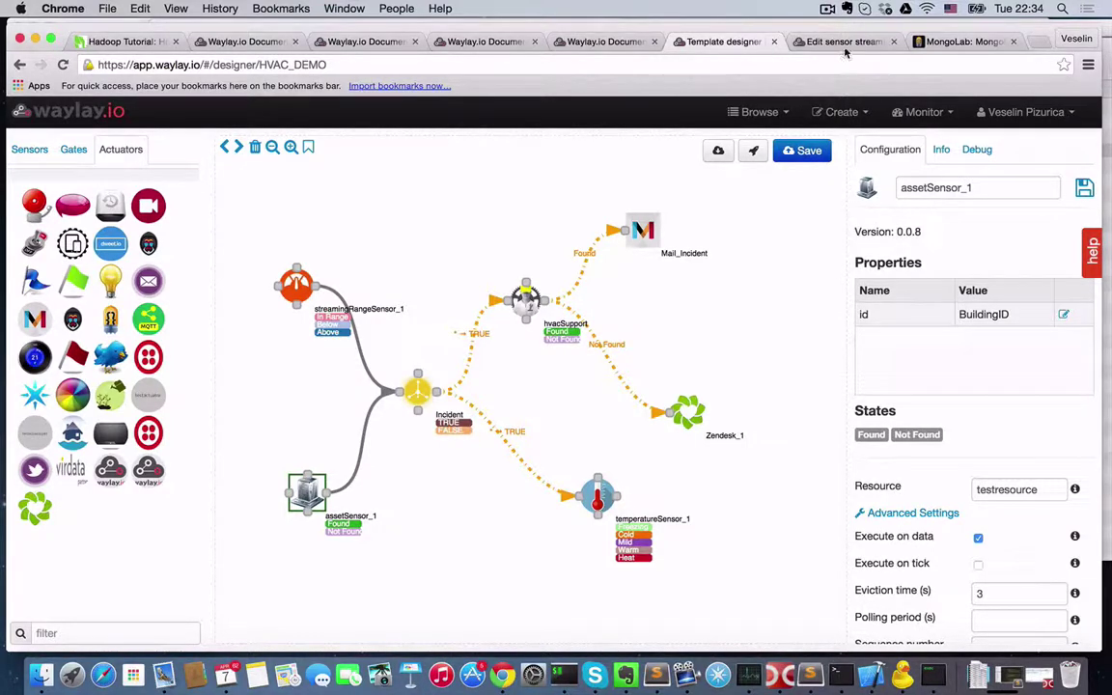
pyautogui.click(965, 42)
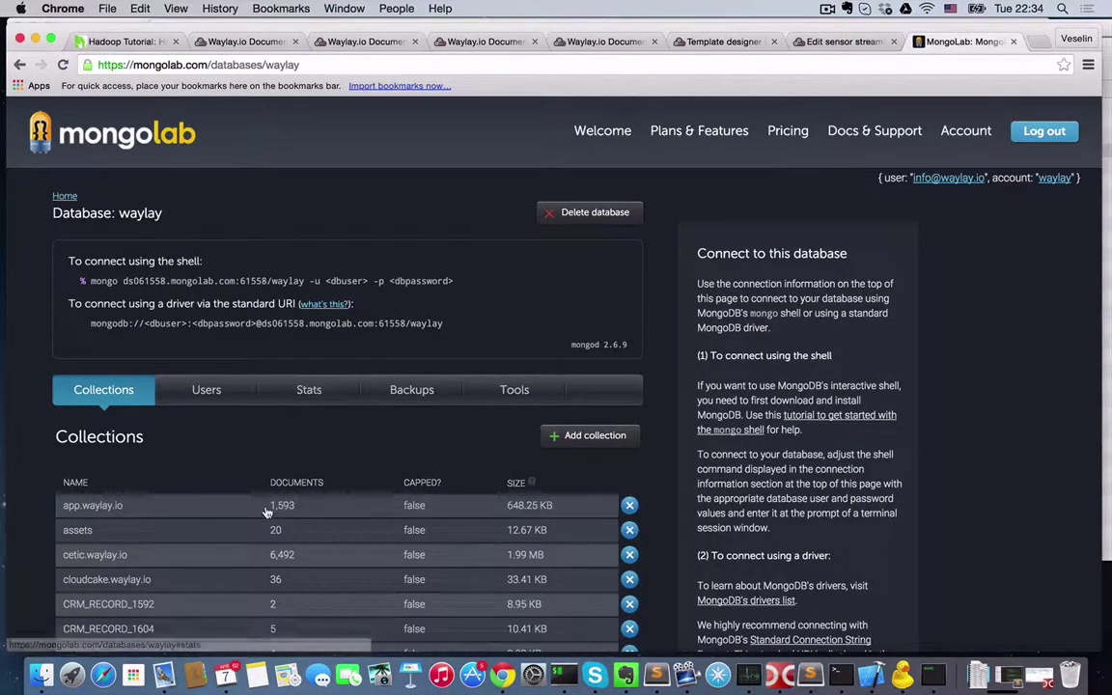
pyautogui.scroll(-3, 101, 376)
pyautogui.click(87, 395)
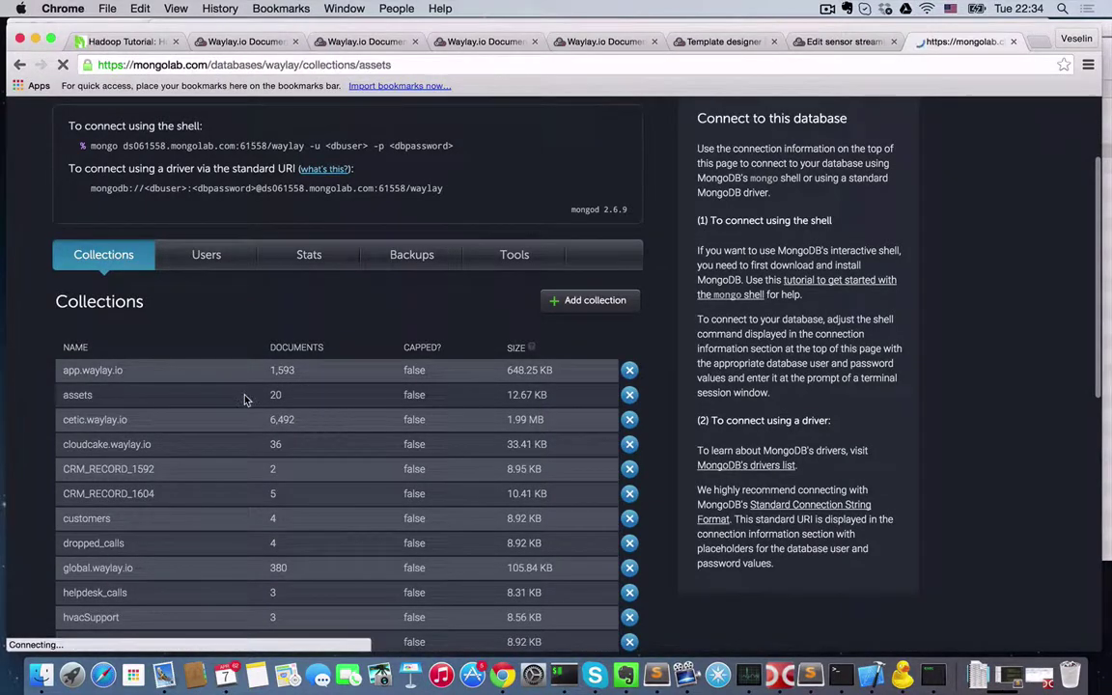
pyautogui.scroll(-5, 242, 444)
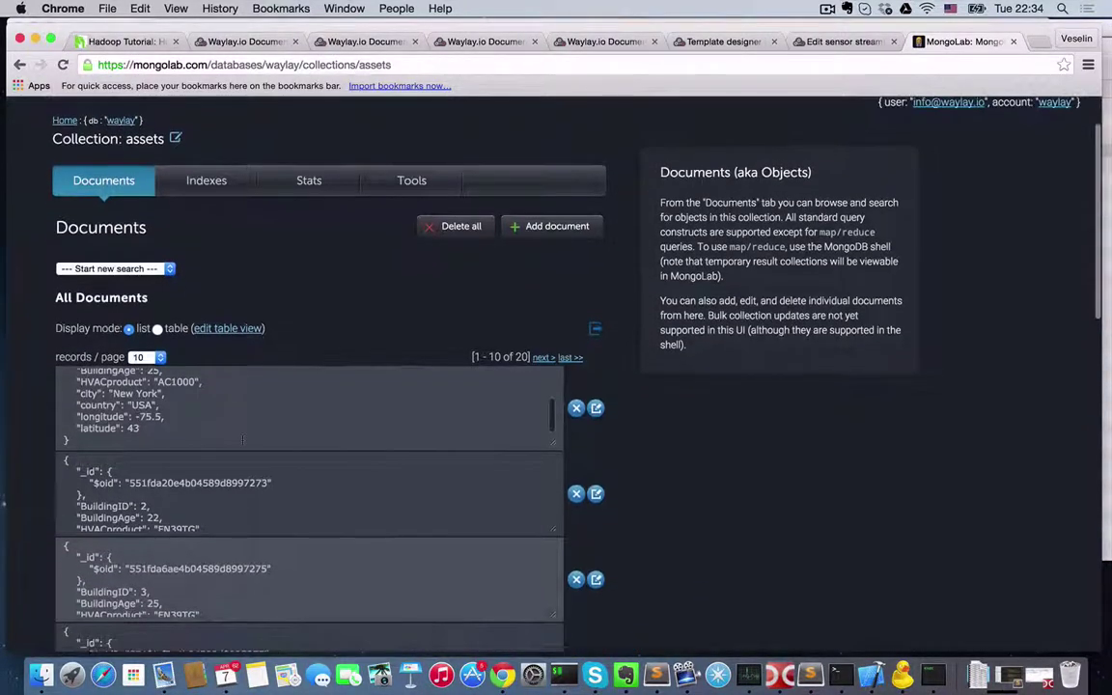
pyautogui.doubleClick(97, 407)
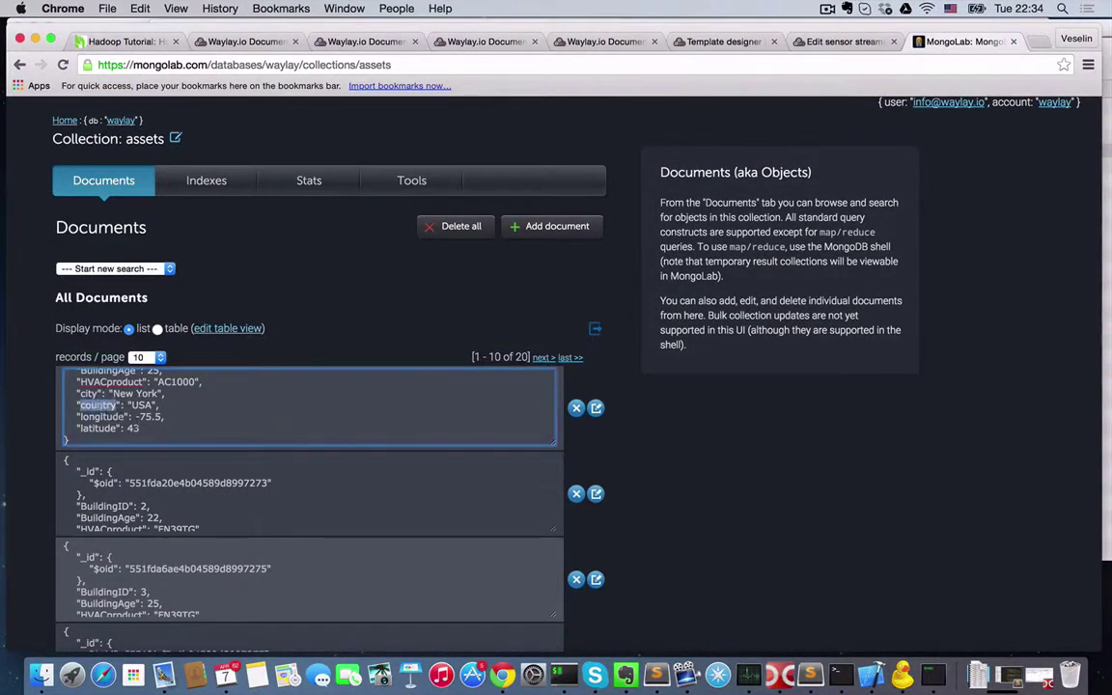
pyautogui.scroll(2, 157, 430)
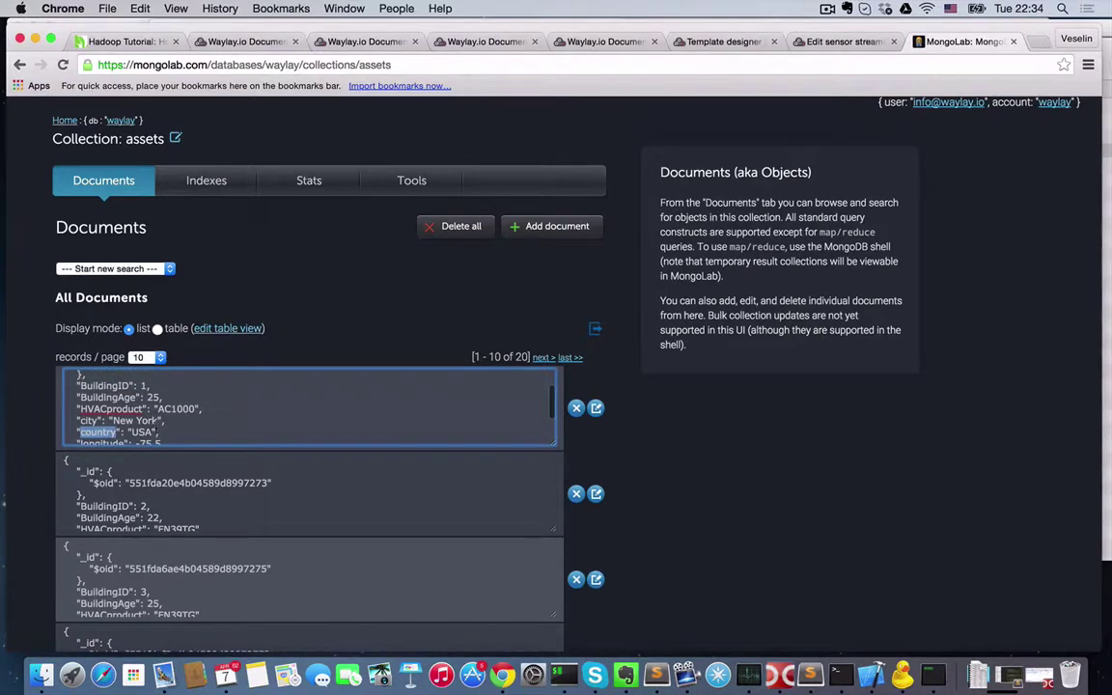
pyautogui.scroll(3, 157, 406)
pyautogui.scroll(-5, 156, 406)
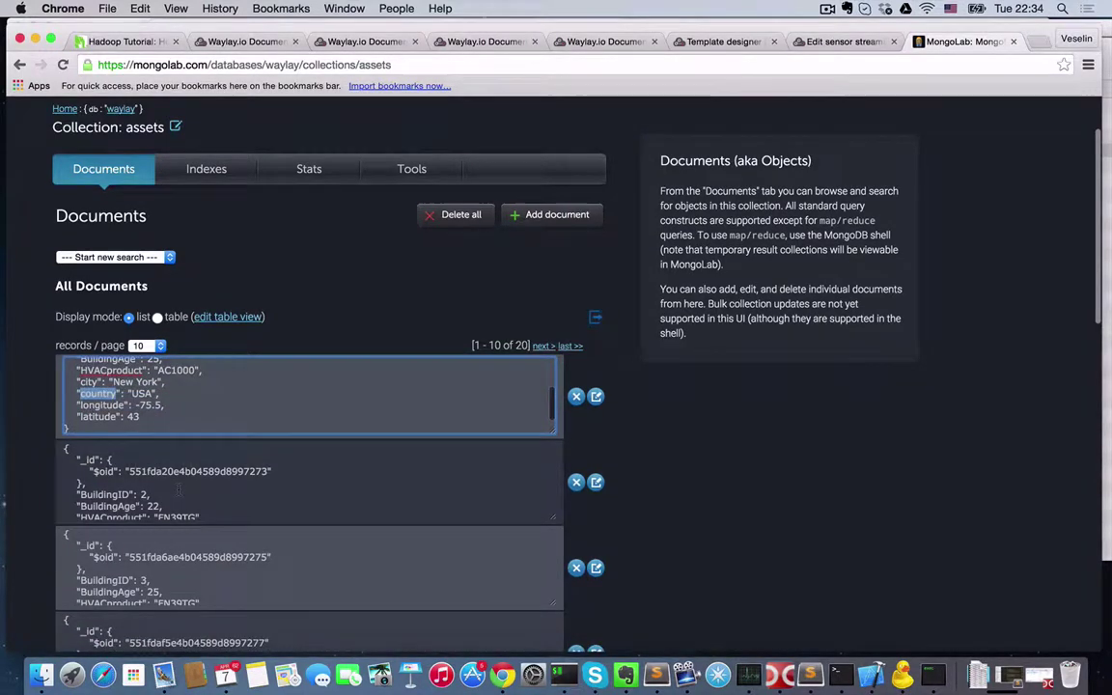
pyautogui.scroll(-5, 179, 492)
pyautogui.scroll(-10, 194, 524)
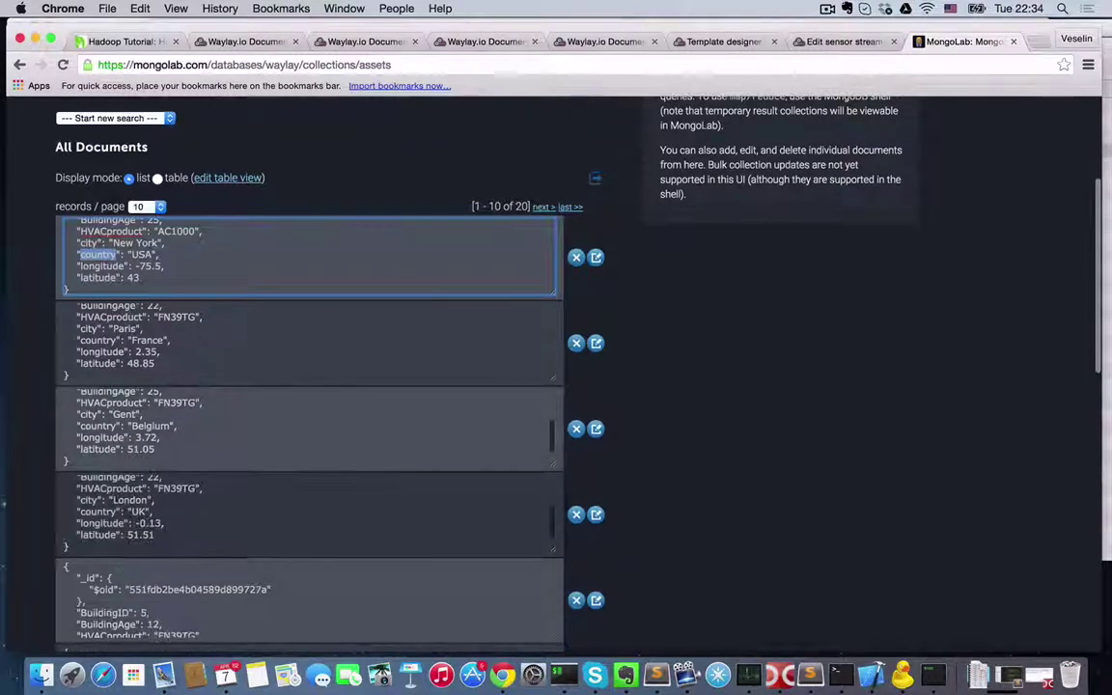
# Step: Leave the streamingRangeSensor editor and open the HVAC sensors, viewing hvacSupport and selecting assetSensor
pyautogui.click(478, 42)
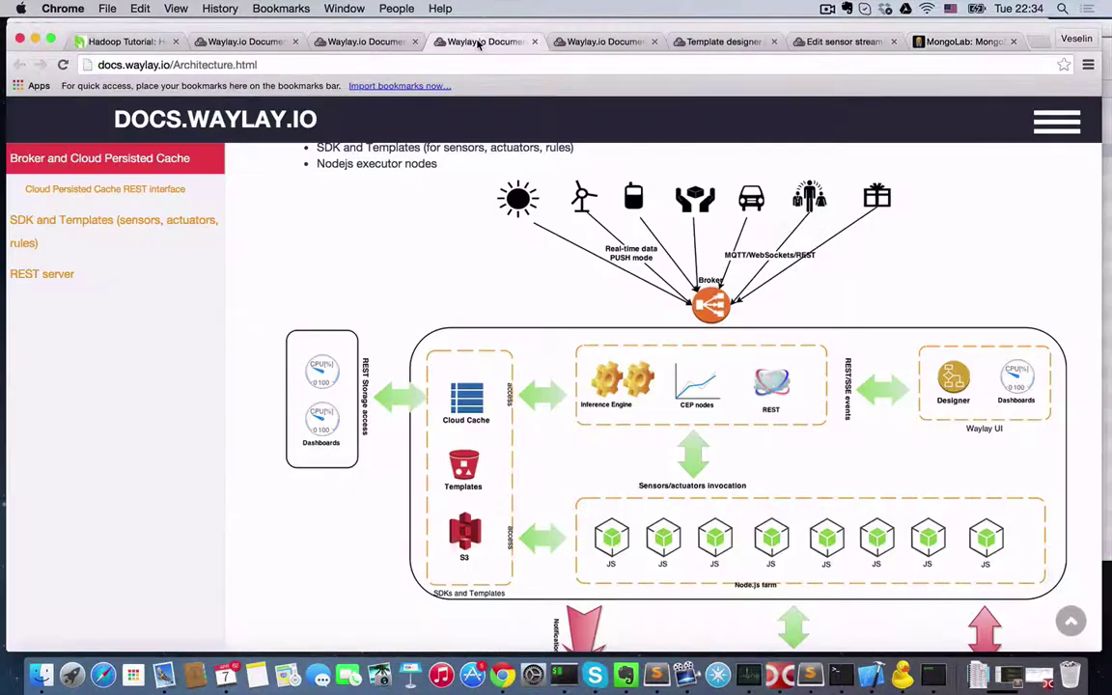
pyautogui.click(811, 41)
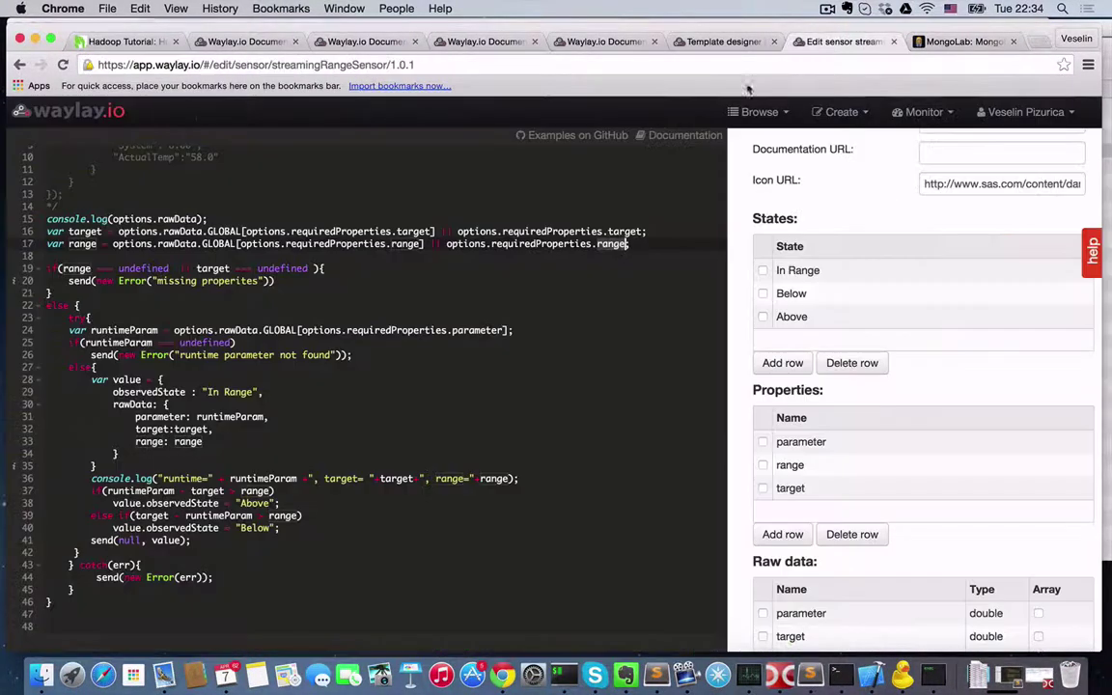
pyautogui.click(82, 110)
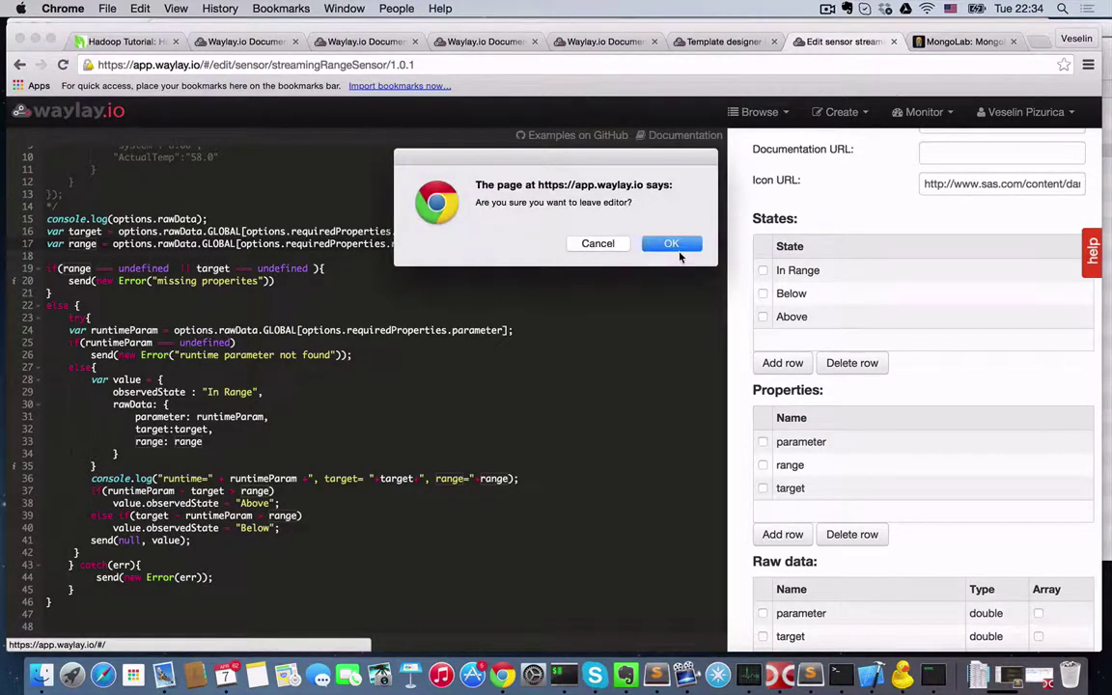
pyautogui.click(672, 245)
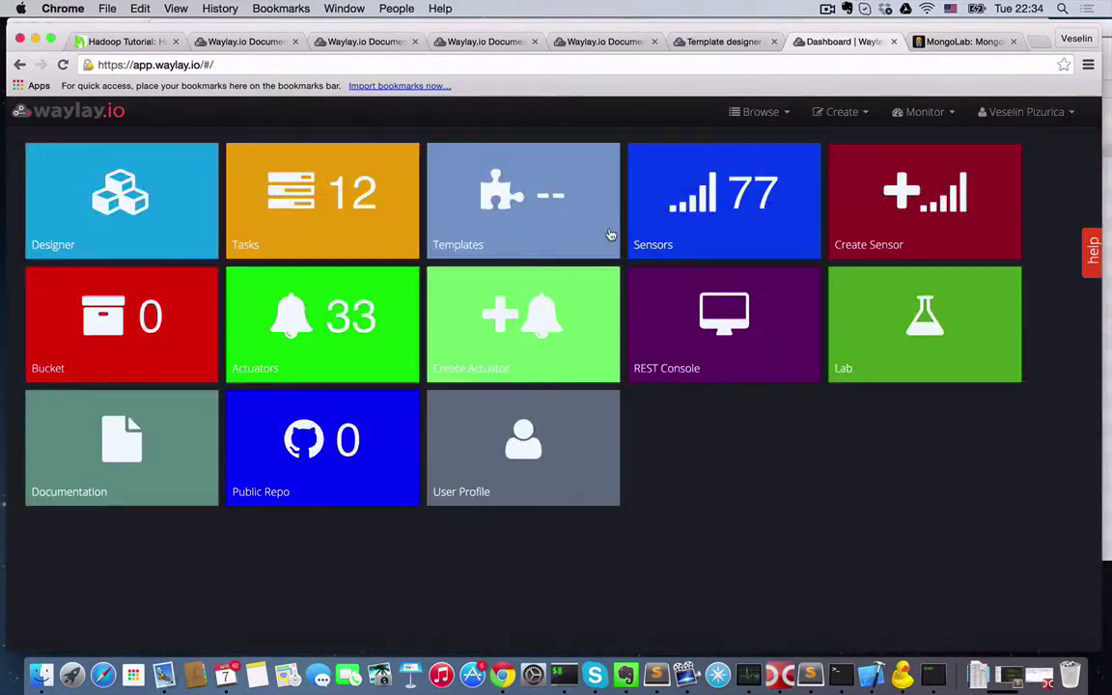
pyautogui.click(690, 226)
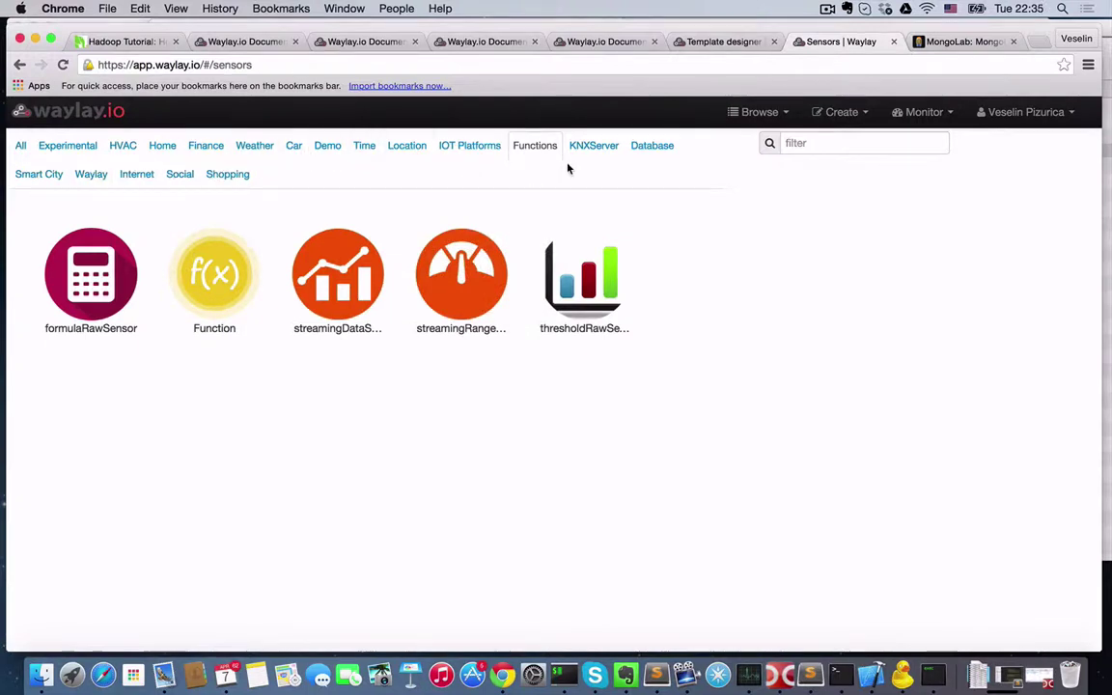
pyautogui.click(121, 145)
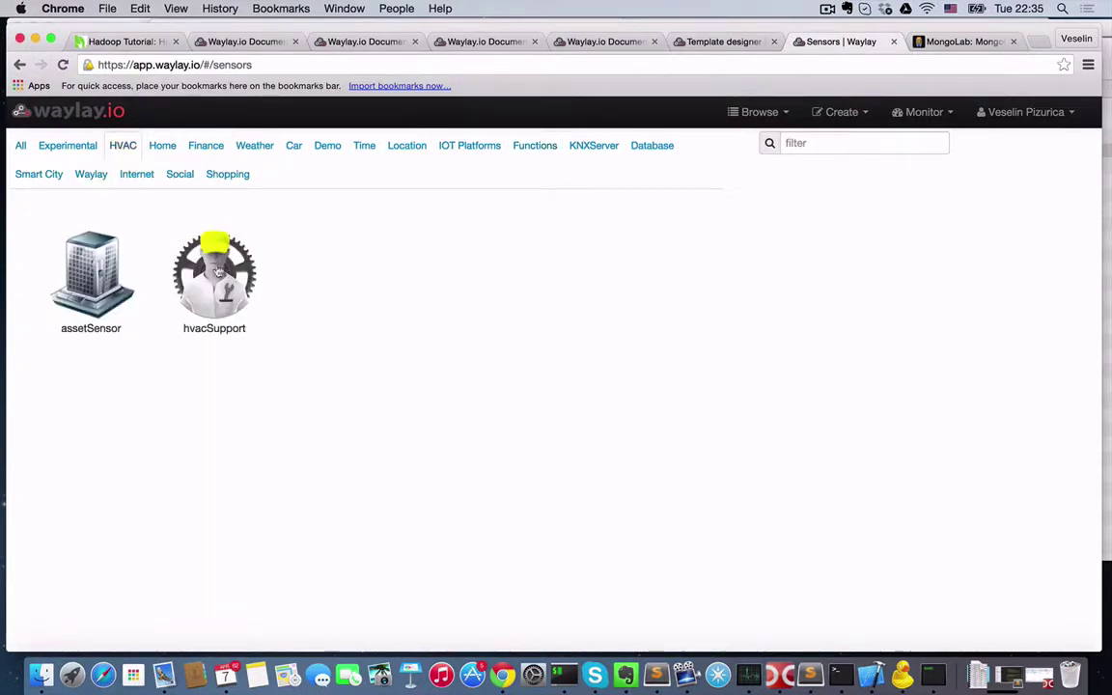
pyautogui.click(218, 273)
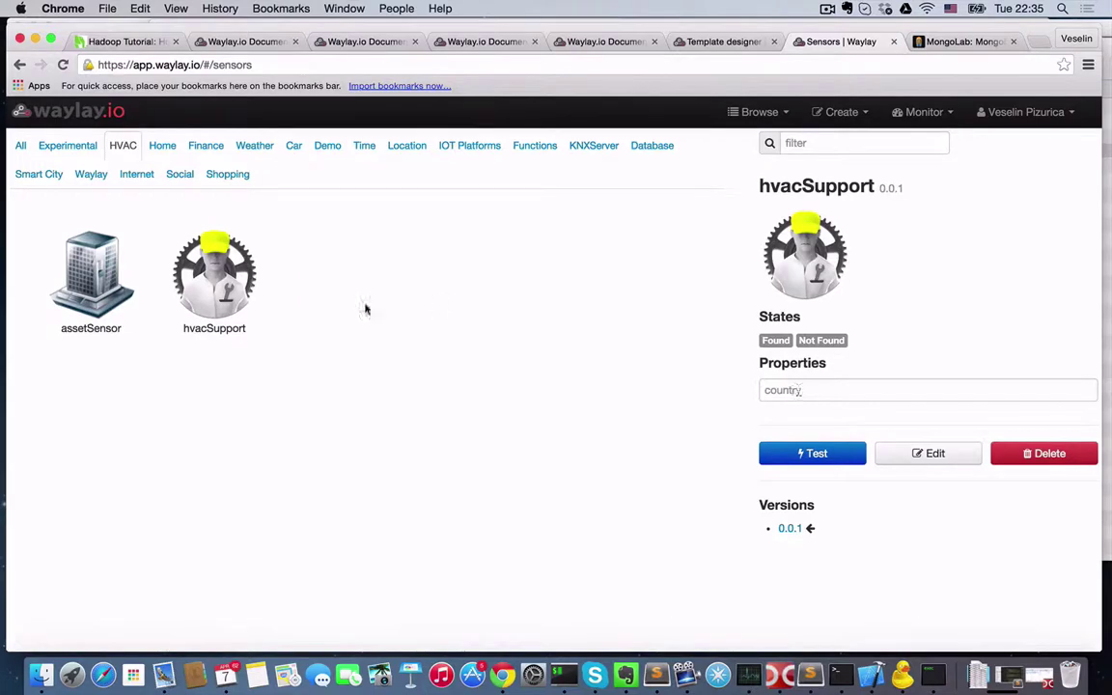
pyautogui.click(91, 275)
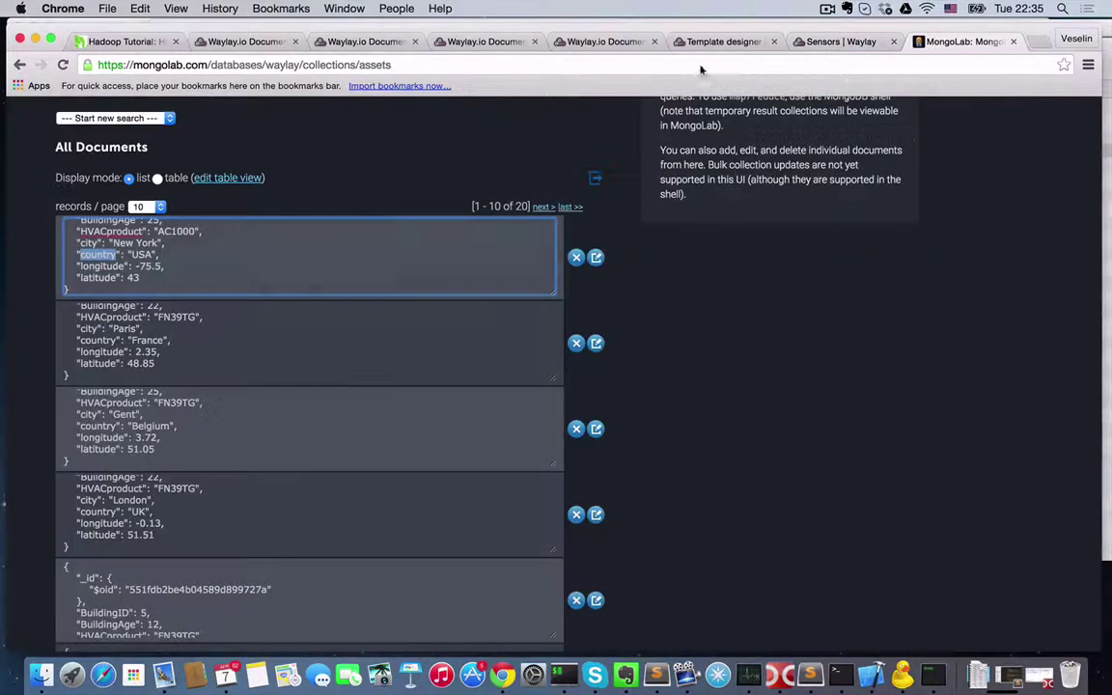
# Step: Check the first building's BuildingID in the MongoLab assets collection and test assetSensor with id 1
pyautogui.click(951, 42)
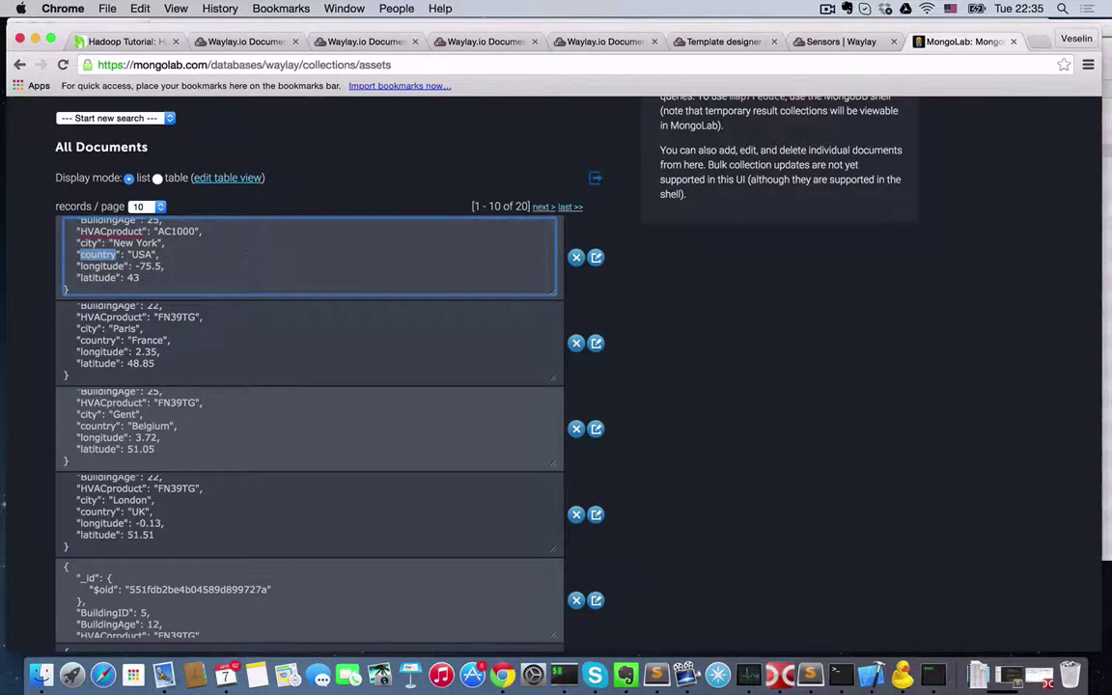
pyautogui.scroll(3, 193, 254)
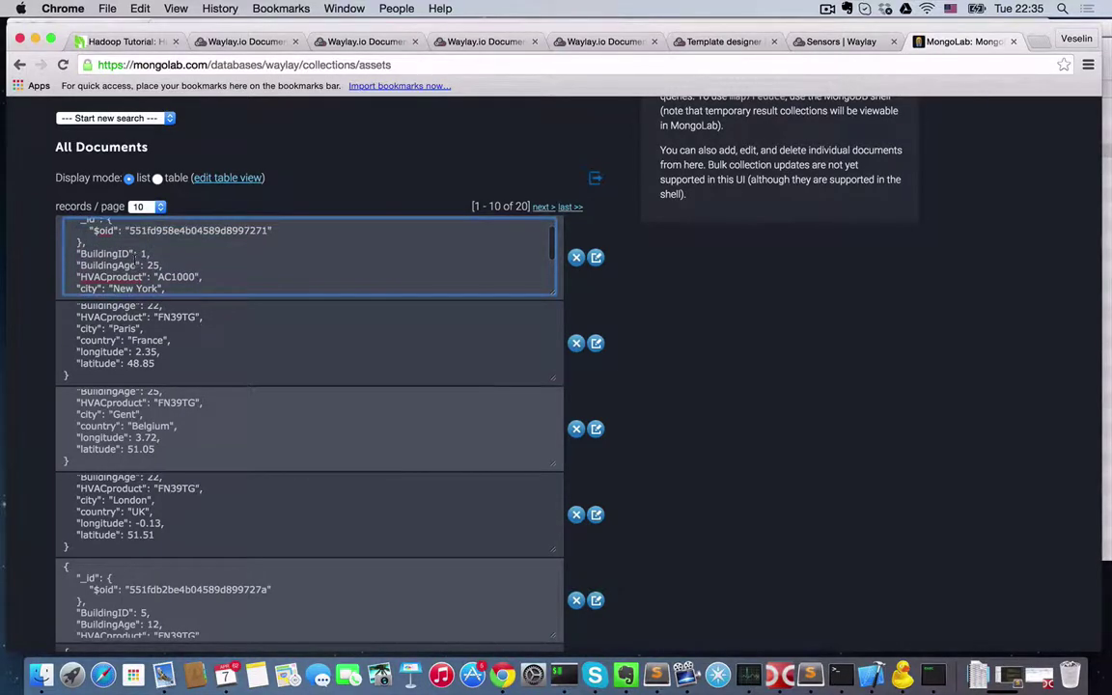
pyautogui.click(722, 41)
pyautogui.click(838, 41)
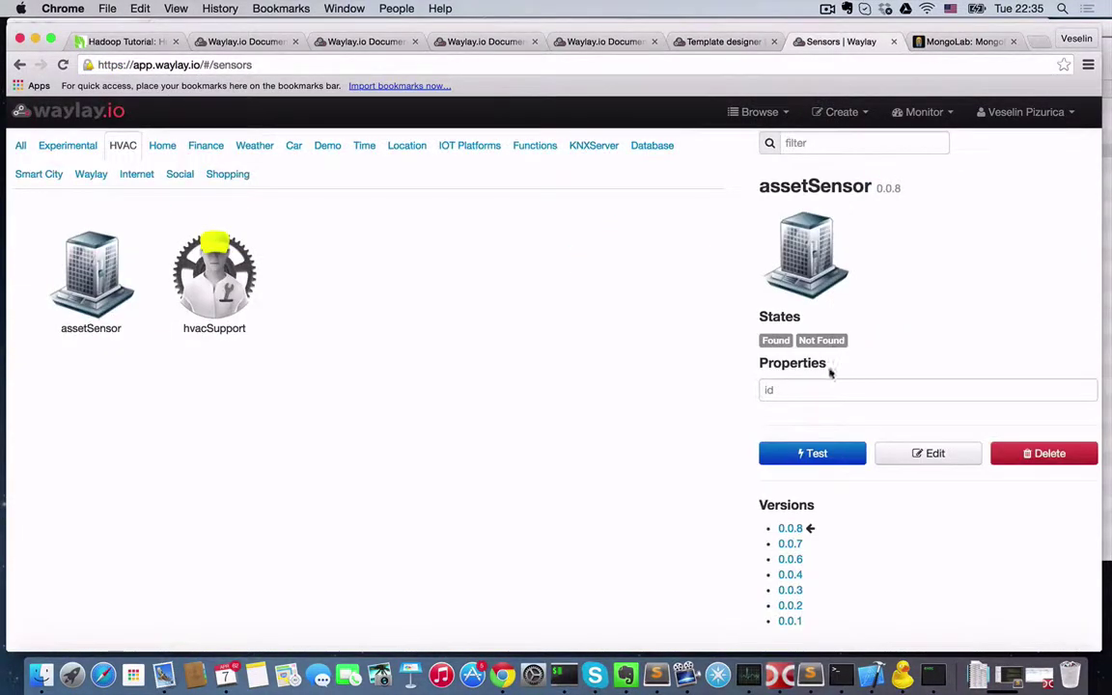
pyautogui.click(801, 388)
pyautogui.write('1')
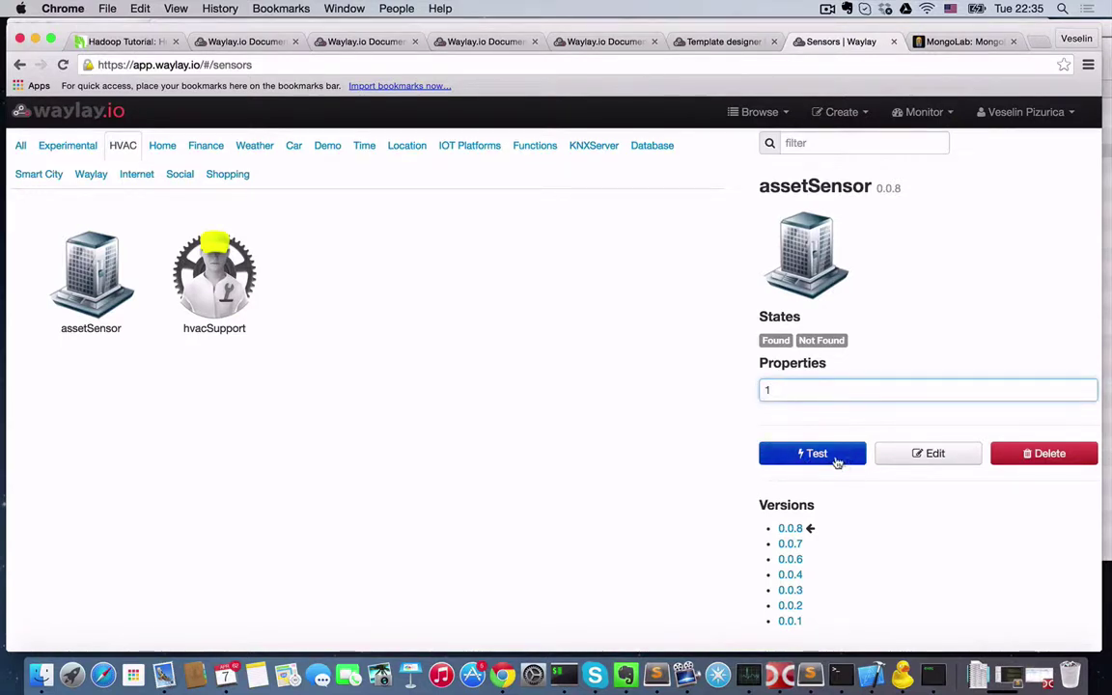
pyautogui.click(837, 460)
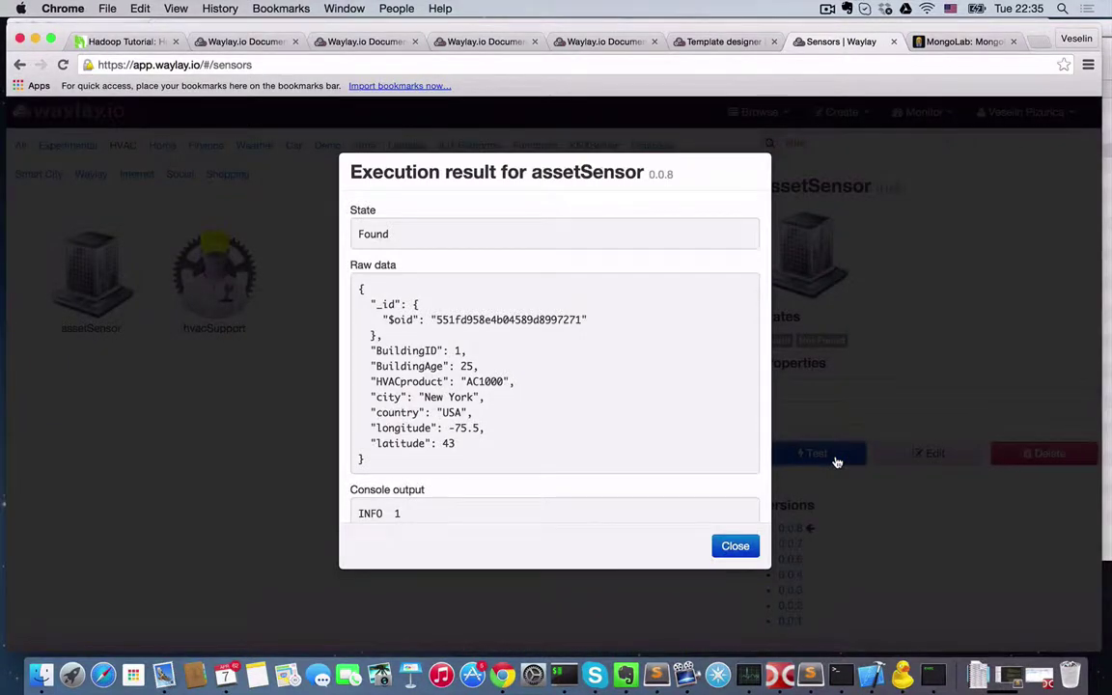
pyautogui.click(745, 549)
# Step: Select the hvacSupport sensor and compare its country property with the users' countries in MongoLab's hvacSupport collection
pyautogui.click(196, 266)
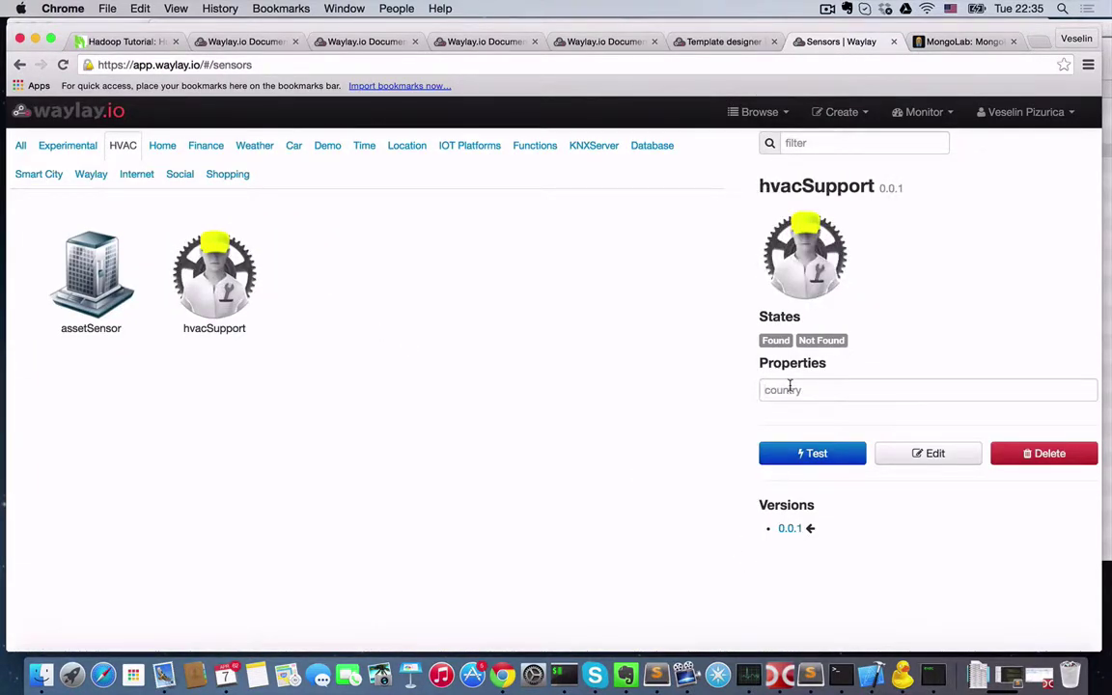
pyautogui.click(790, 388)
pyautogui.click(979, 49)
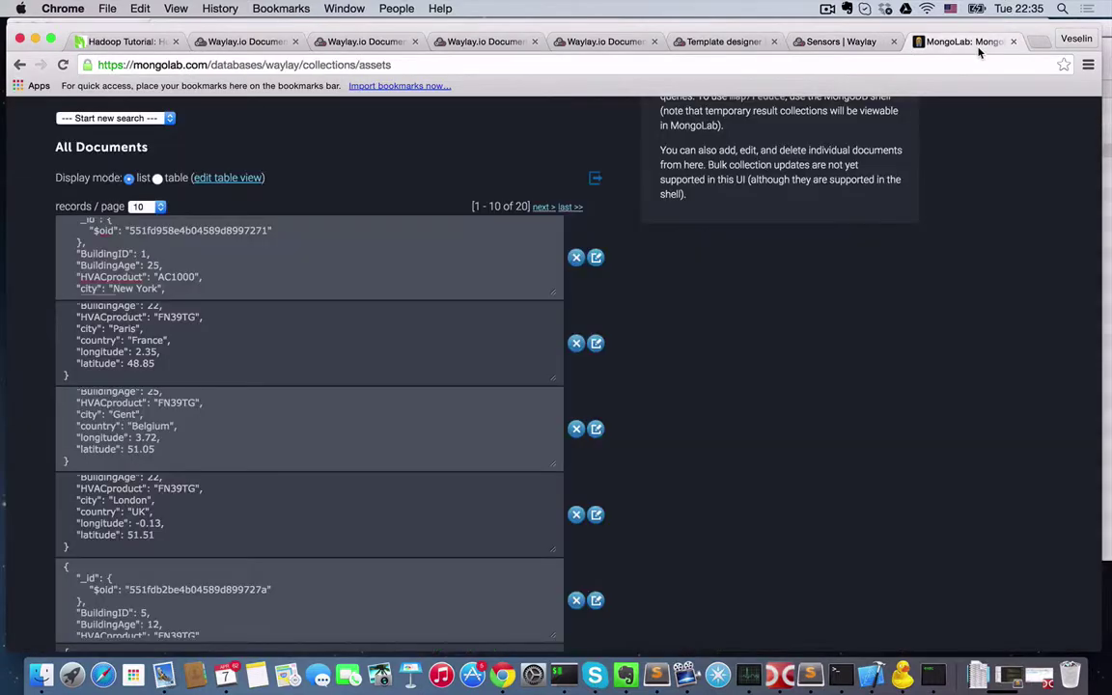
pyautogui.click(19, 64)
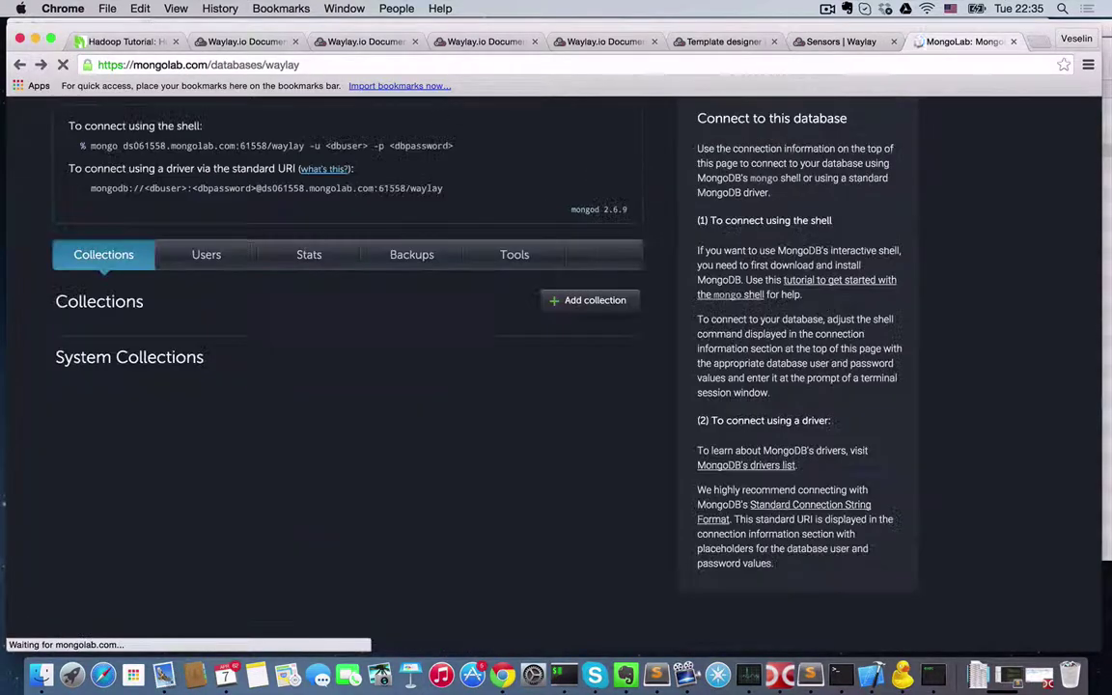
pyautogui.scroll(-5, 179, 460)
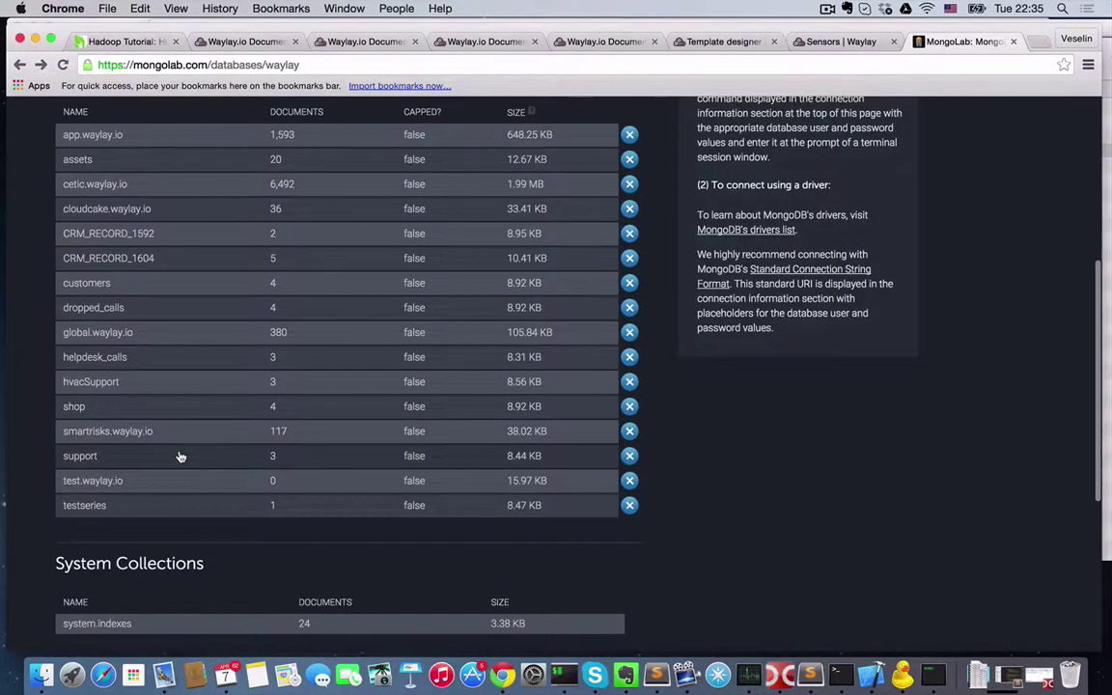
pyautogui.click(106, 383)
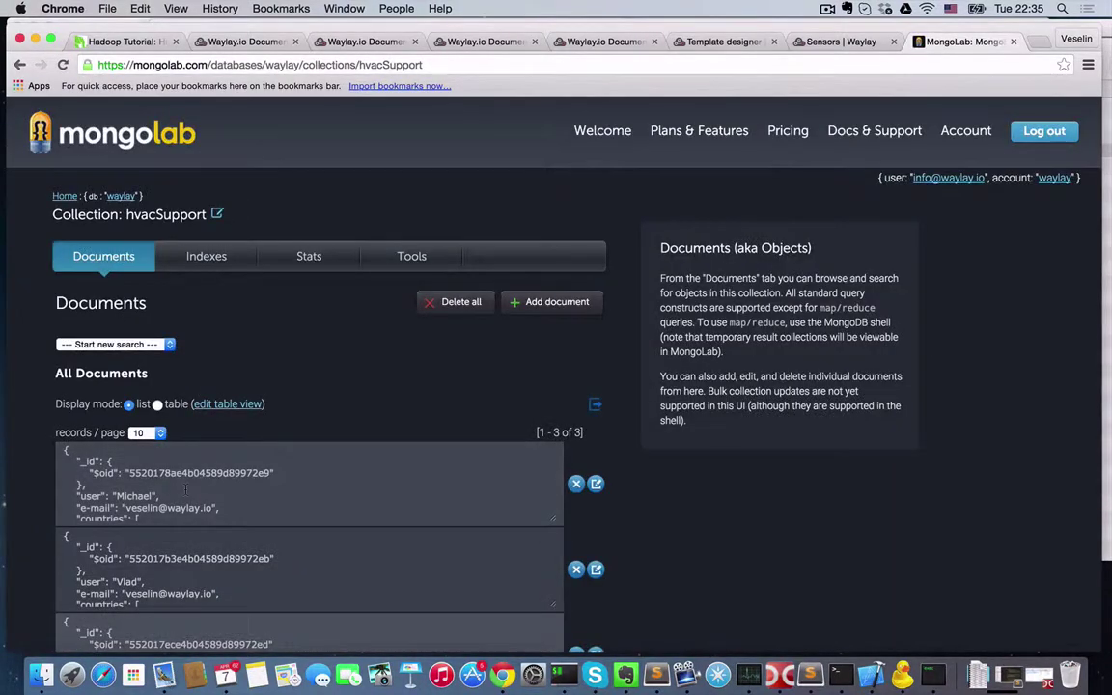
pyautogui.scroll(-3, 185, 490)
pyautogui.scroll(1, 185, 492)
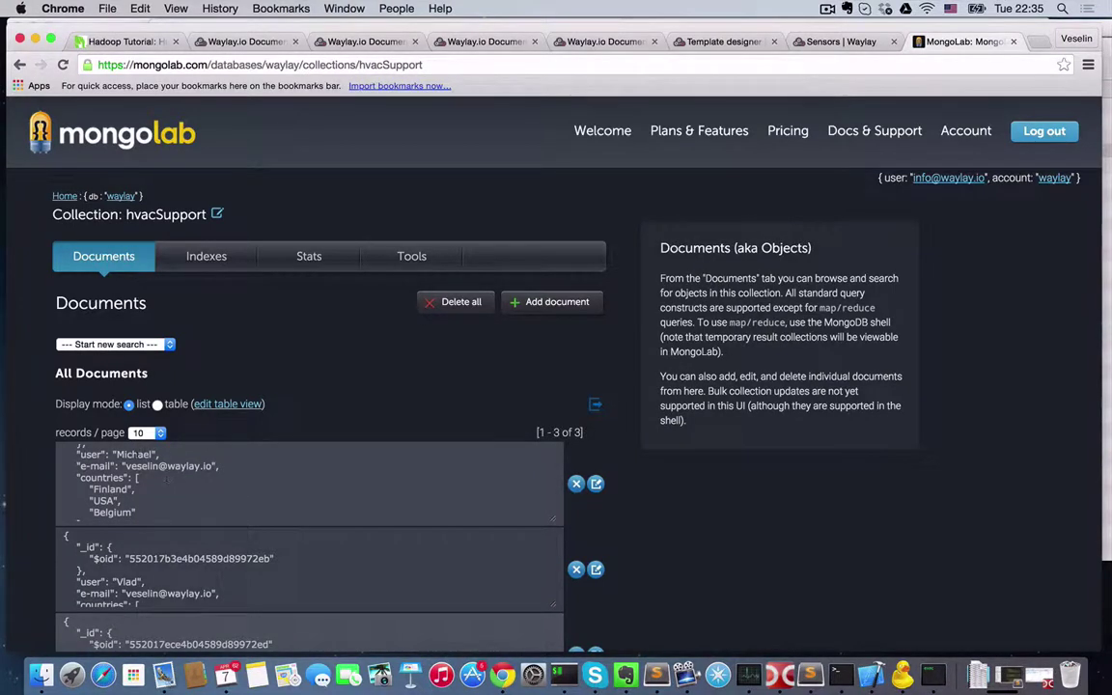
pyautogui.doubleClick(137, 454)
pyautogui.moveTo(137, 477); pyautogui.dragTo(137, 512)
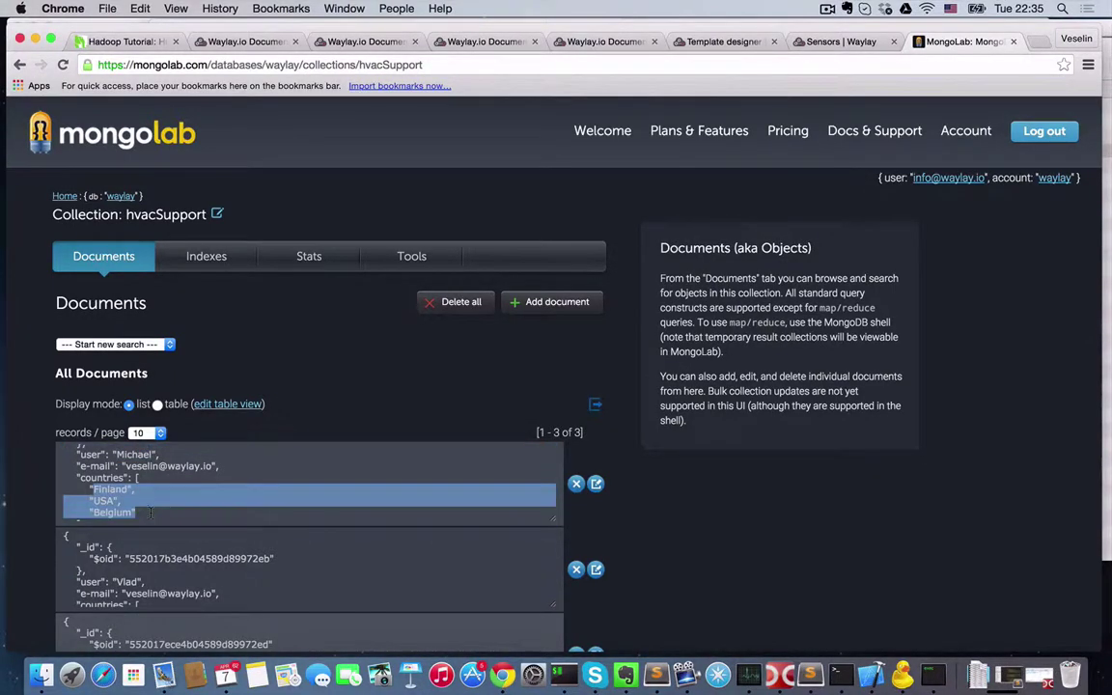
pyautogui.click(838, 41)
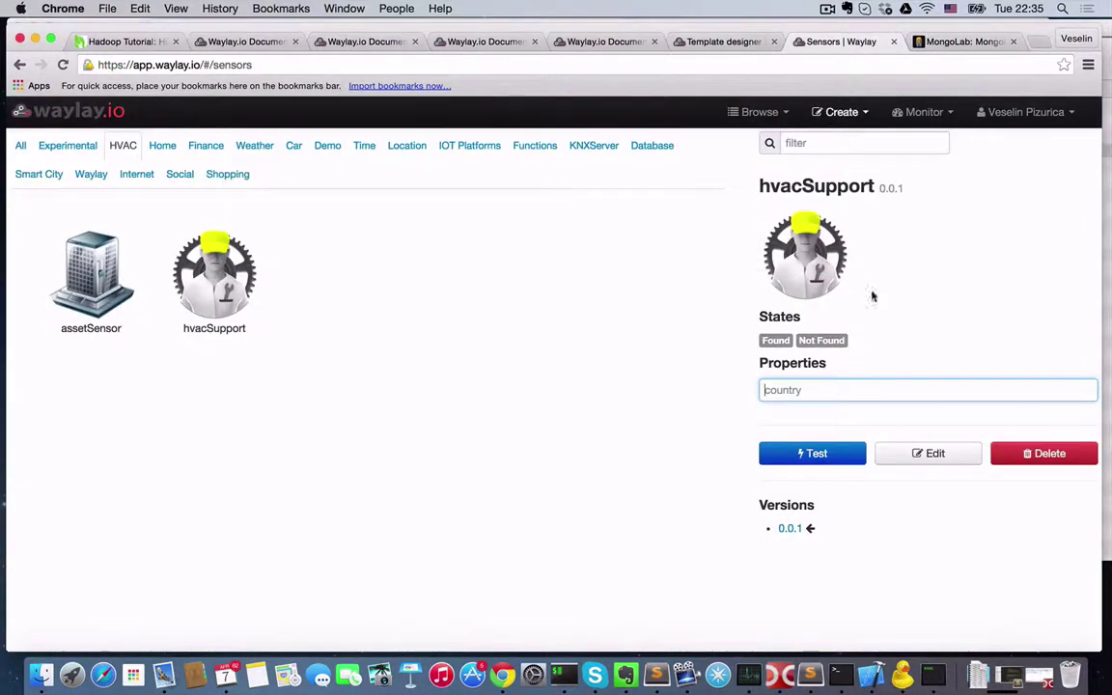
# Step: Test the hvacSupport sensor with the country Belgium, highlight the e-mail entry in the raw data and close the result
pyautogui.write('Belgium')
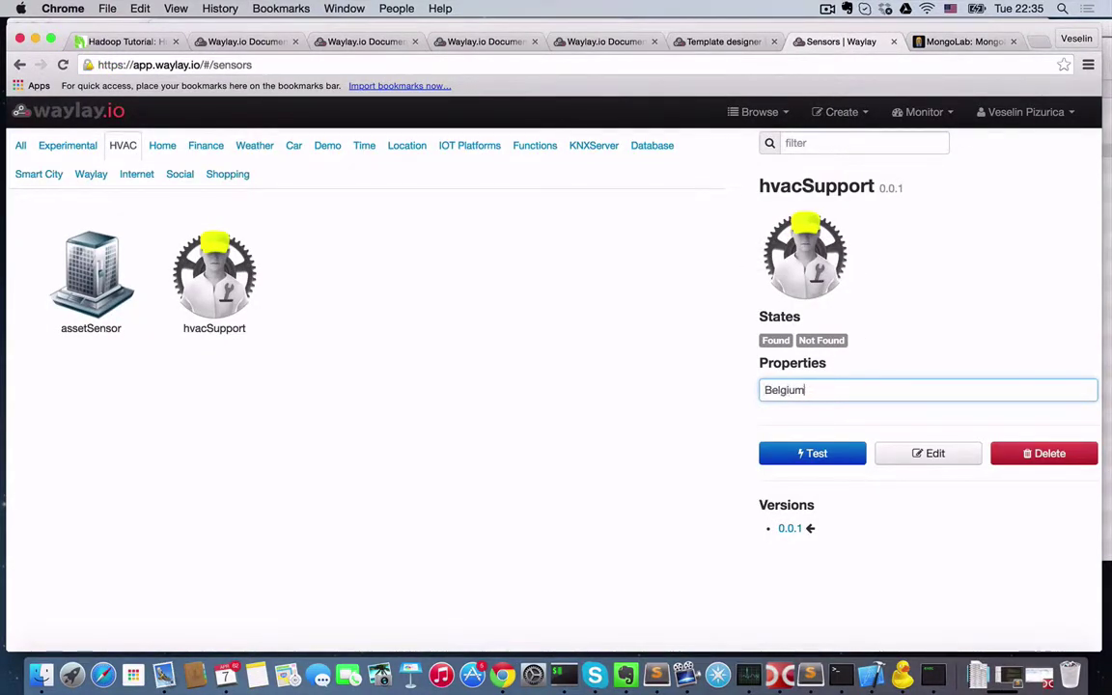
pyautogui.click(815, 457)
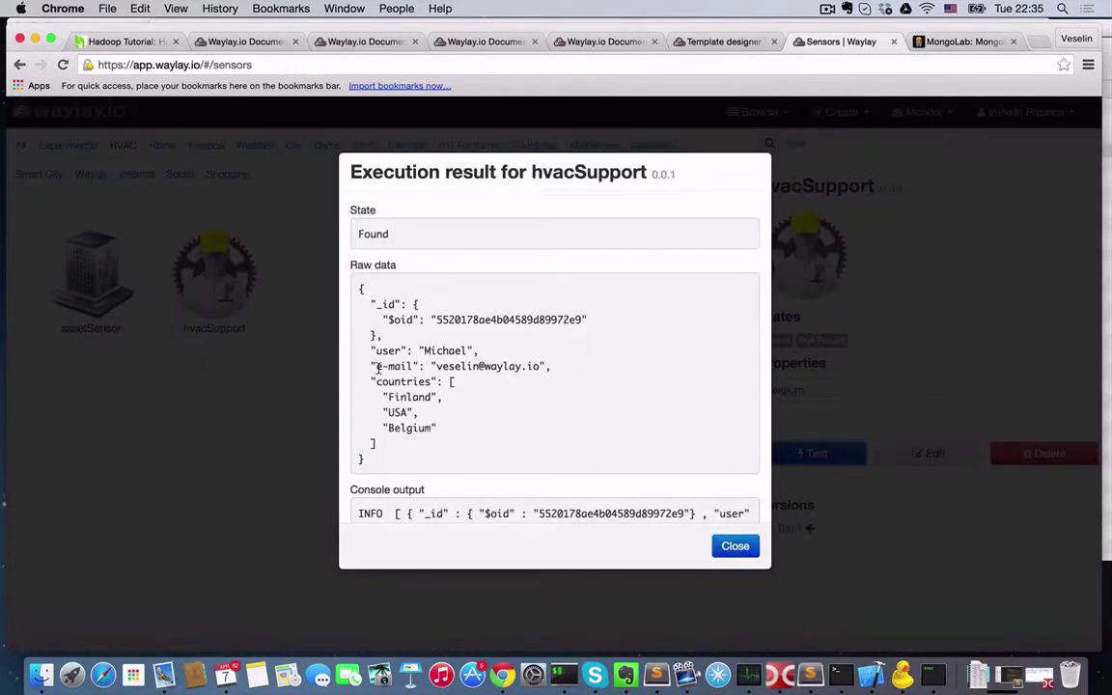
pyautogui.moveTo(375, 367); pyautogui.dragTo(638, 367)
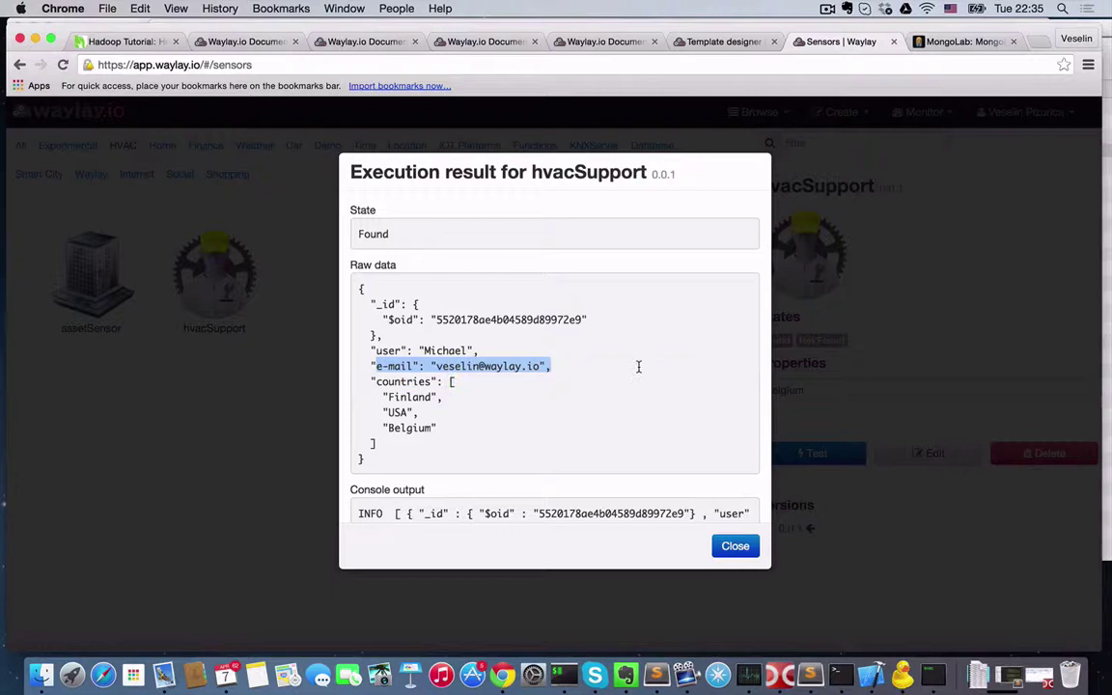
pyautogui.click(735, 546)
# Step: Test the hvacSupport sensor with the country USA and close the execution result
pyautogui.doubleClick(794, 389)
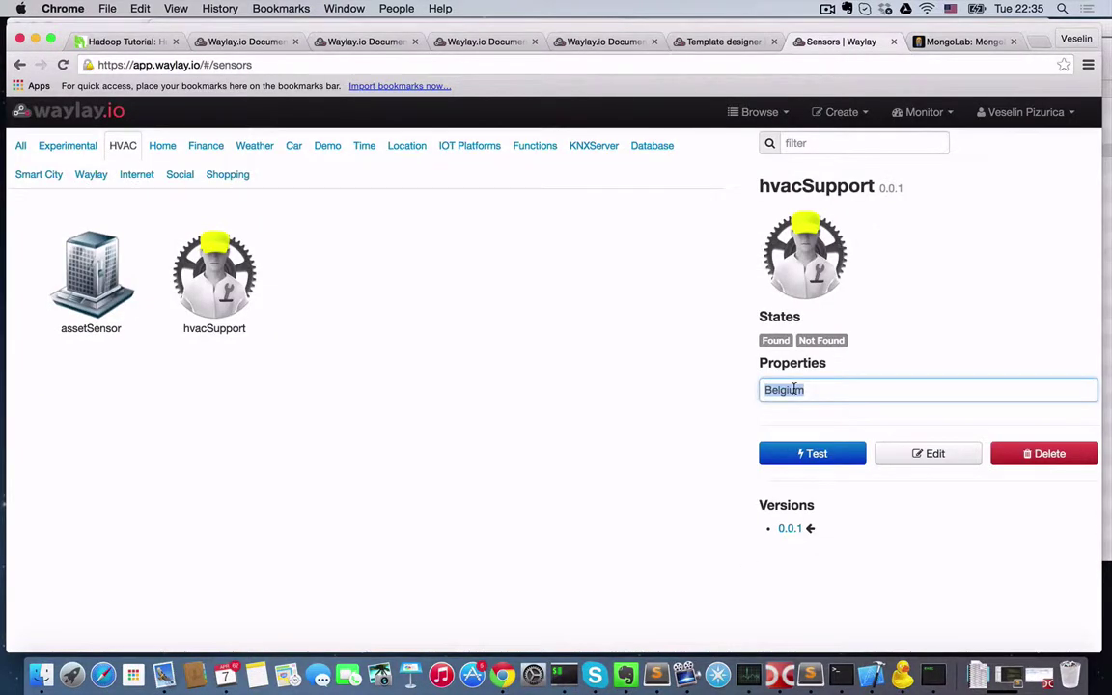
pyautogui.write('Finland')
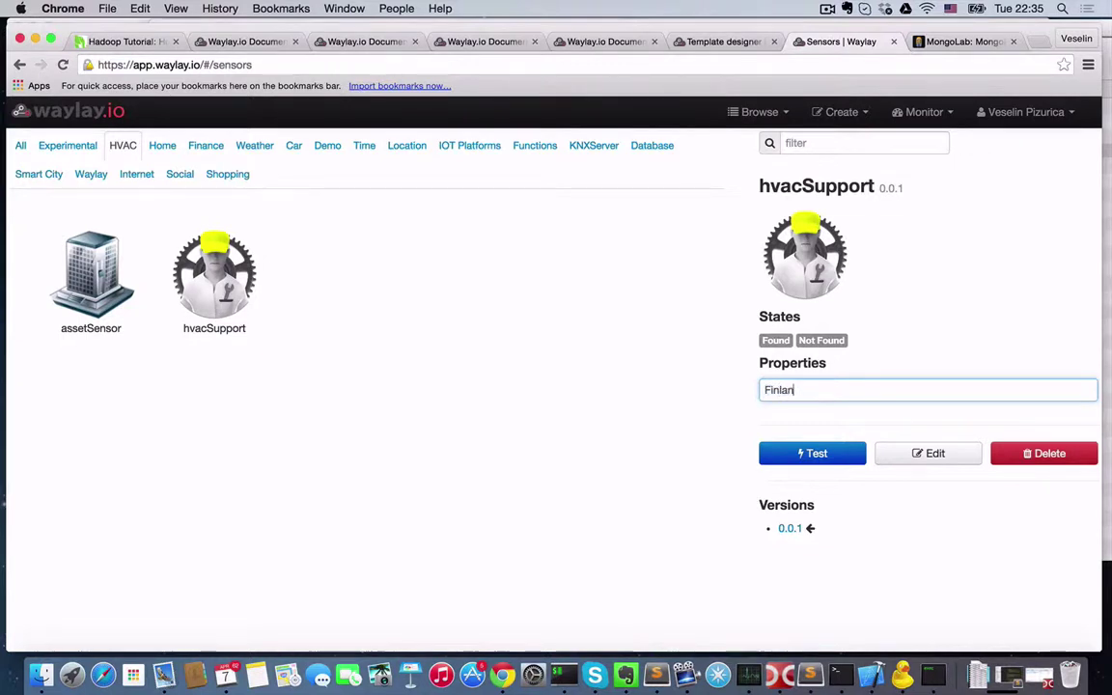
pyautogui.doubleClick(788, 397)
pyautogui.write('Li')
pyautogui.click(819, 459)
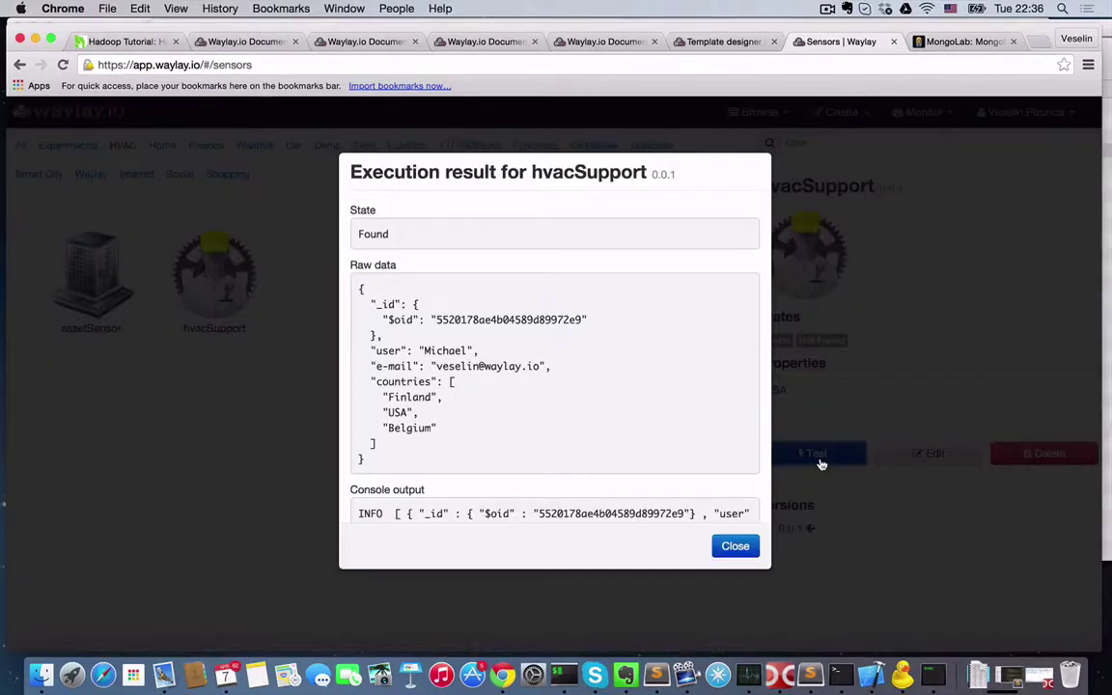
pyautogui.click(735, 548)
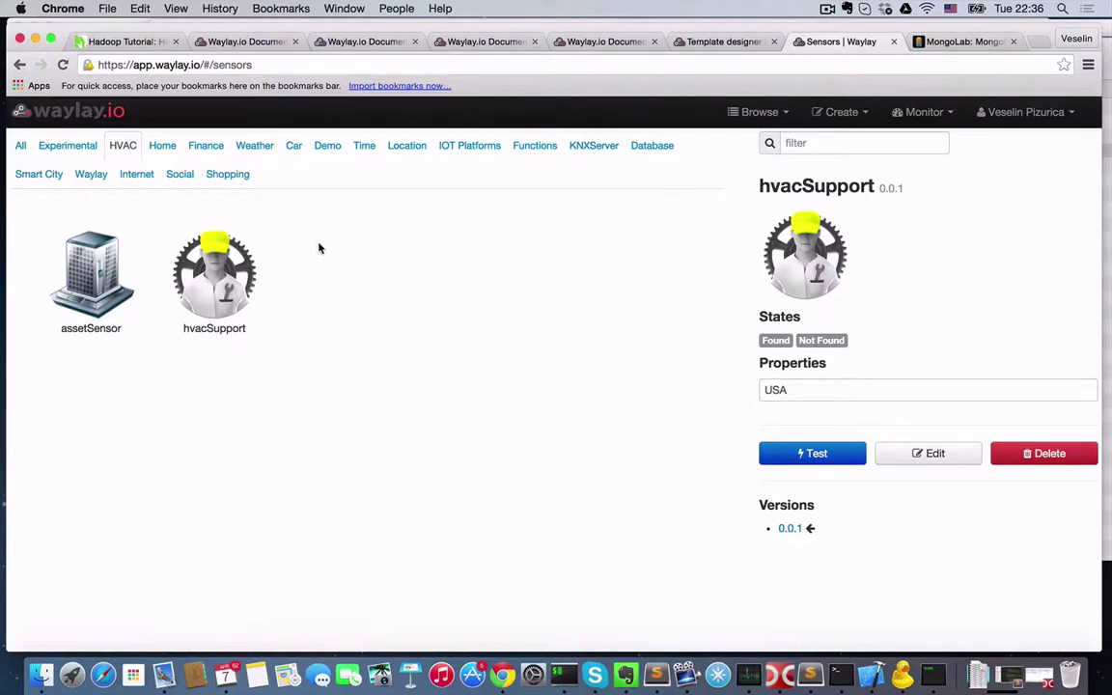
# Step: Inspect streamingRangeSensor_1's properties in the HVAC_DEMO template and compare them with the hvac_temperatures query in the Hadoop tutorial
pyautogui.click(729, 41)
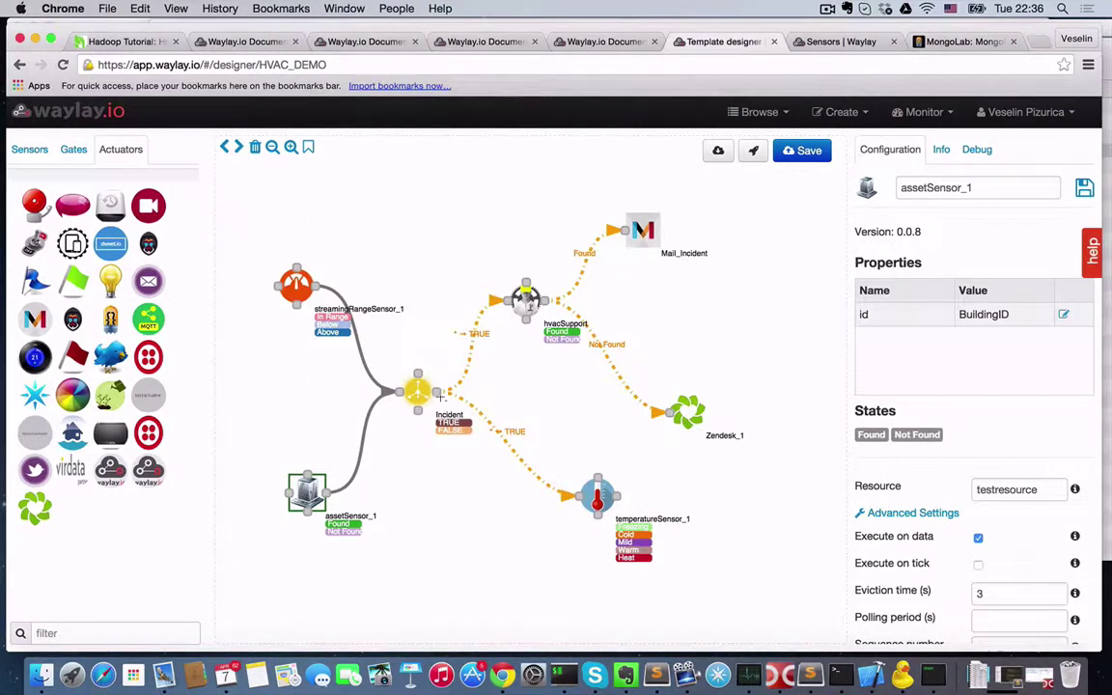
pyautogui.click(305, 288)
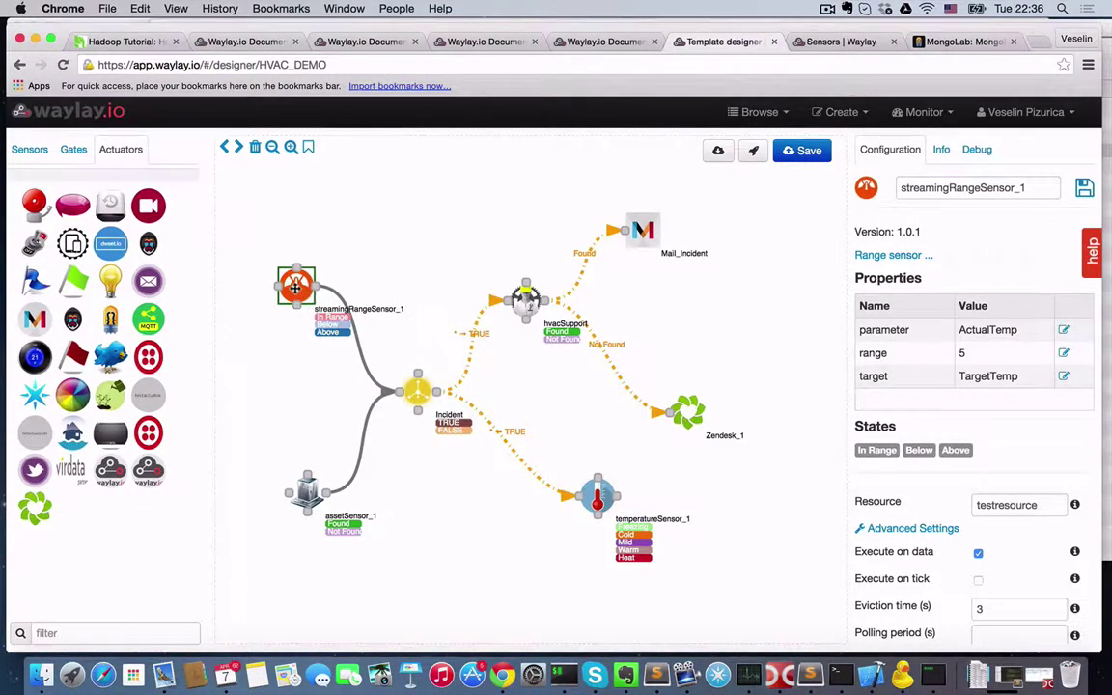
pyautogui.click(145, 41)
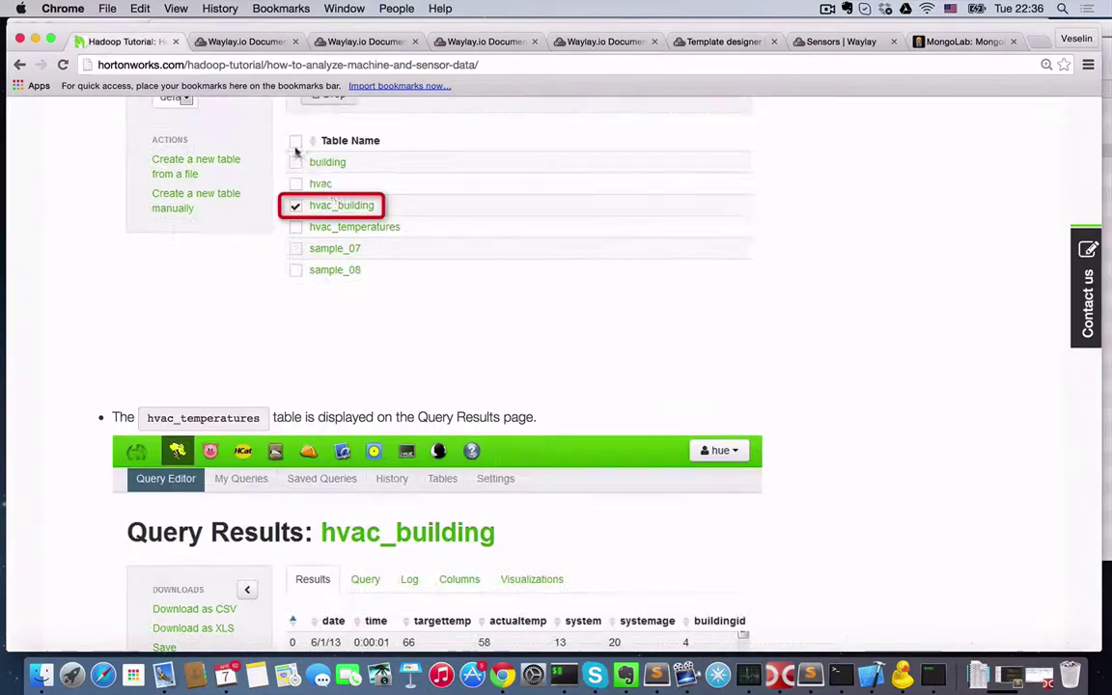
pyautogui.scroll(5, 396, 273)
pyautogui.scroll(15, 396, 273)
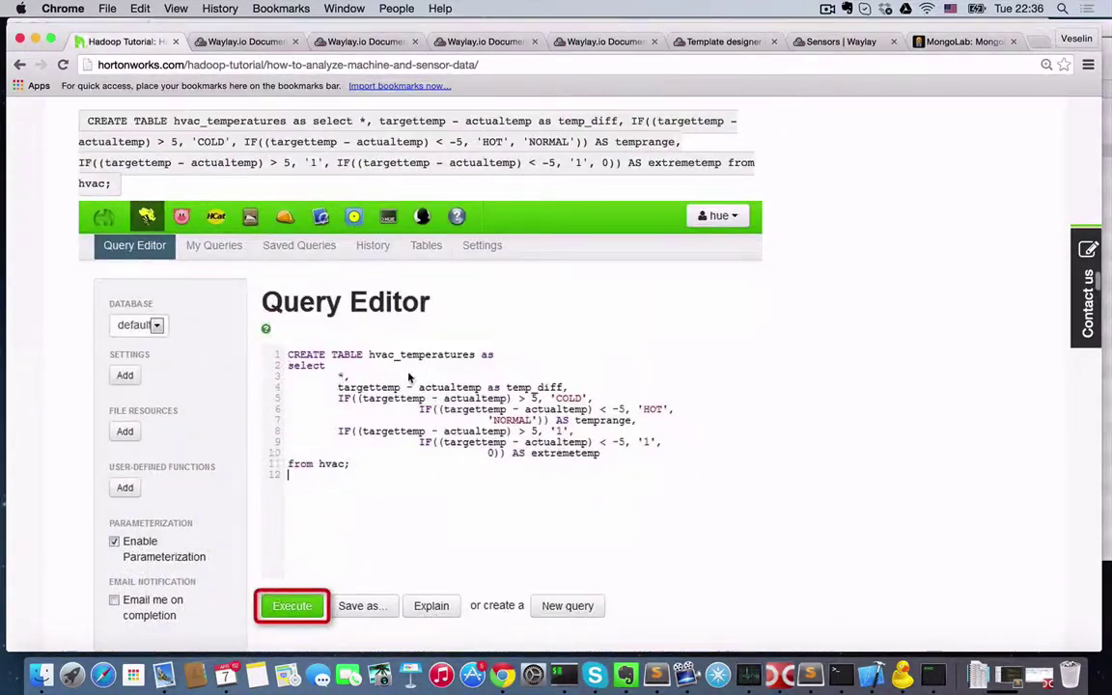
# Step: Return to the HVAC_DEMO template and examine assetSensor_1, the Incident gate's conditions and hvacSupport's country property
pyautogui.click(836, 42)
pyautogui.click(714, 42)
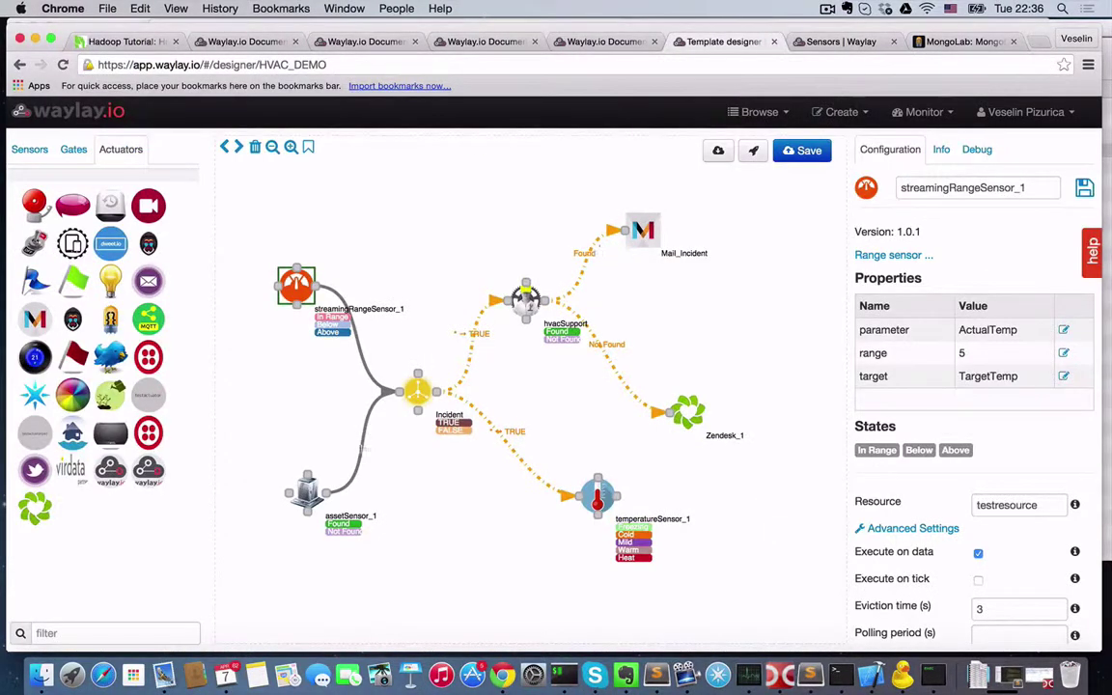
pyautogui.click(307, 493)
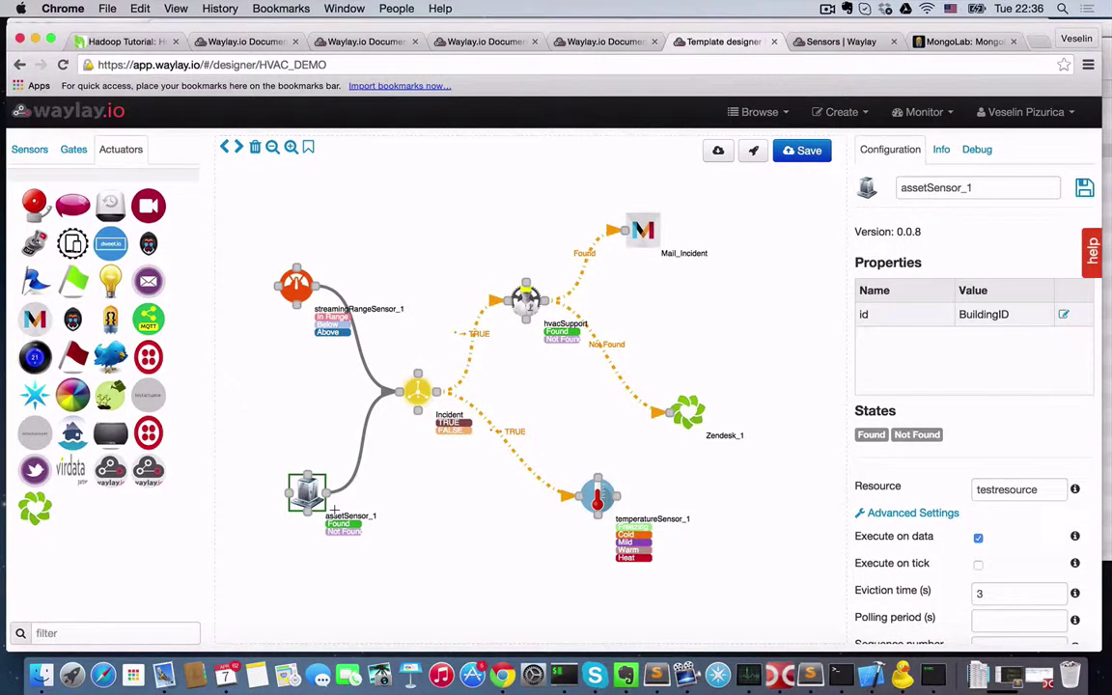
pyautogui.click(420, 388)
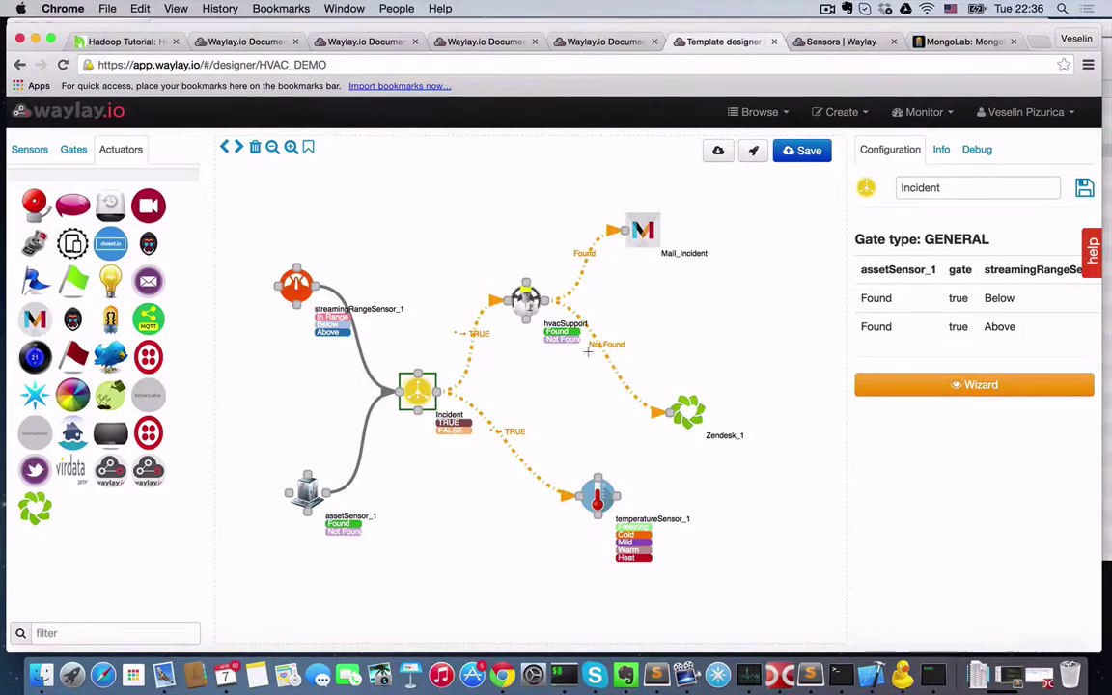
pyautogui.click(526, 299)
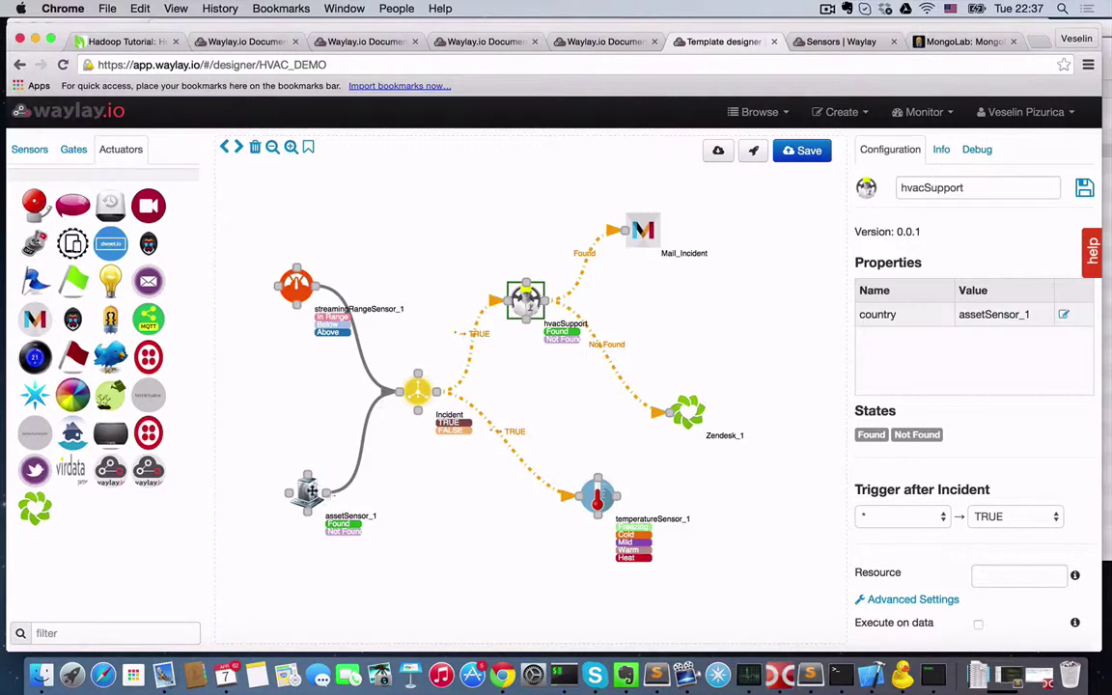
pyautogui.click(309, 488)
pyautogui.click(526, 302)
# Step: Open Mail_Incident's message and highlight its asset location, building, target temperature, state and outside temperature lines, leaving without saving
pyautogui.click(641, 229)
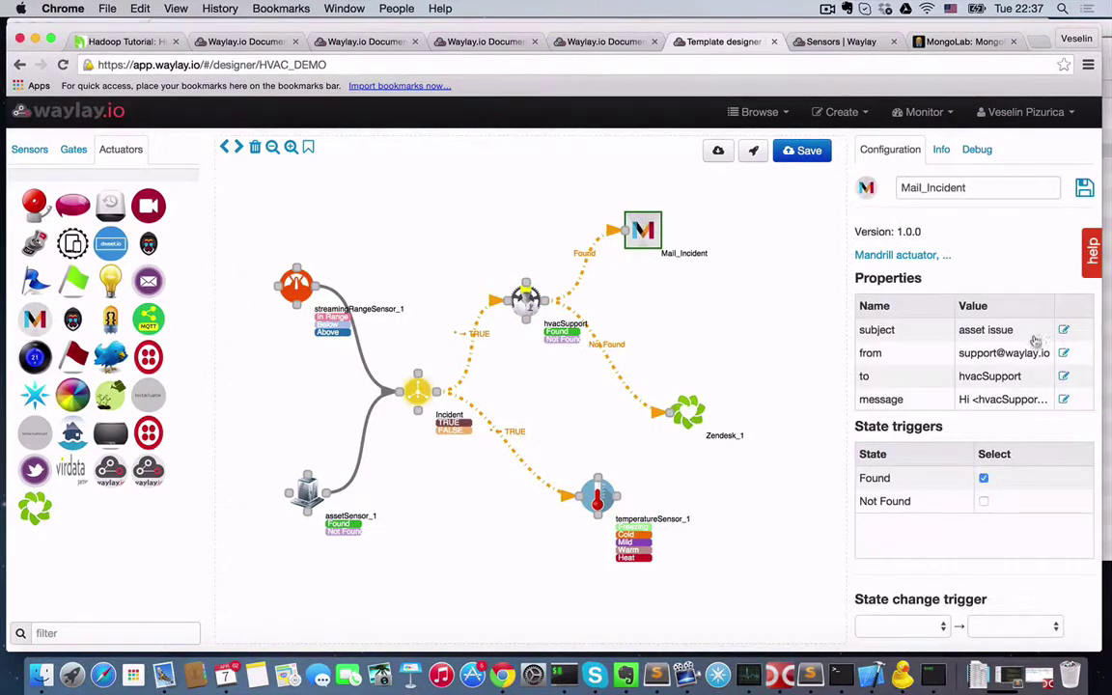
pyautogui.click(1063, 399)
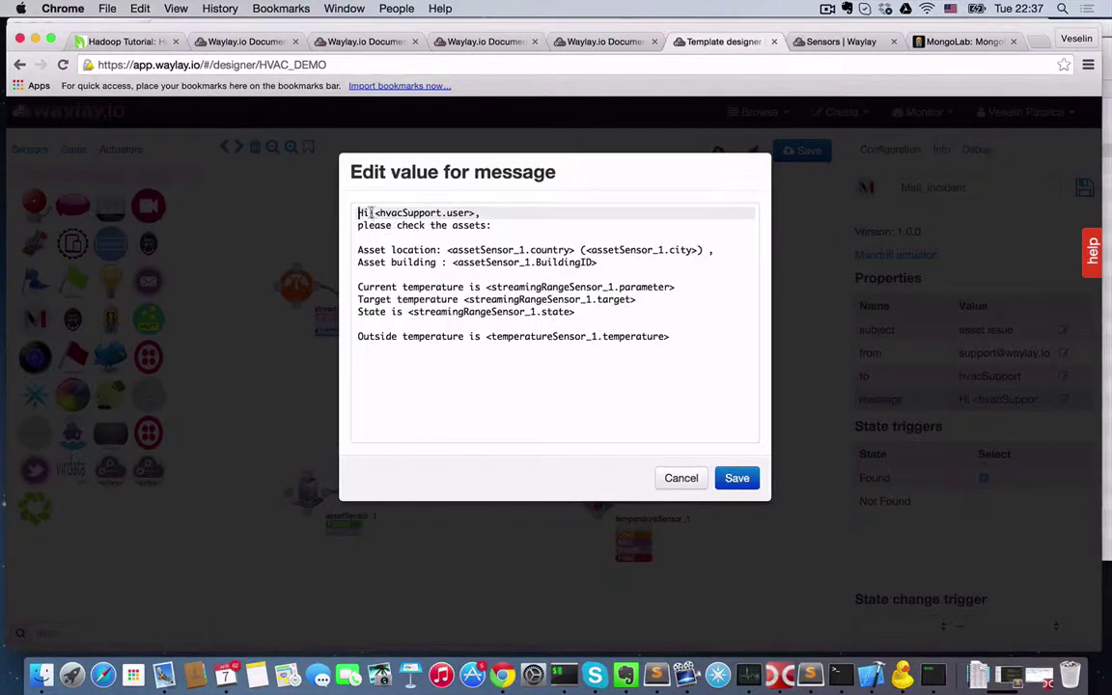
pyautogui.moveTo(358, 213); pyautogui.dragTo(503, 251)
pyautogui.click(510, 251)
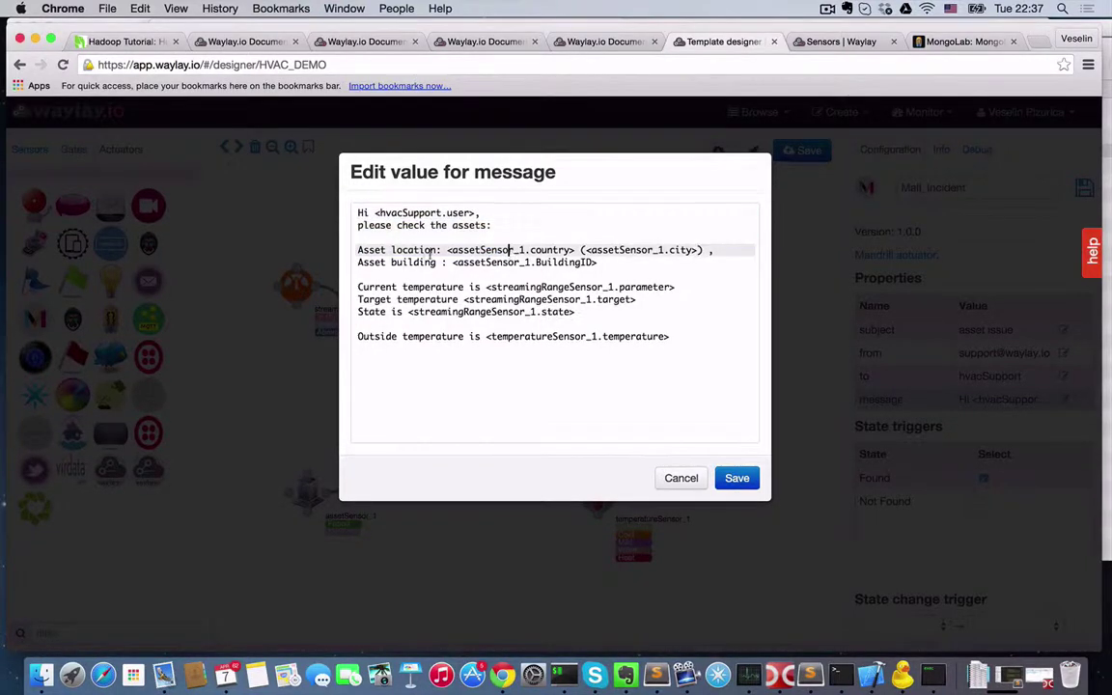
pyautogui.moveTo(359, 247); pyautogui.dragTo(560, 251)
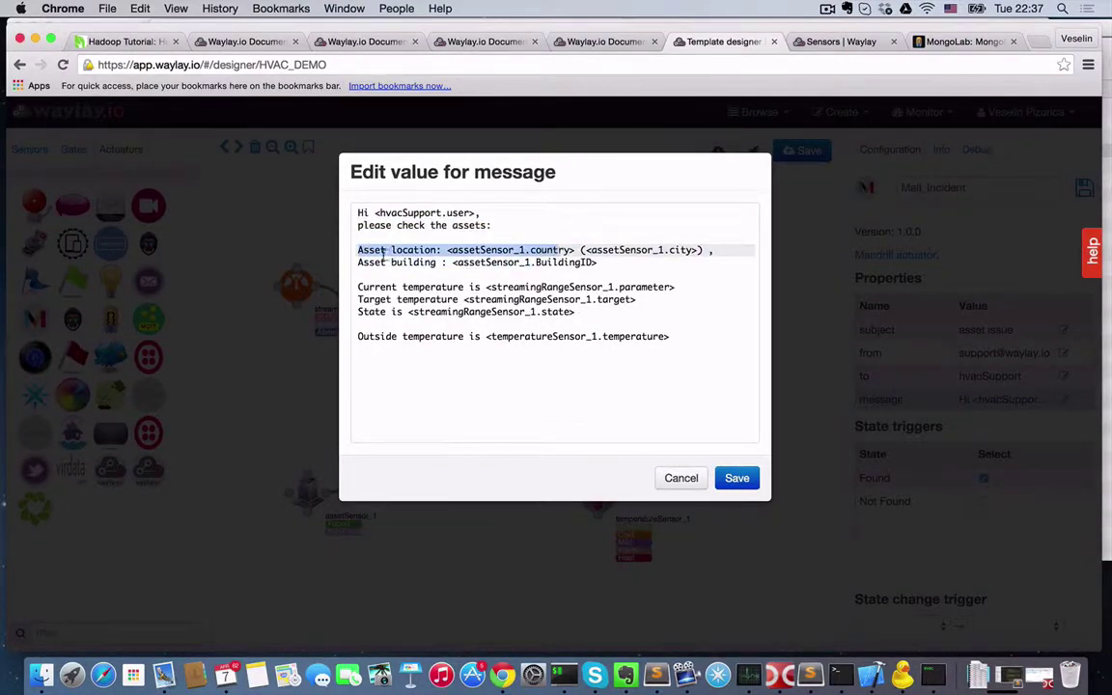
pyautogui.moveTo(359, 261); pyautogui.dragTo(576, 259)
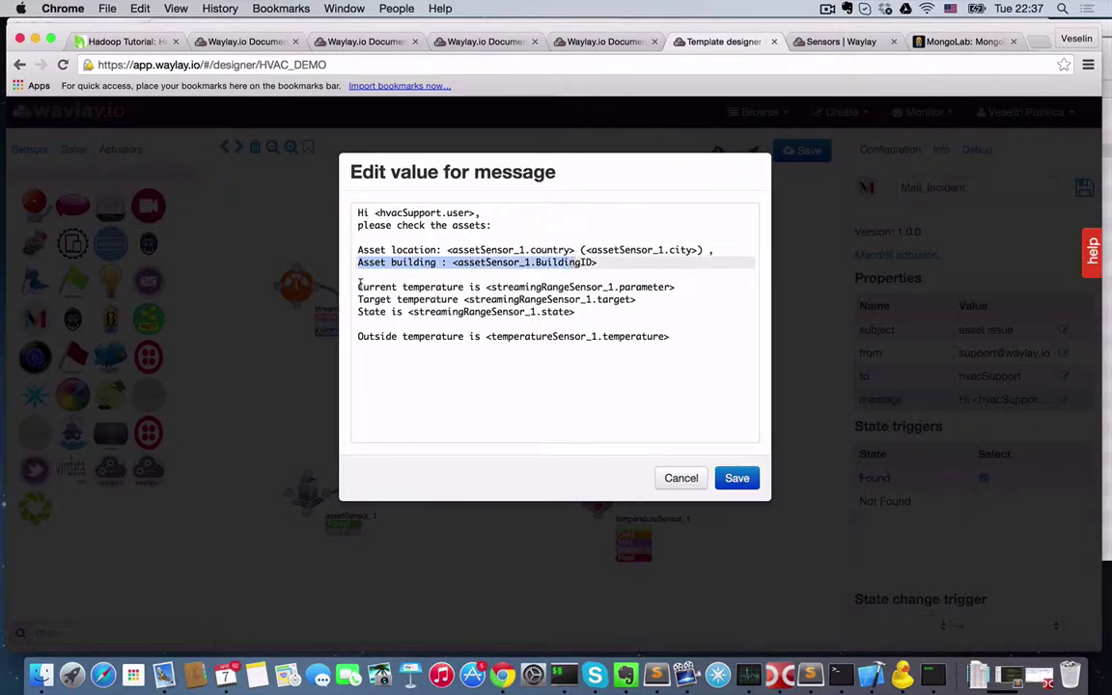
pyautogui.moveTo(359, 298); pyautogui.dragTo(602, 318)
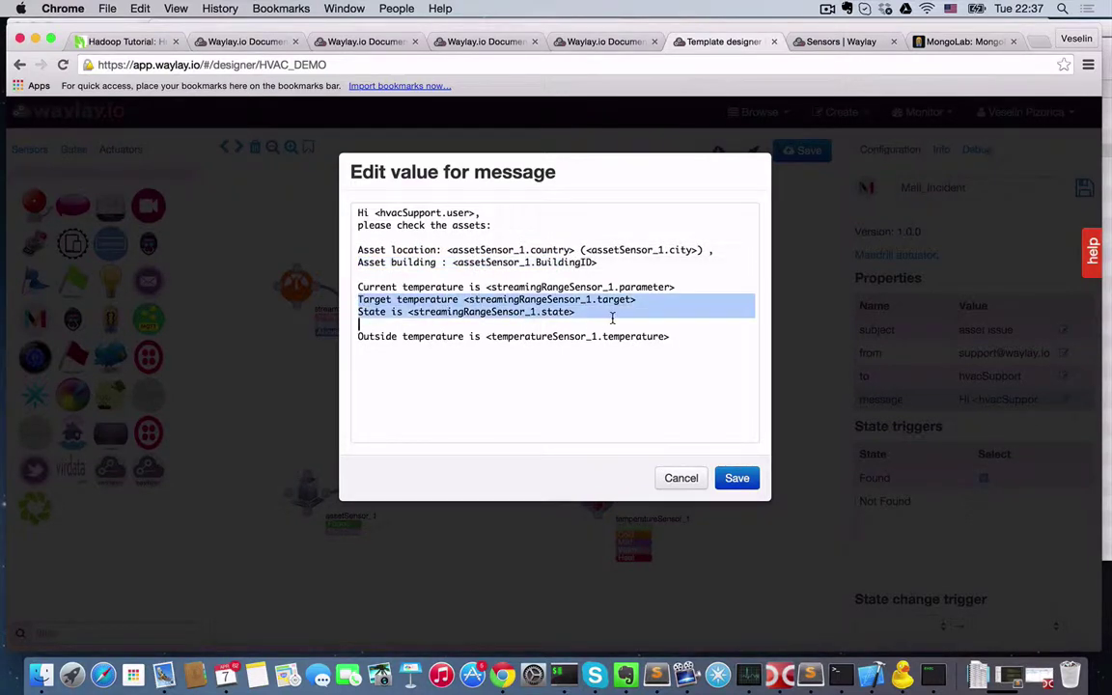
pyautogui.click(608, 319)
pyautogui.moveTo(684, 340); pyautogui.dragTo(354, 336)
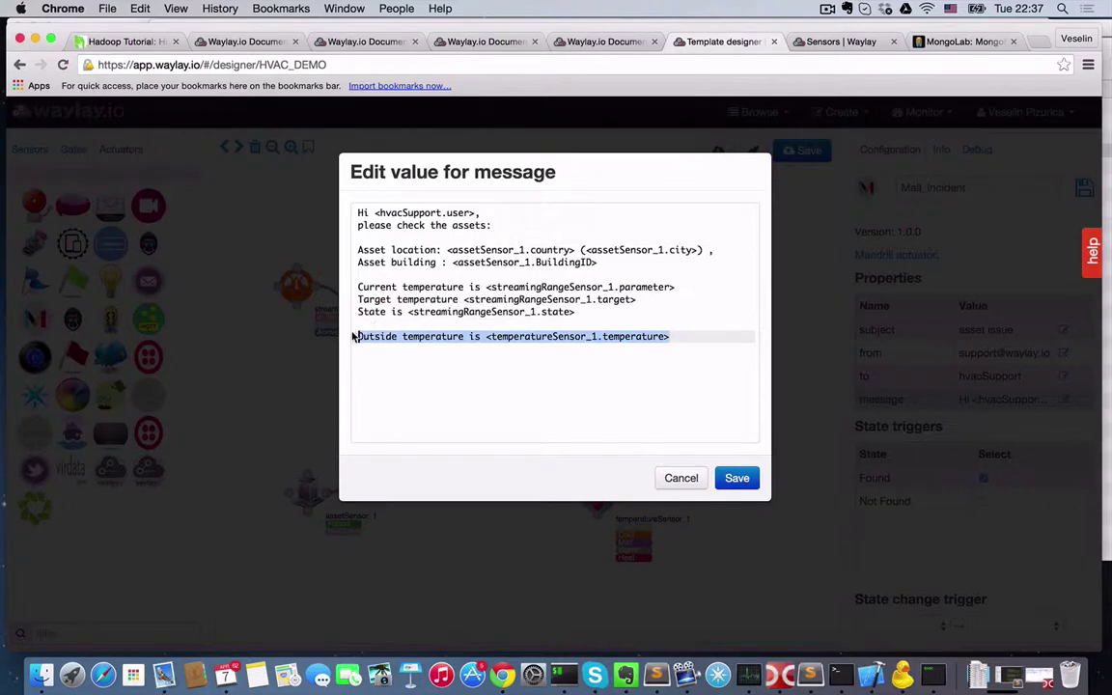
pyautogui.click(686, 485)
# Step: Inspect temperatureSensor_1's city property and assetSensor_1's configuration, checking the Hadoop tutorial and the Sensors page before returning to the template
pyautogui.click(593, 499)
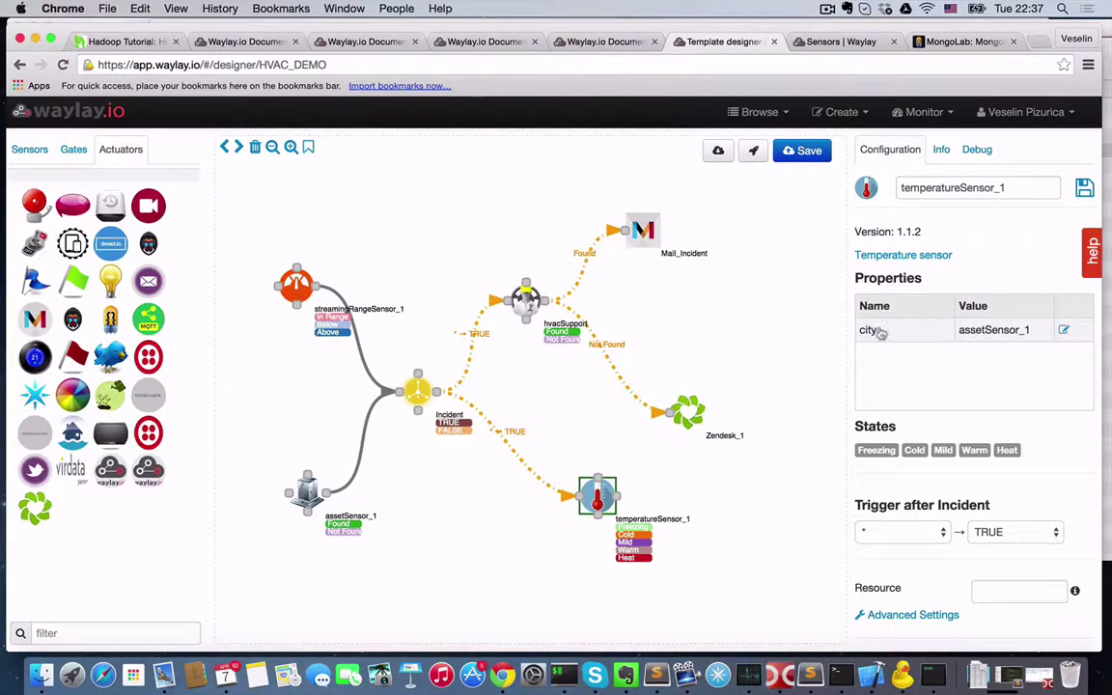
pyautogui.click(307, 492)
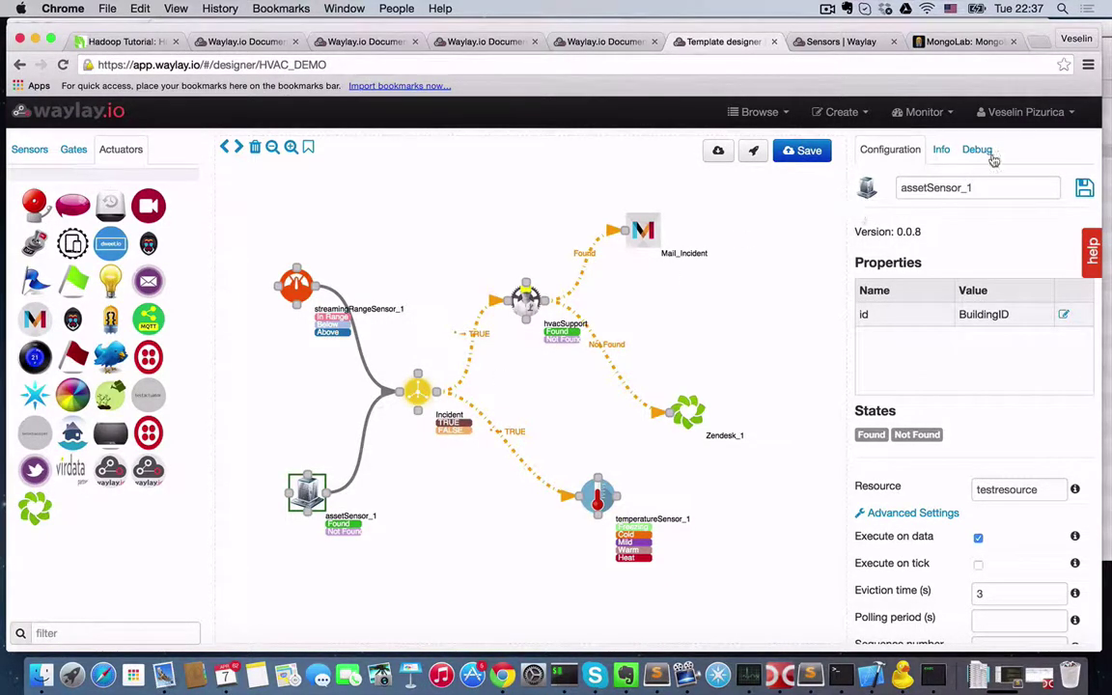
pyautogui.click(122, 43)
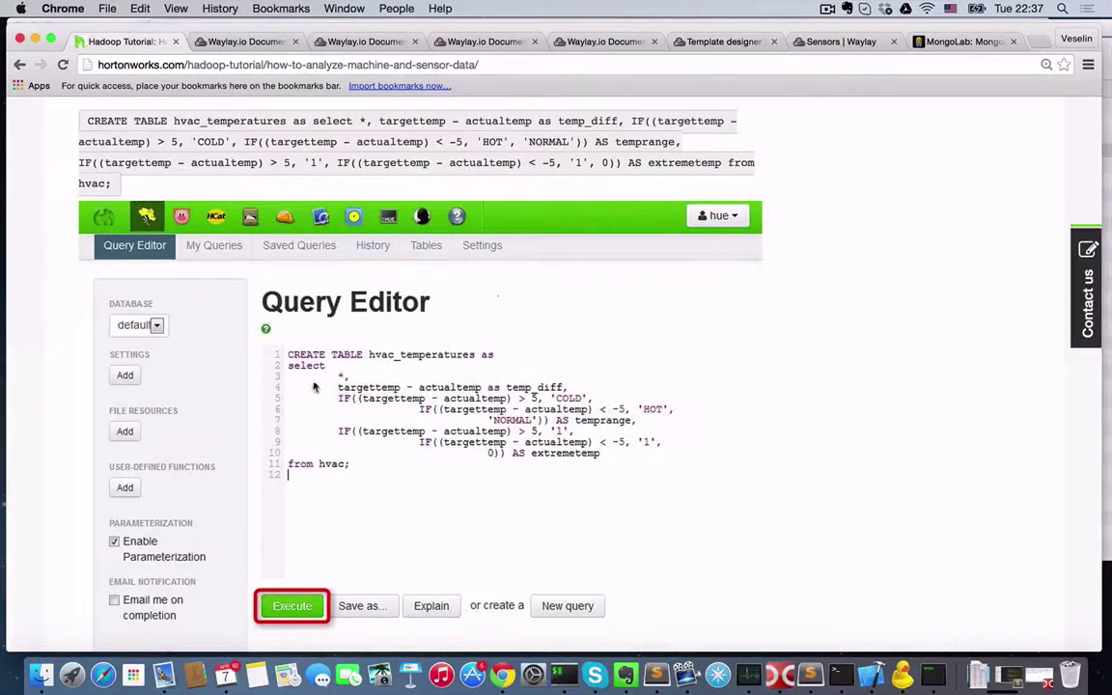
pyautogui.click(821, 42)
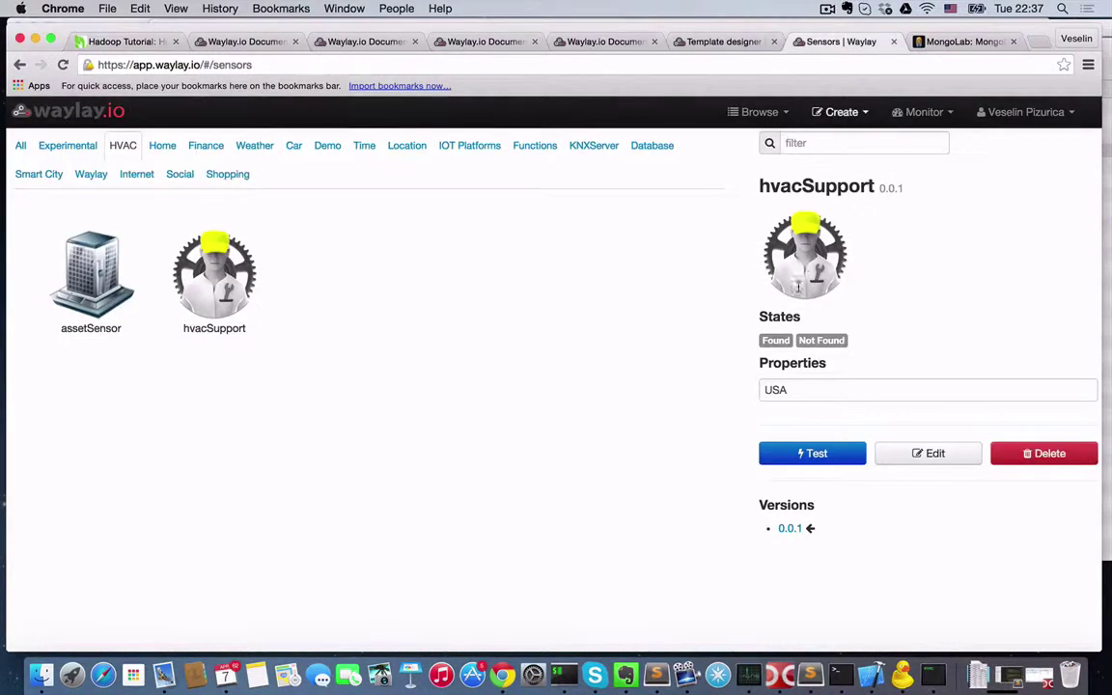
pyautogui.click(718, 42)
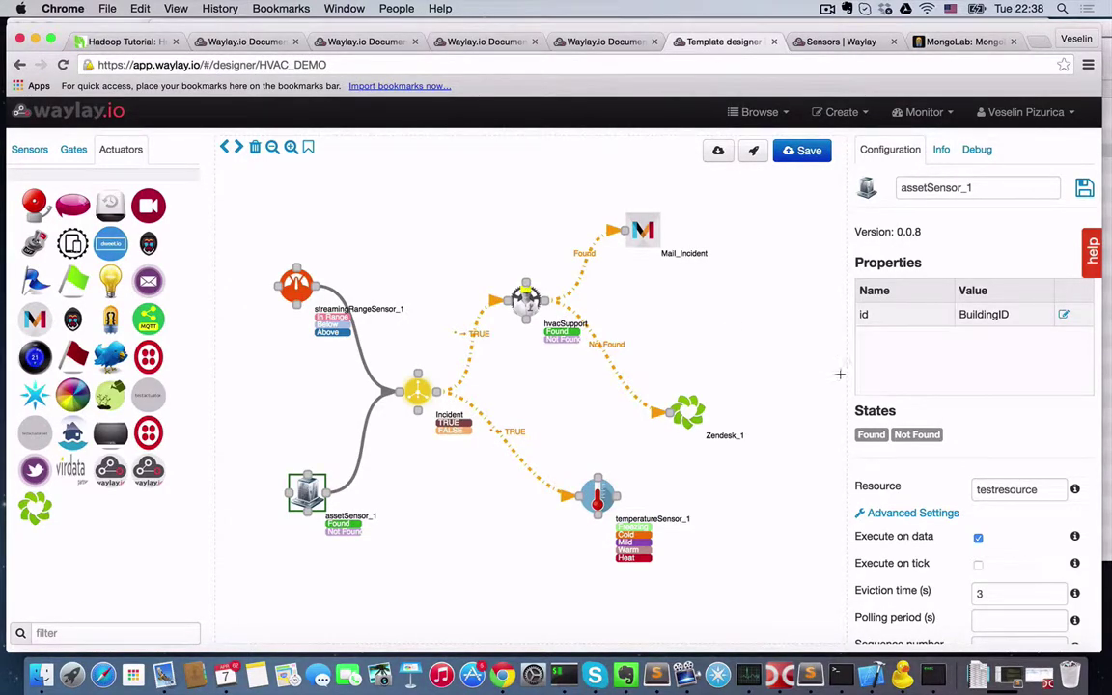
# Step: In the template's debug settings, set the frequency to 1 sec and clear the resource name
pyautogui.click(976, 152)
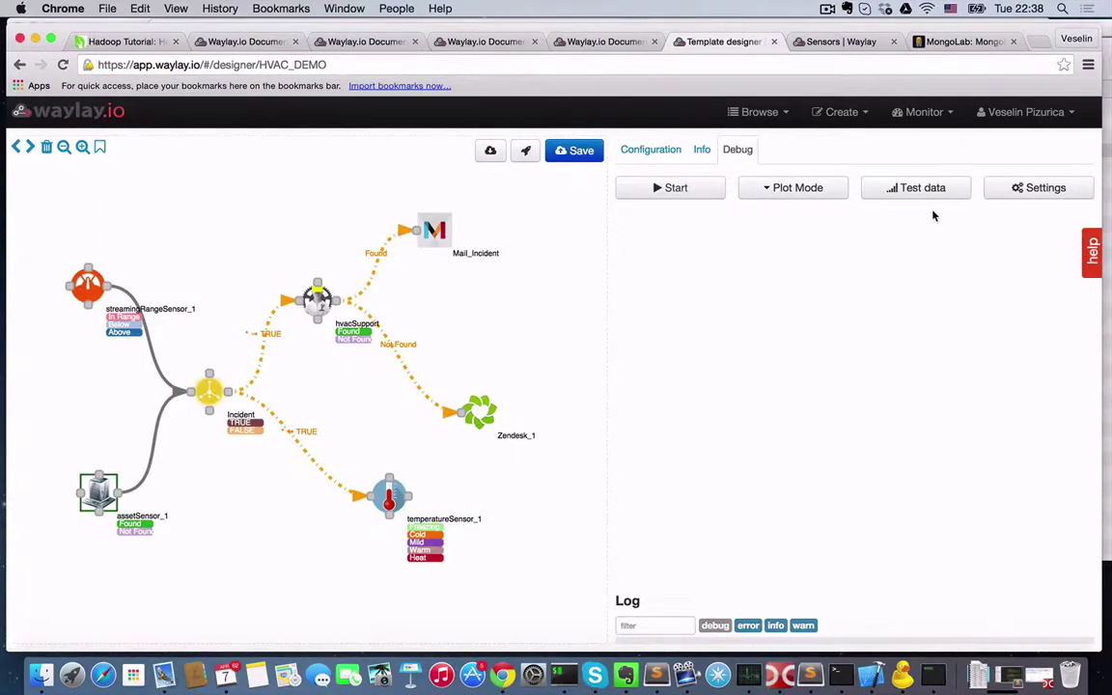
pyautogui.click(1017, 189)
pyautogui.moveTo(787, 282); pyautogui.dragTo(740, 284)
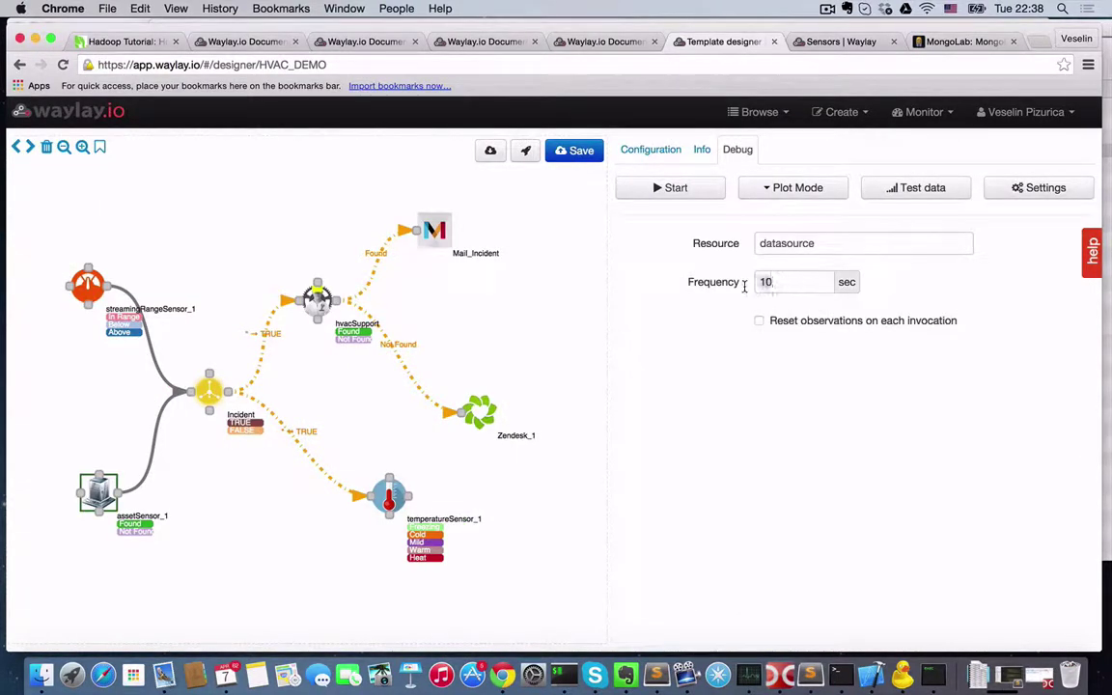
pyautogui.write('1')
pyautogui.doubleClick(801, 244)
pyautogui.press('BackSpace')
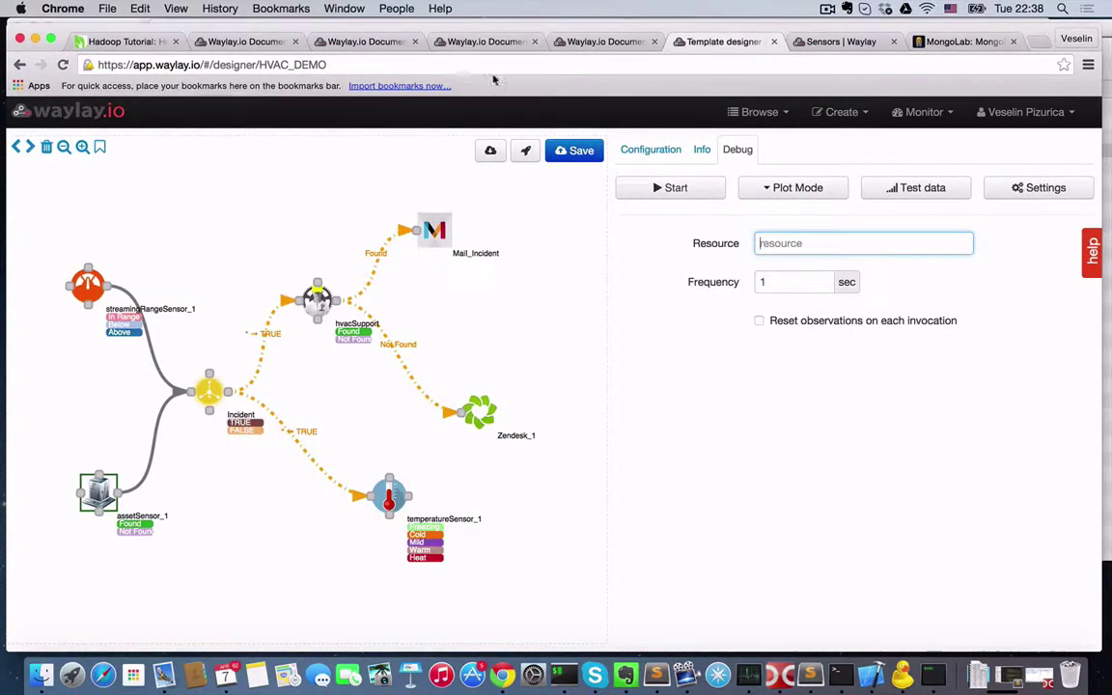
# Step: Switch to the labs.waylay.io page and examine the testresource setting, the running HVAC.csv simulation and the Freeboard temperature gauges
pyautogui.click(483, 41)
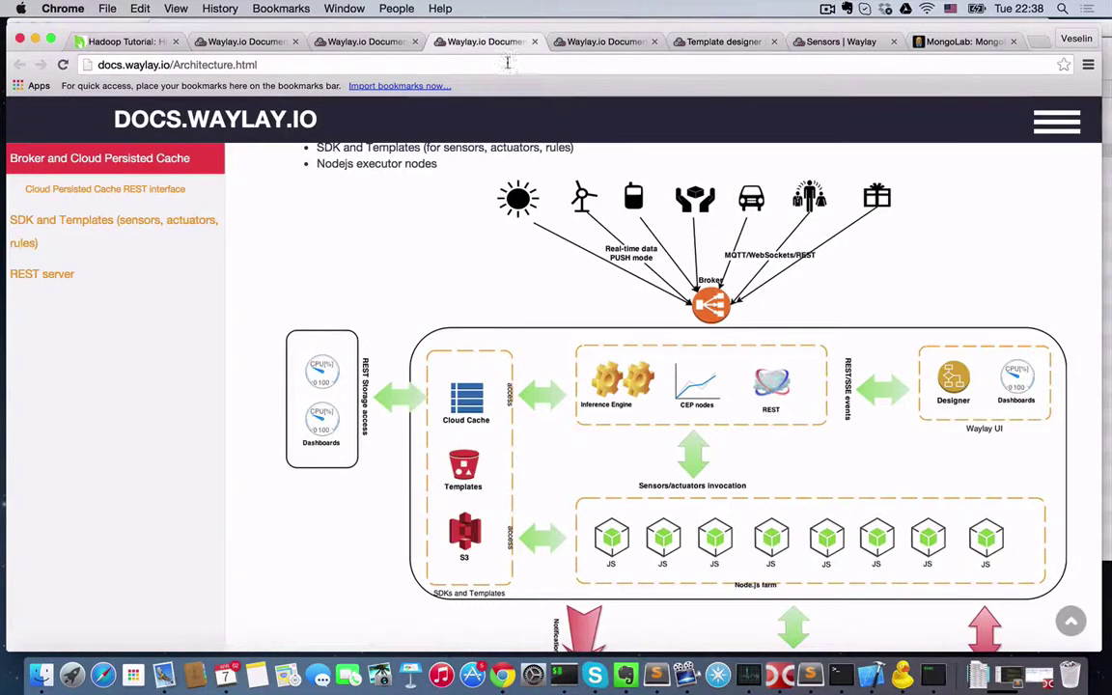
pyautogui.click(534, 41)
pyautogui.click(378, 43)
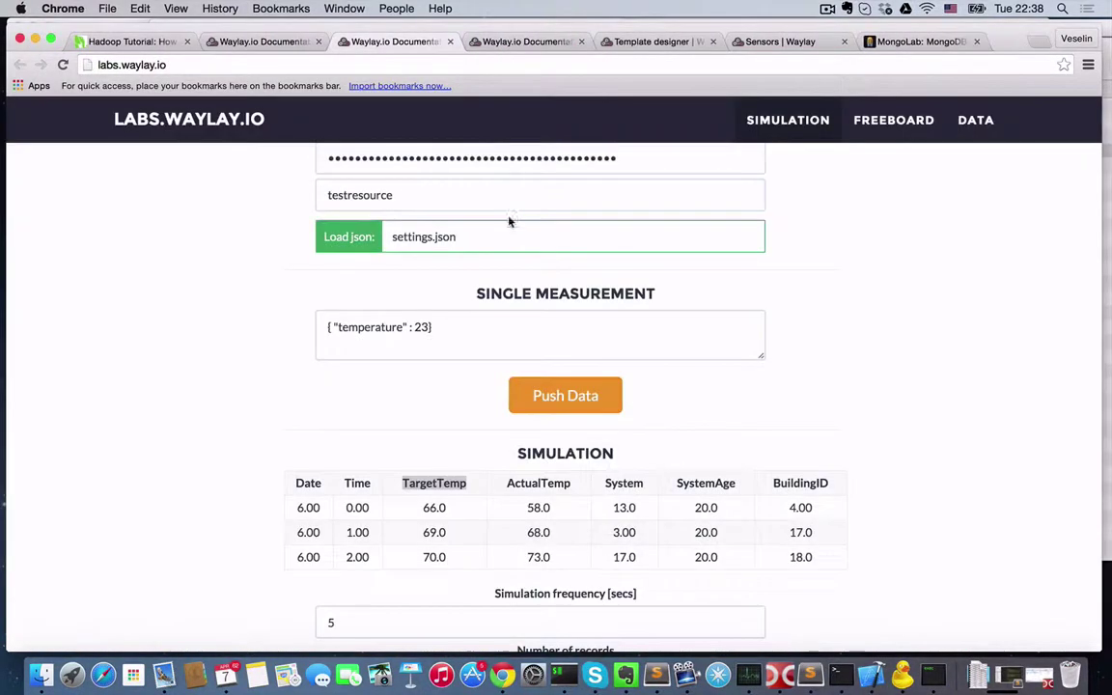
pyautogui.scroll(-10, 511, 242)
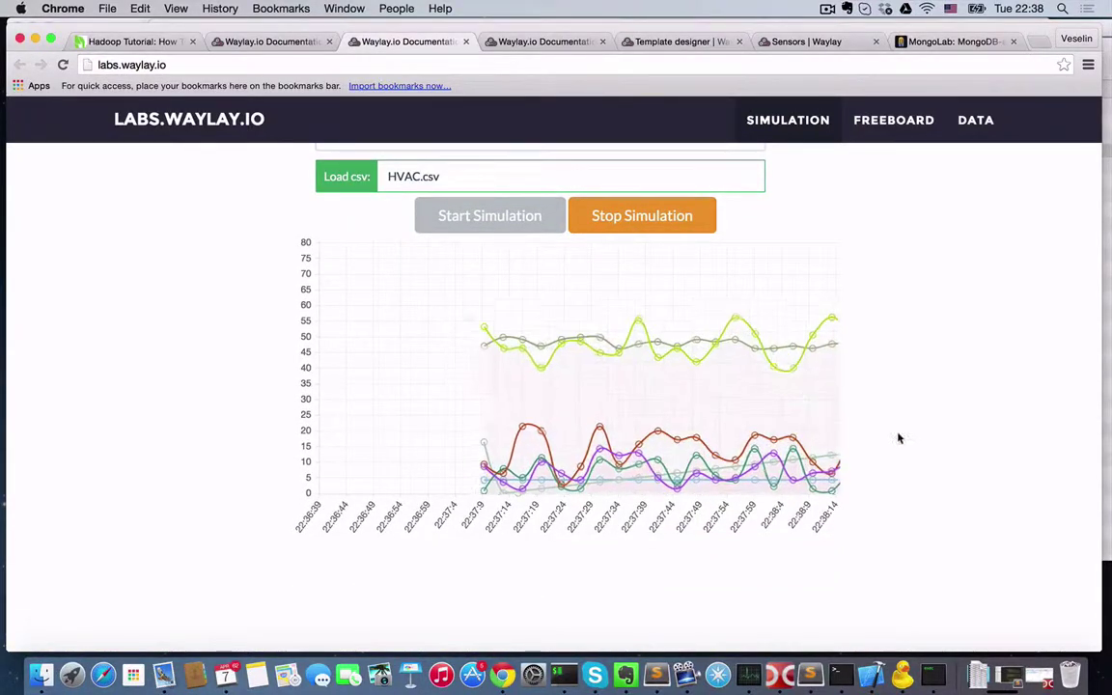
pyautogui.scroll(-12, 898, 438)
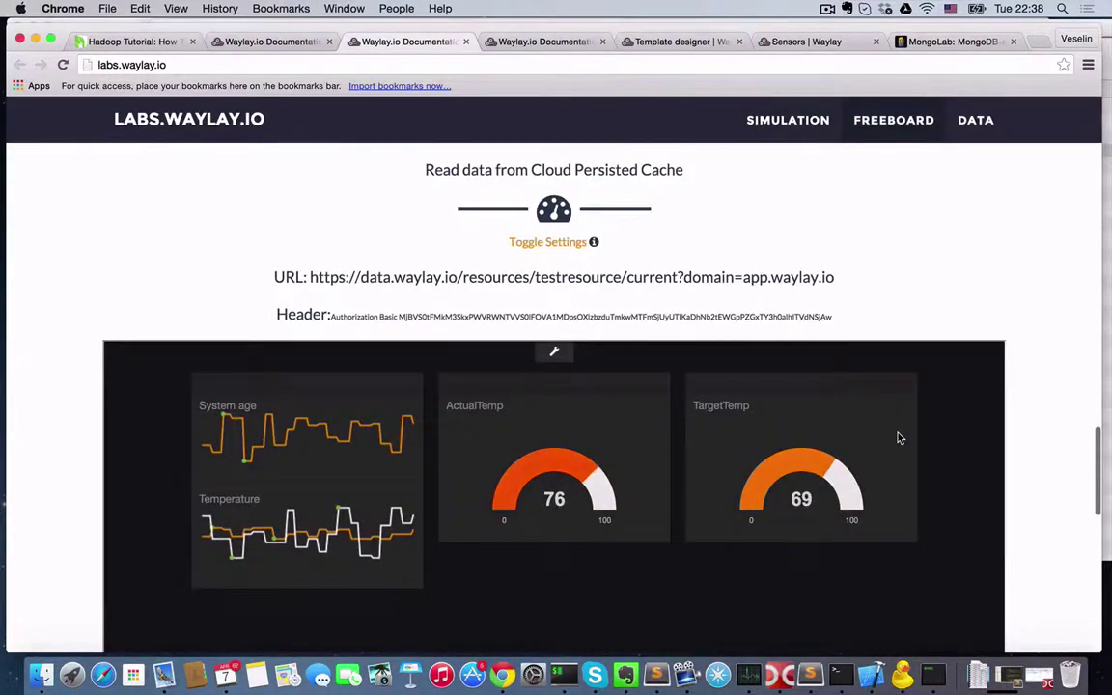
pyautogui.scroll(-2, 898, 438)
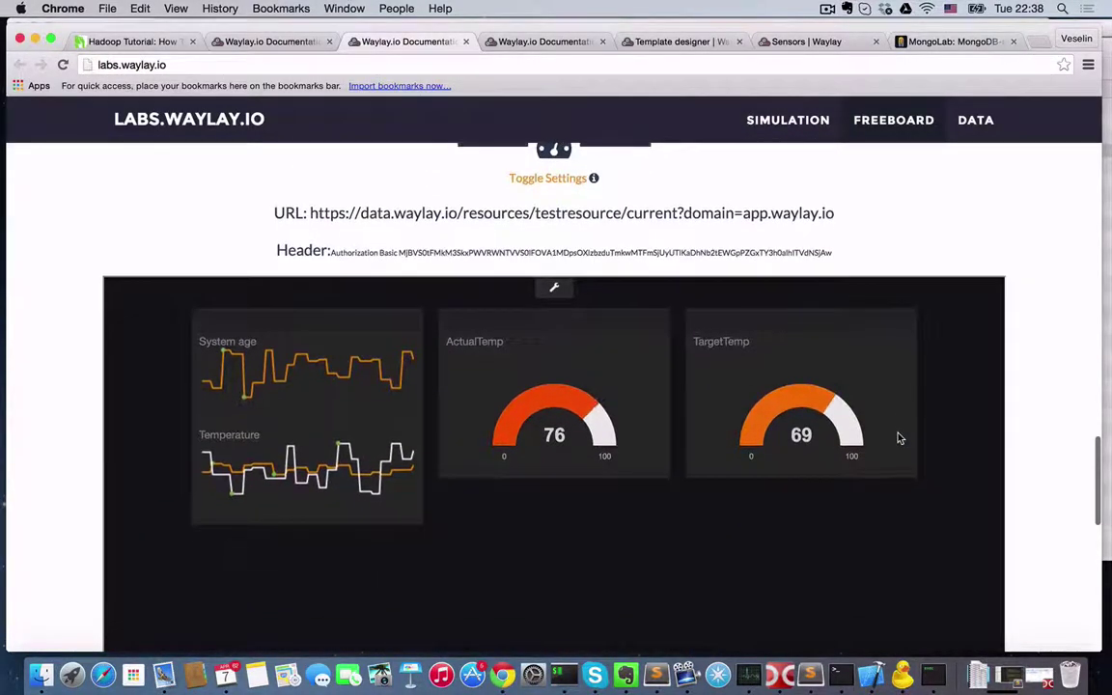
# Step: Close the Sensors and MongoLab pages and start the debug run of the HVAC_DEMO template
pyautogui.click(806, 44)
pyautogui.click(898, 41)
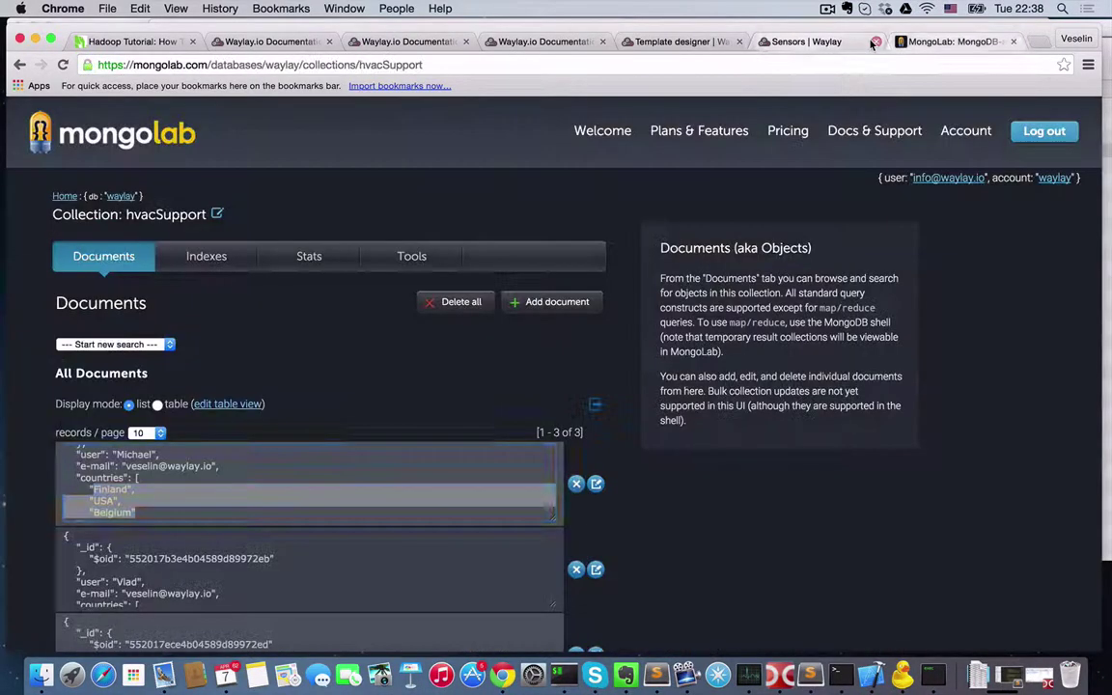
pyautogui.click(874, 42)
pyautogui.click(874, 42)
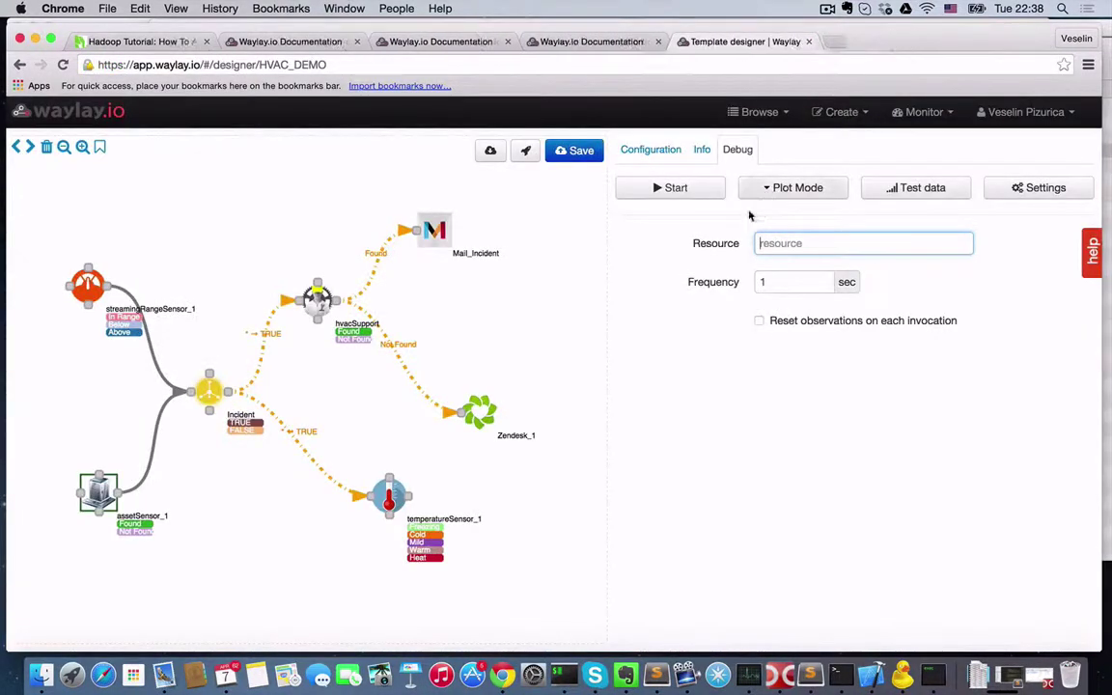
pyautogui.click(676, 189)
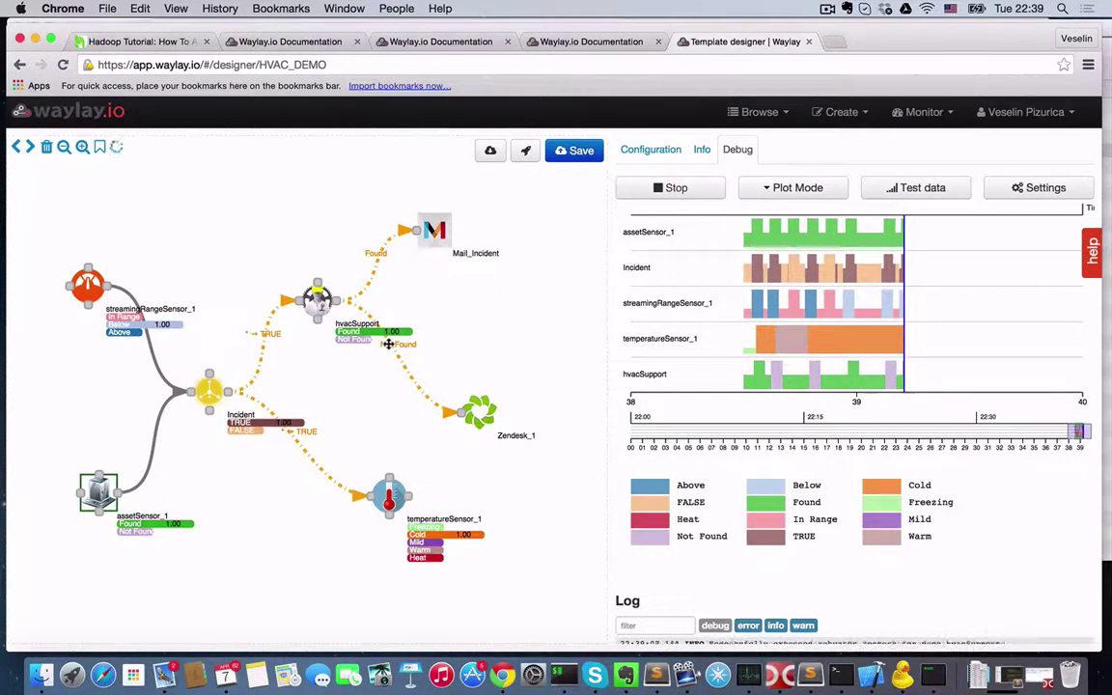
# Step: Check Zendesk_1's configuration while the template is running, return to the debug plot and stop the run
pyautogui.click(480, 413)
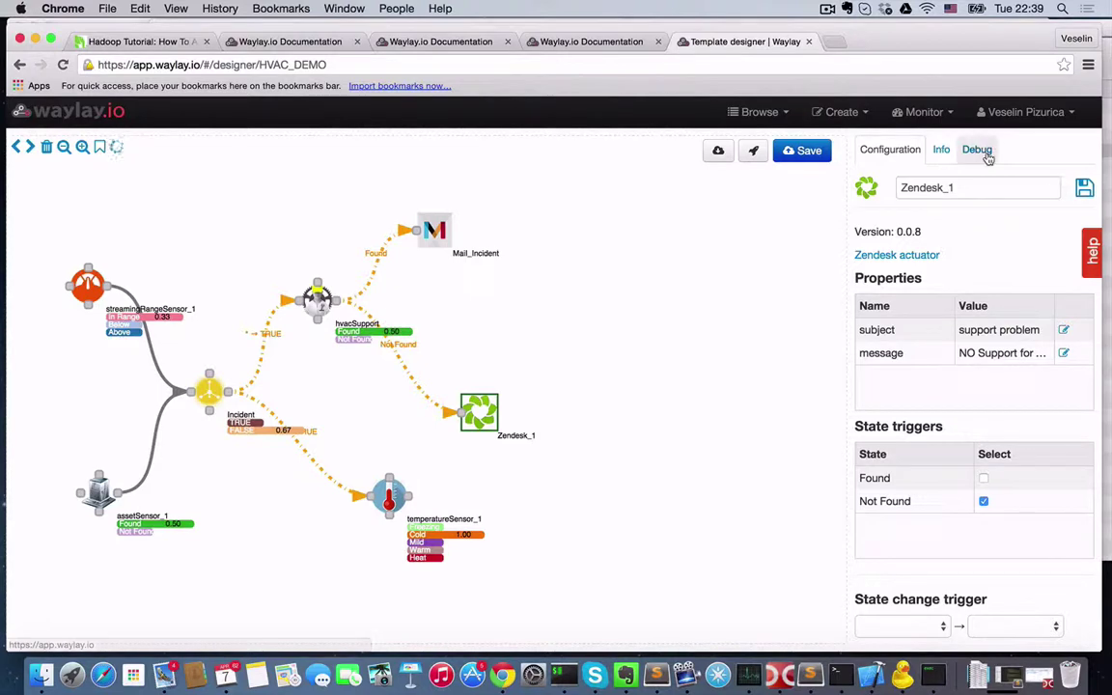
pyautogui.click(979, 151)
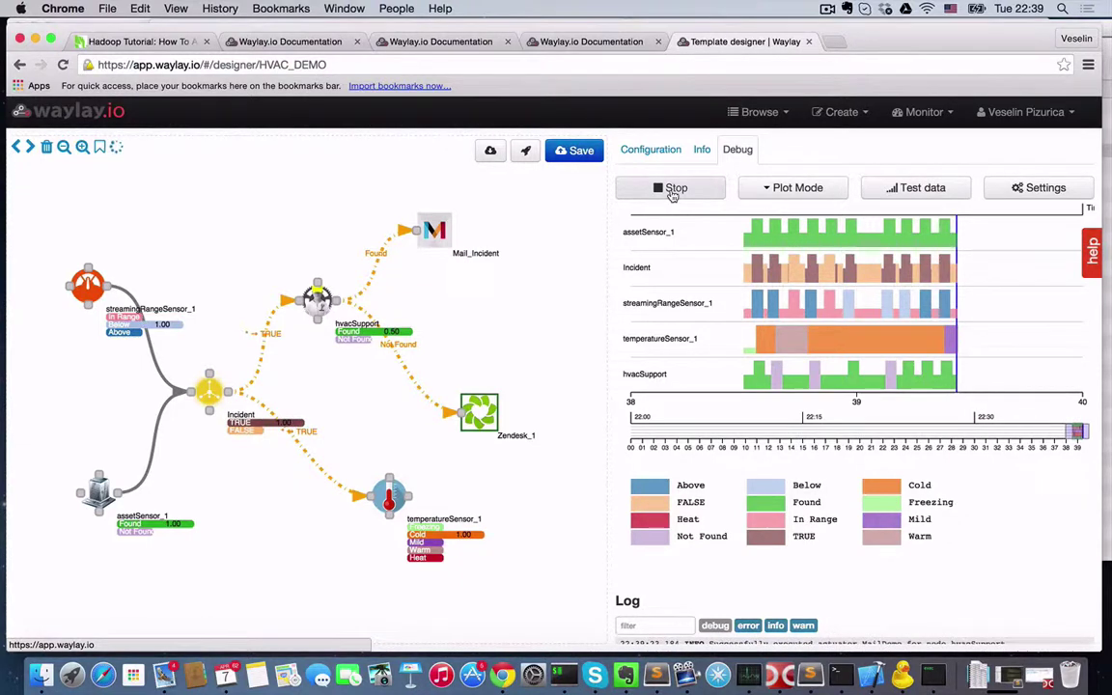
pyautogui.click(673, 189)
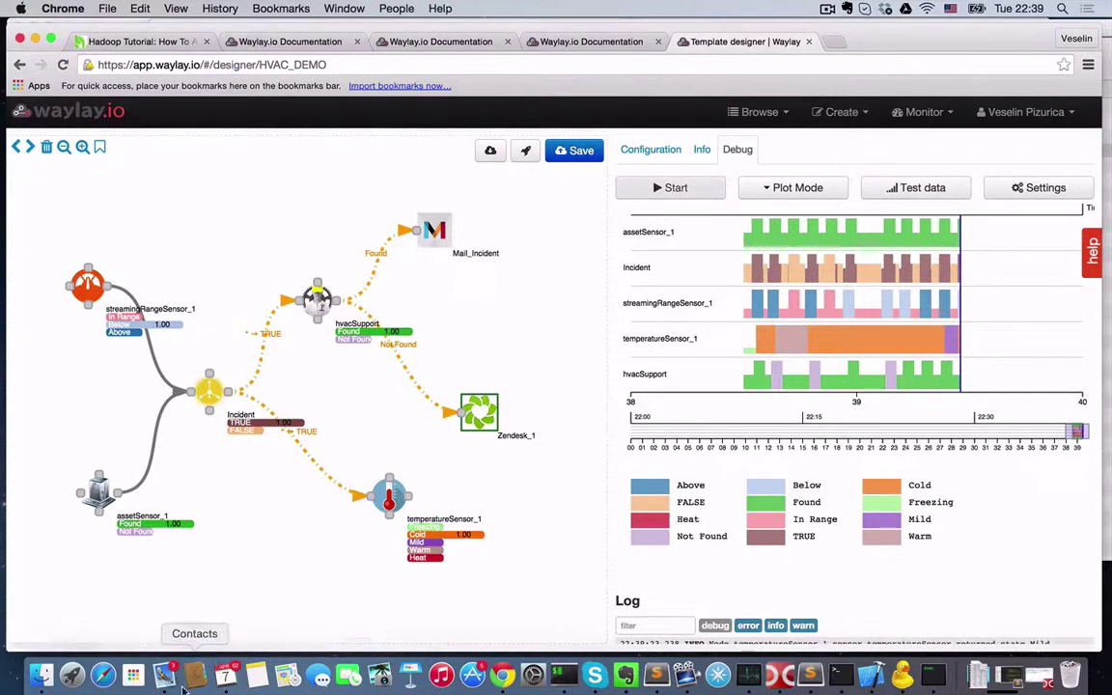
# Step: Switch to Mail and highlight the location, current and target temperature, state and outside temperature in the newest asset issue email
pyautogui.rightClick(173, 682)
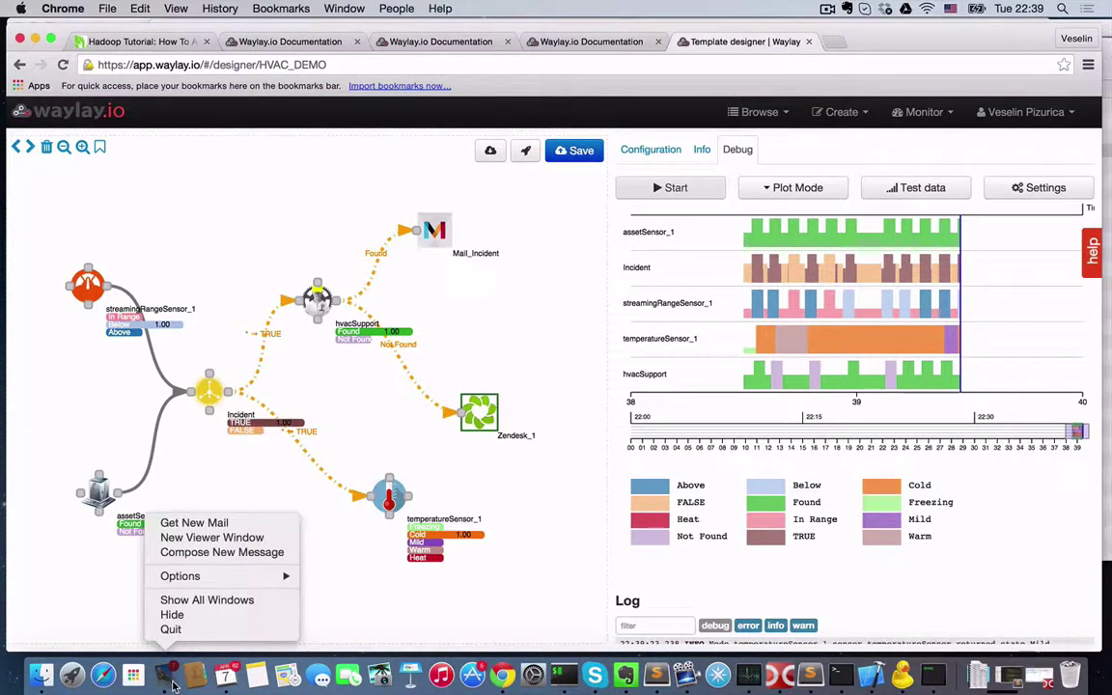
pyautogui.click(172, 681)
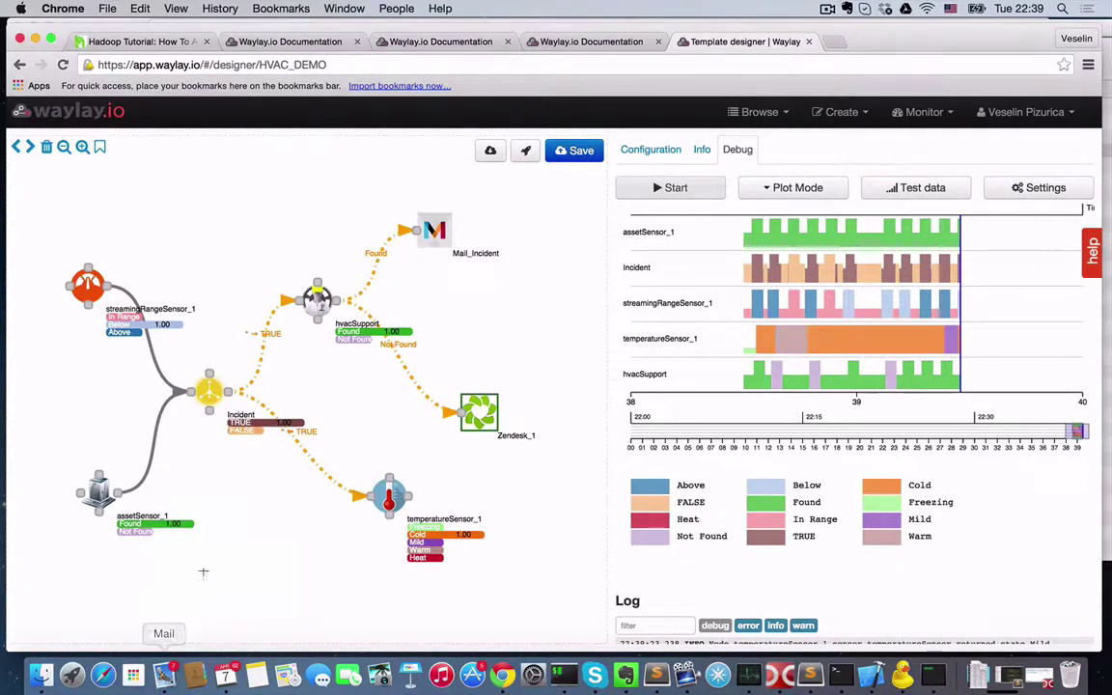
pyautogui.click(168, 679)
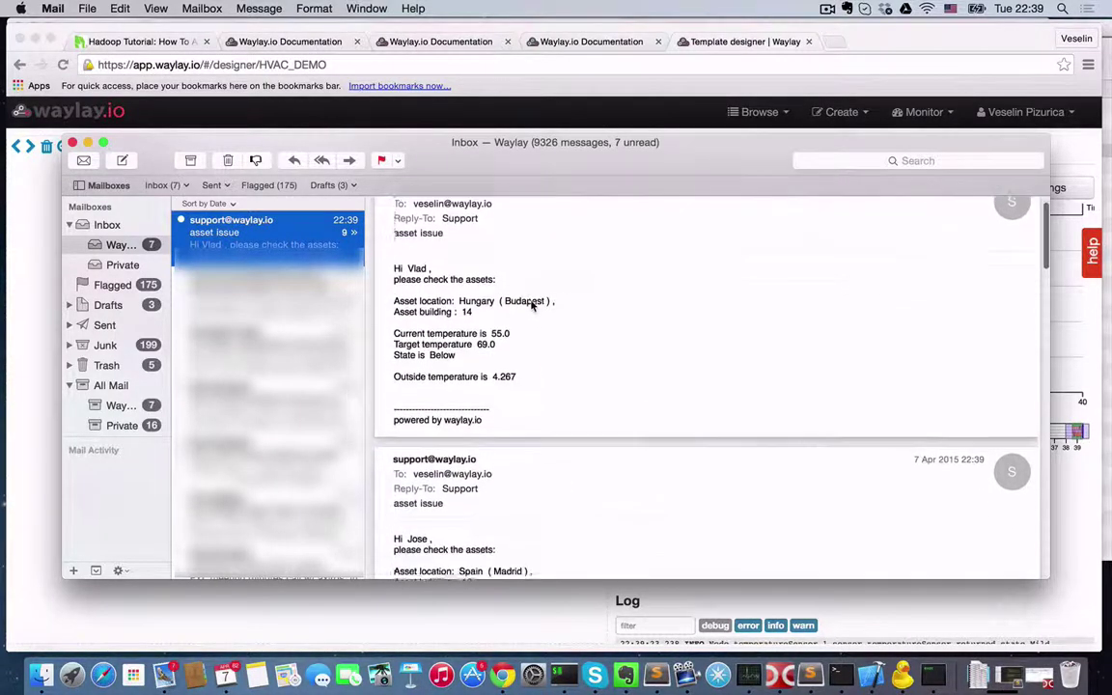
pyautogui.tripleClick(452, 299)
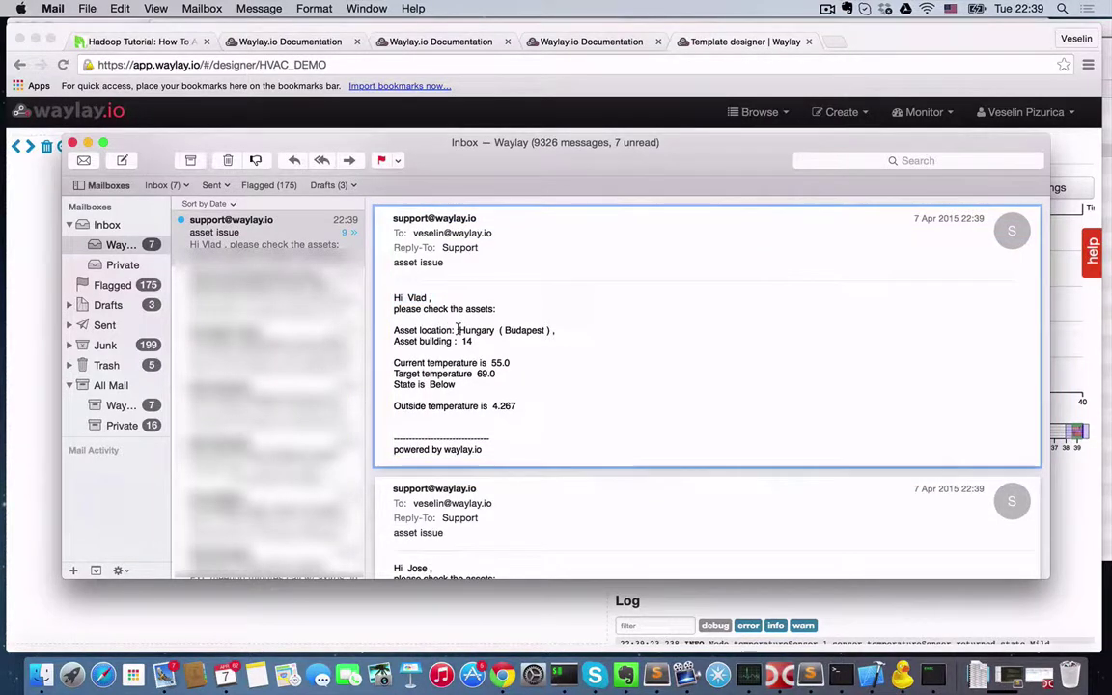
pyautogui.moveTo(458, 330); pyautogui.dragTo(522, 330)
pyautogui.click(466, 343)
pyautogui.moveTo(395, 363); pyautogui.dragTo(457, 385)
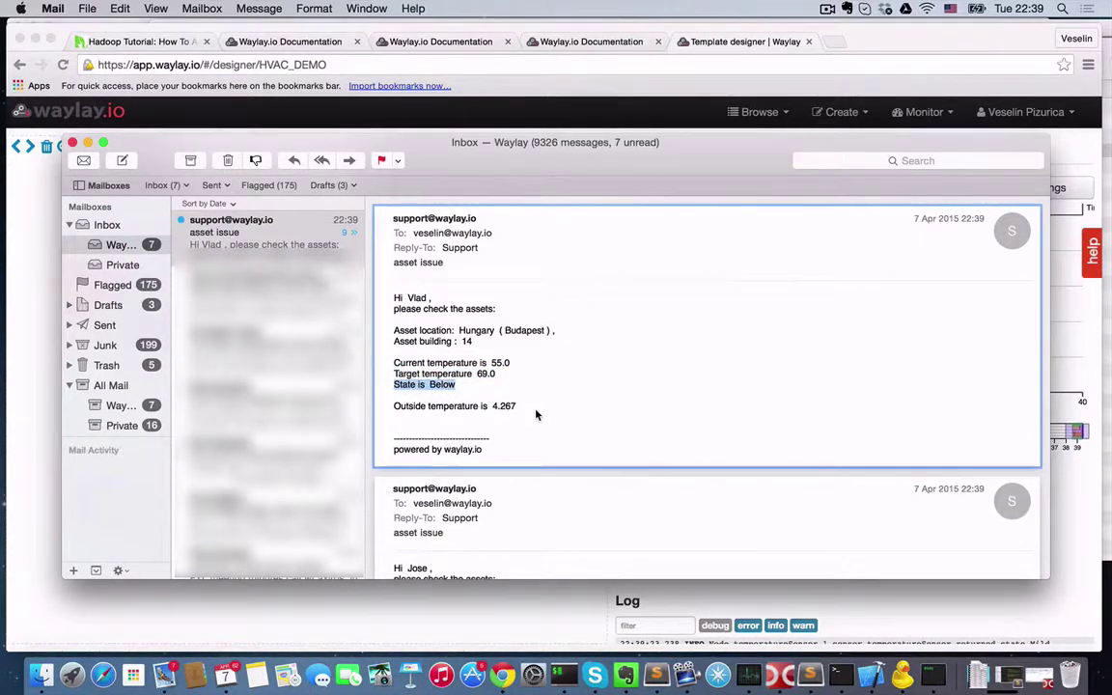
pyautogui.moveTo(518, 406); pyautogui.dragTo(390, 406)
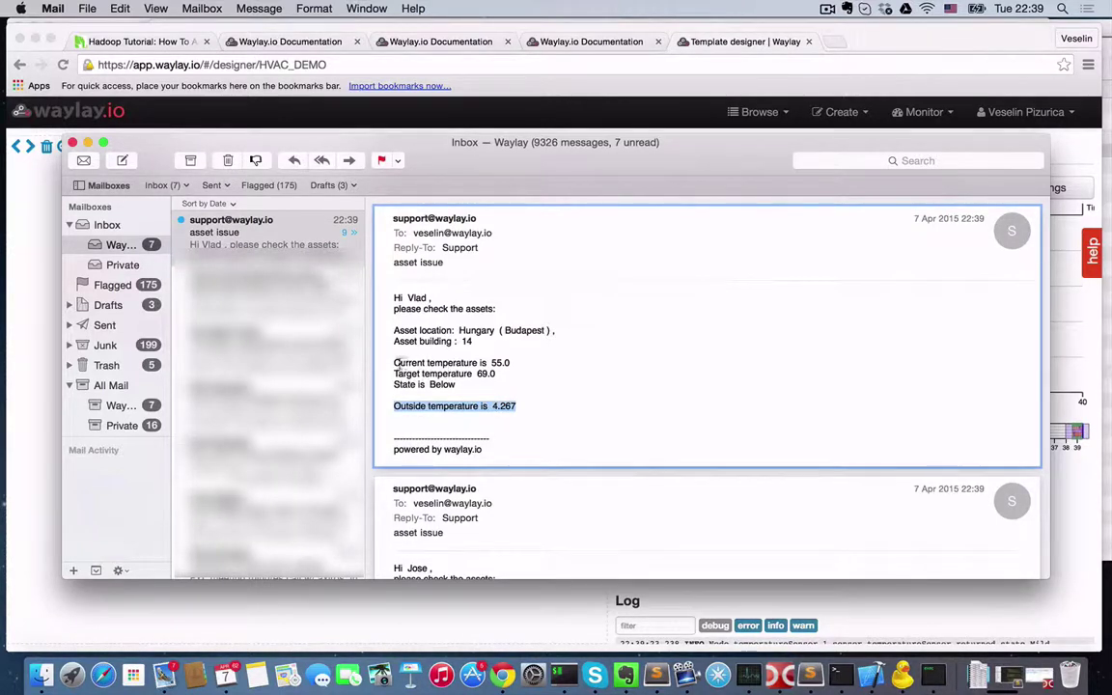
pyautogui.moveTo(396, 363); pyautogui.dragTo(538, 373)
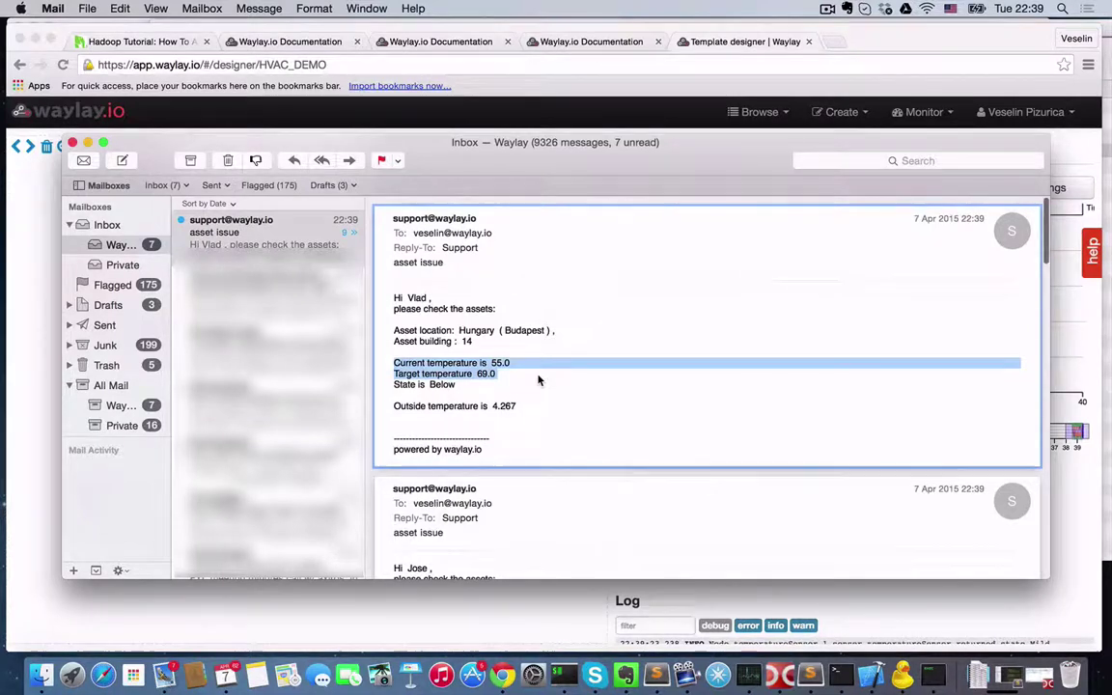
pyautogui.scroll(-3, 538, 380)
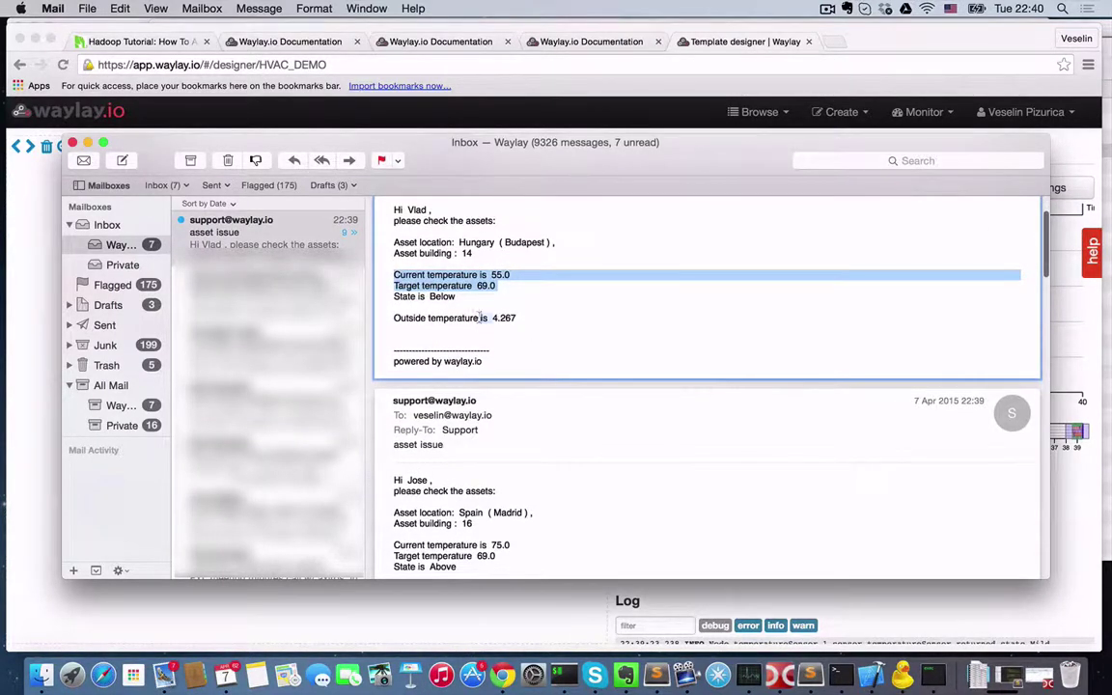
pyautogui.moveTo(482, 317); pyautogui.dragTo(521, 318)
# Step: Highlight the greeting, location and temperature lines in the asset issue email about Spain (Madrid), and switch back to the template in Chrome
pyautogui.scroll(-3, 553, 350)
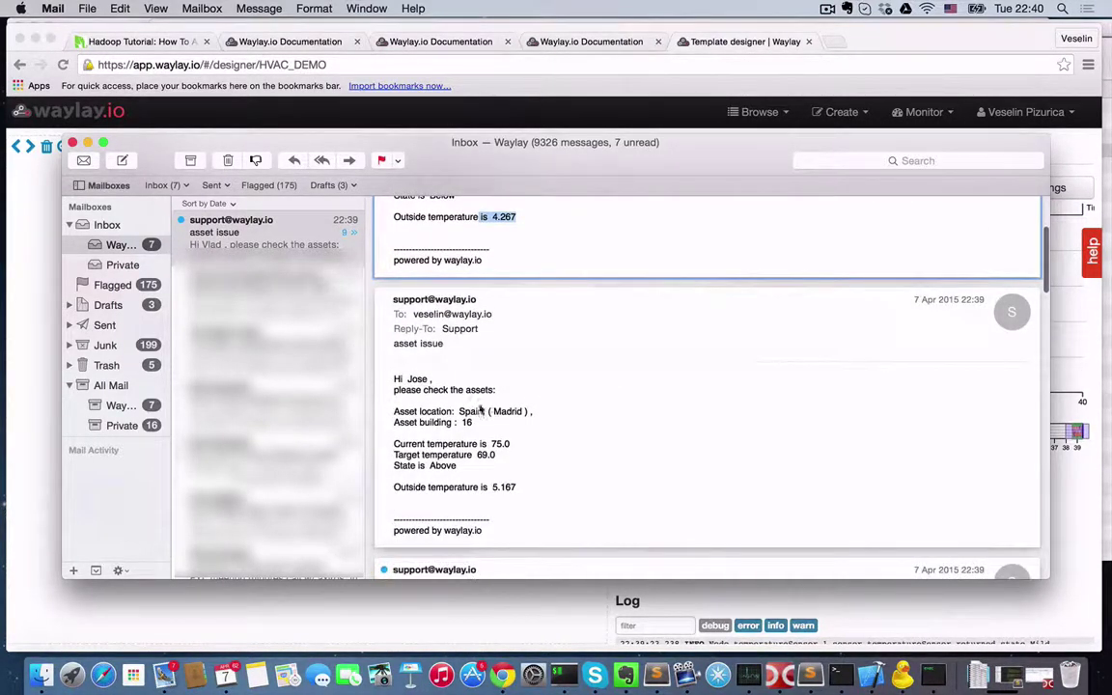
pyautogui.moveTo(537, 413); pyautogui.dragTo(458, 413)
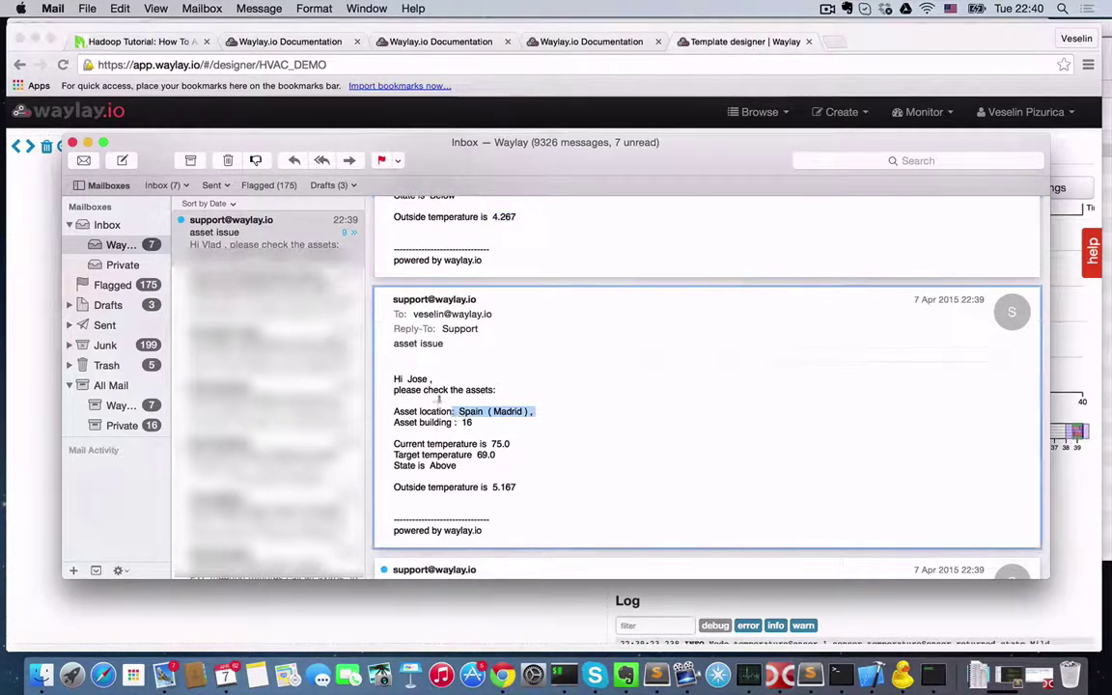
pyautogui.moveTo(393, 378); pyautogui.dragTo(503, 388)
pyautogui.click(515, 390)
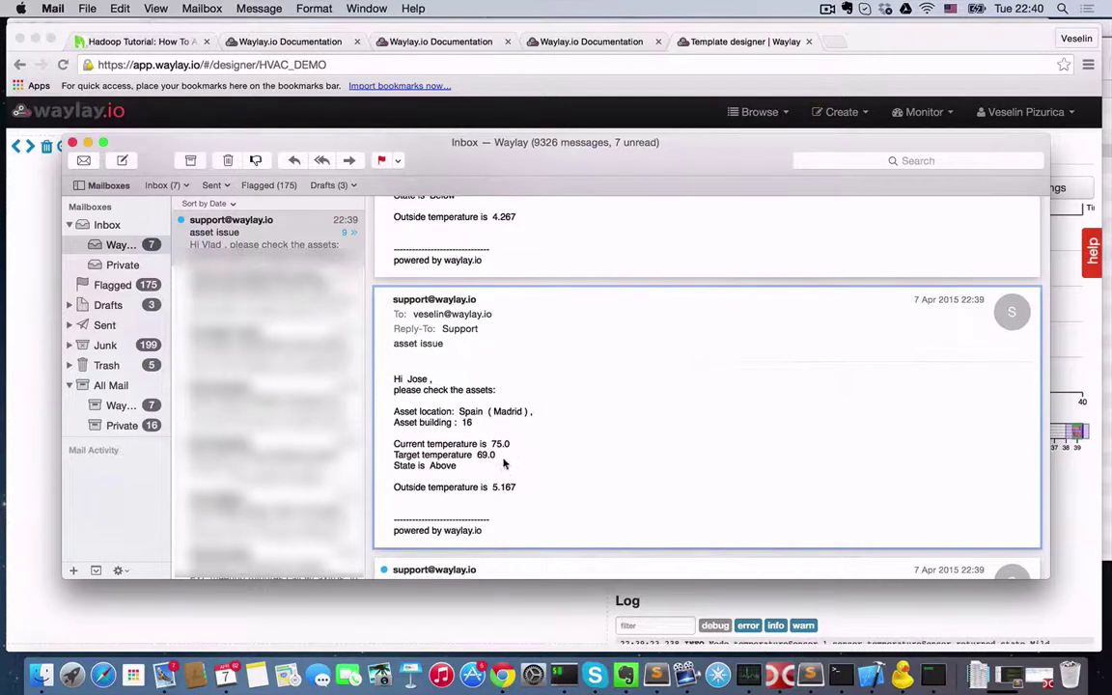
pyautogui.moveTo(503, 464); pyautogui.dragTo(392, 440)
pyautogui.moveTo(518, 487); pyautogui.dragTo(404, 443)
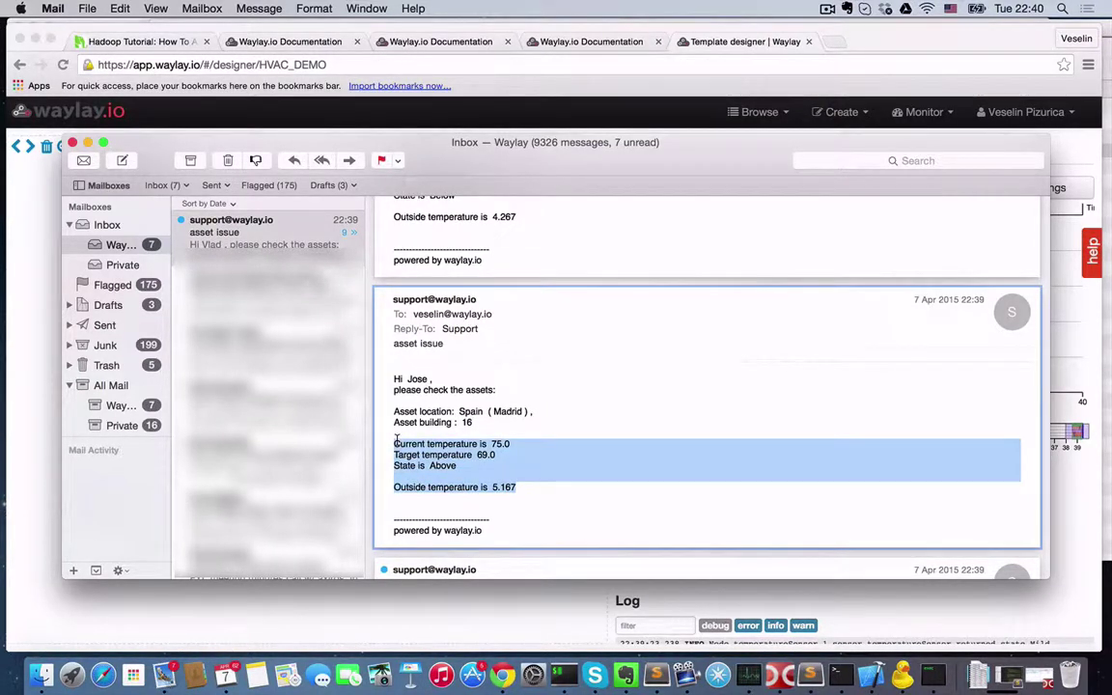
pyautogui.press('super+Tab')
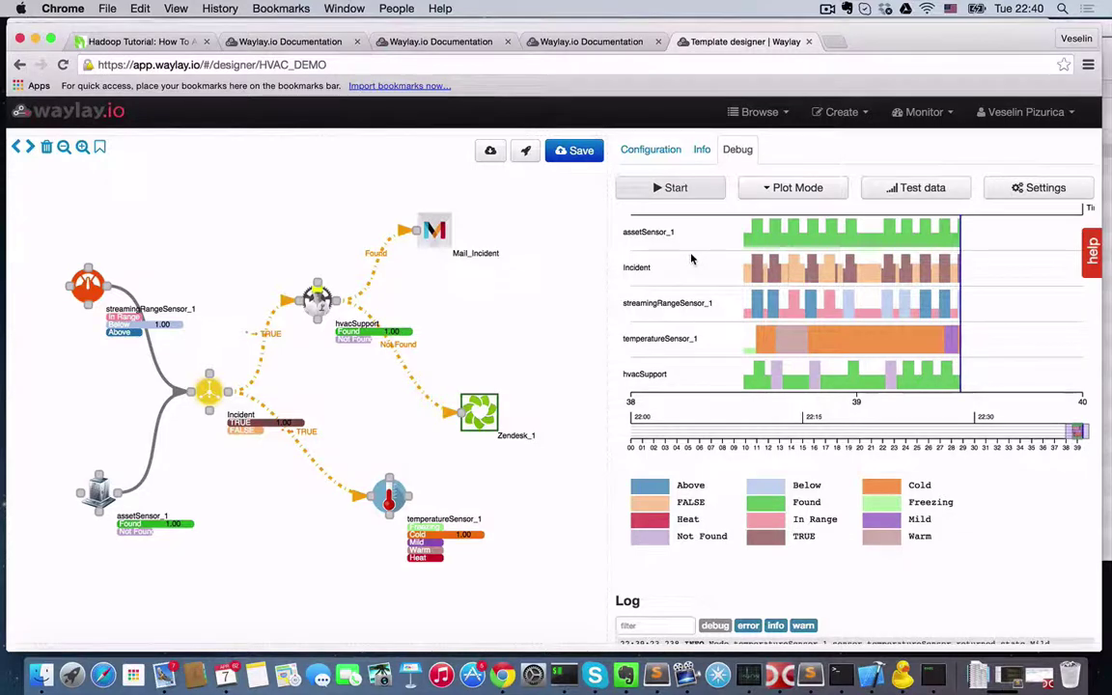
pyautogui.click(827, 7)
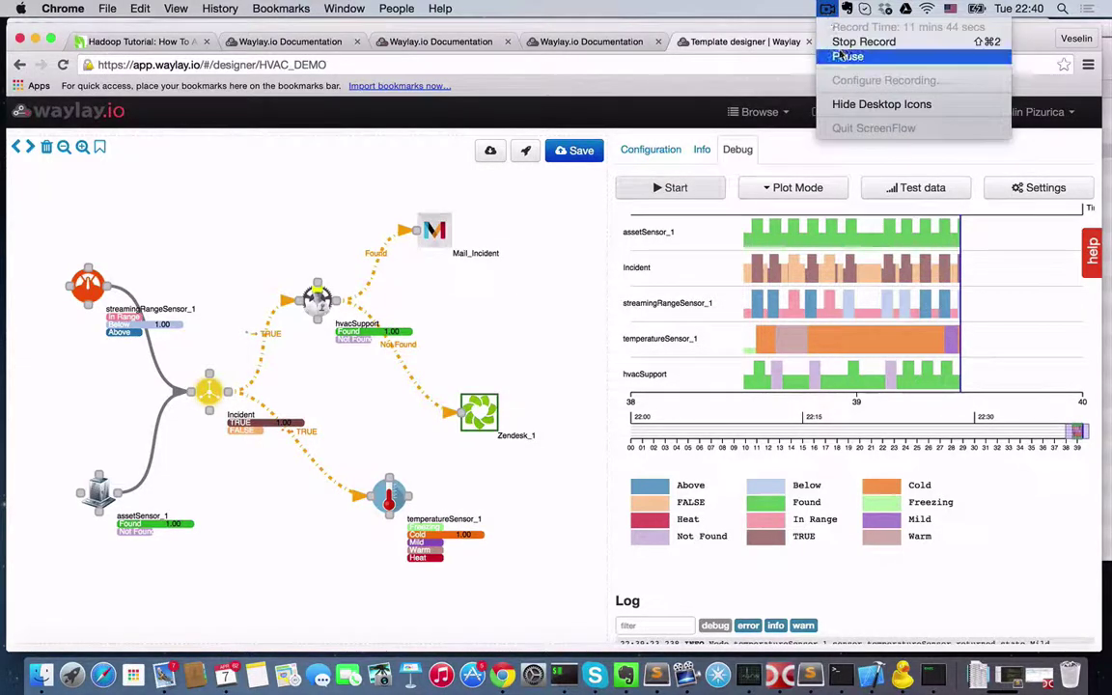